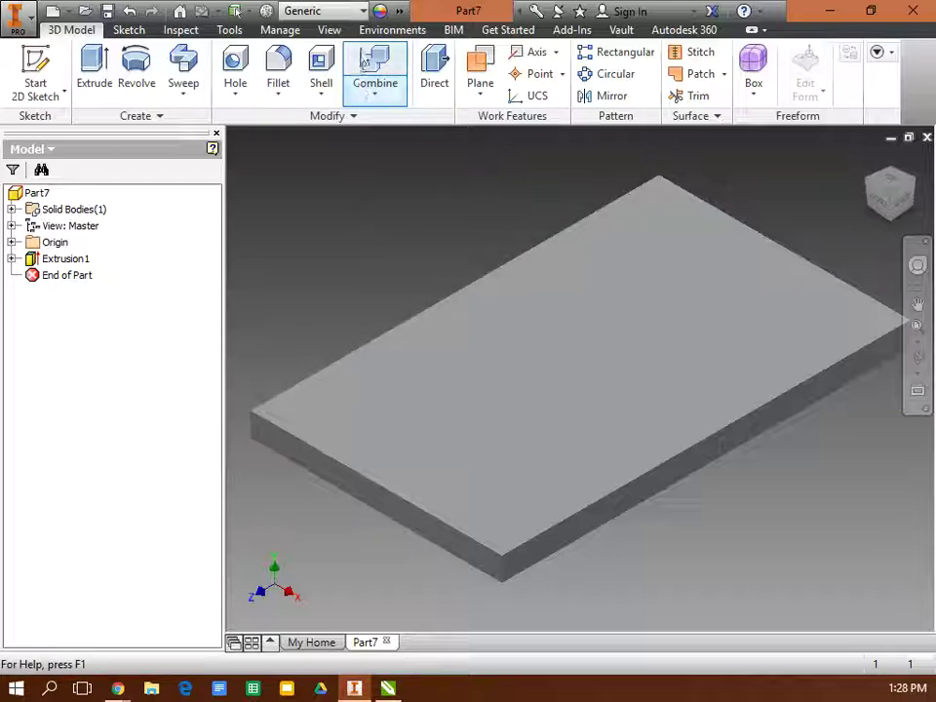
# Apply the Wood (Birch) material to the Part7 plate from the Material list.
pyautogui.click(362, 13)
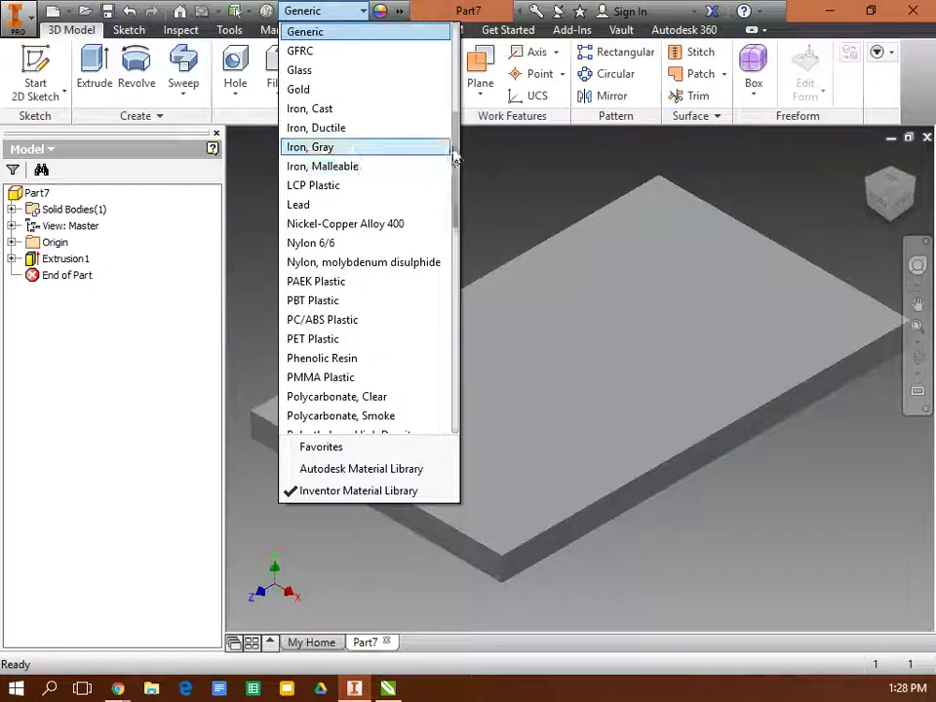
pyautogui.moveTo(459, 142); pyautogui.dragTo(468, 332)
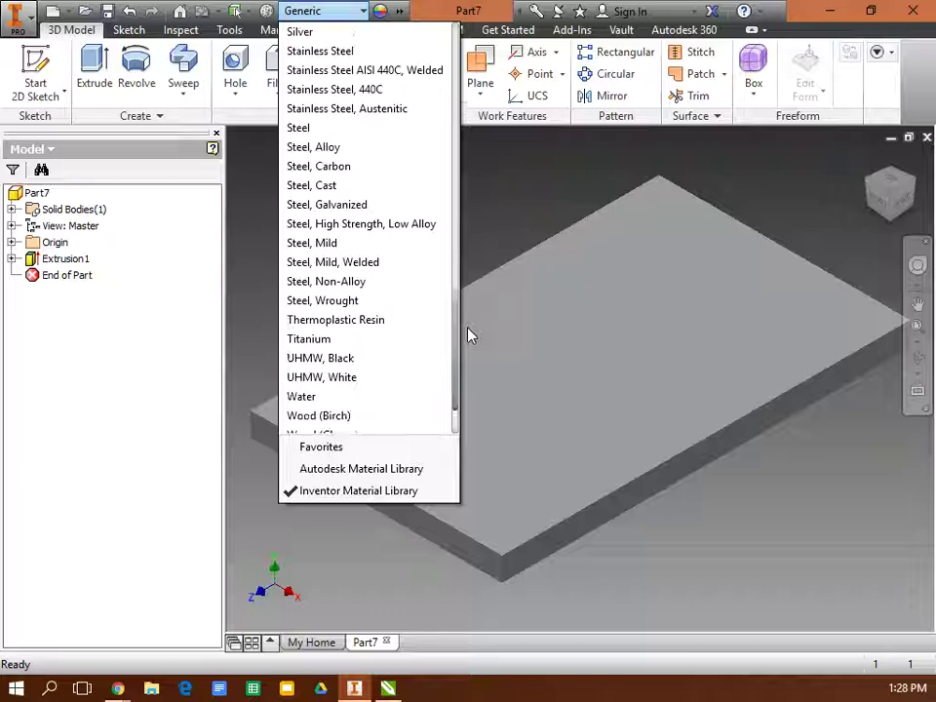
pyautogui.click(360, 417)
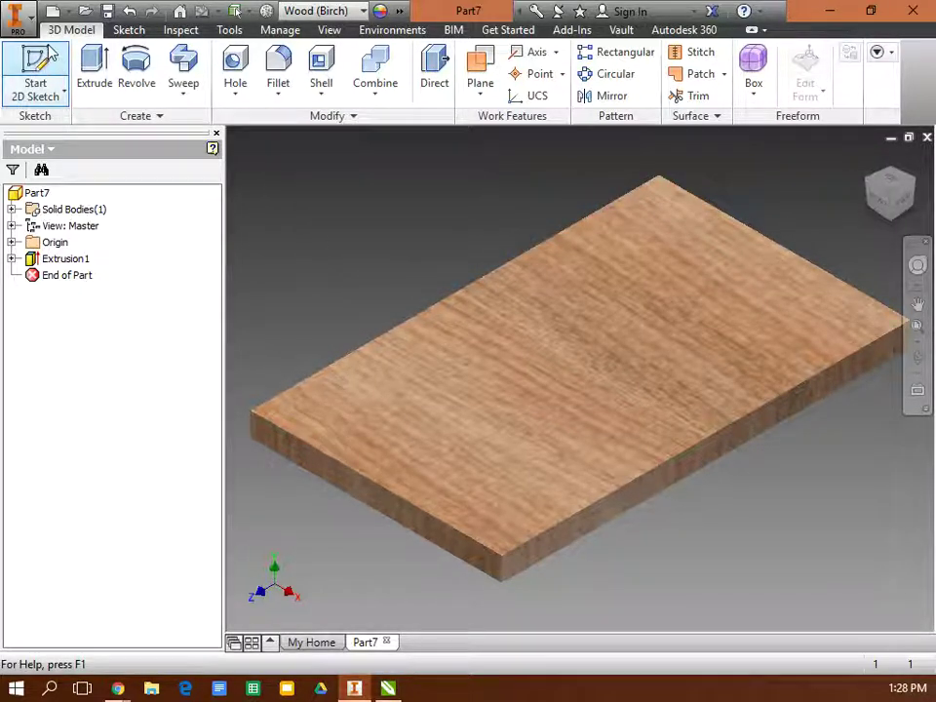
# Save Part7 as Part7.ipt in the Stepstool2 folder, dismissing the project warning.
pyautogui.click(29, 21)
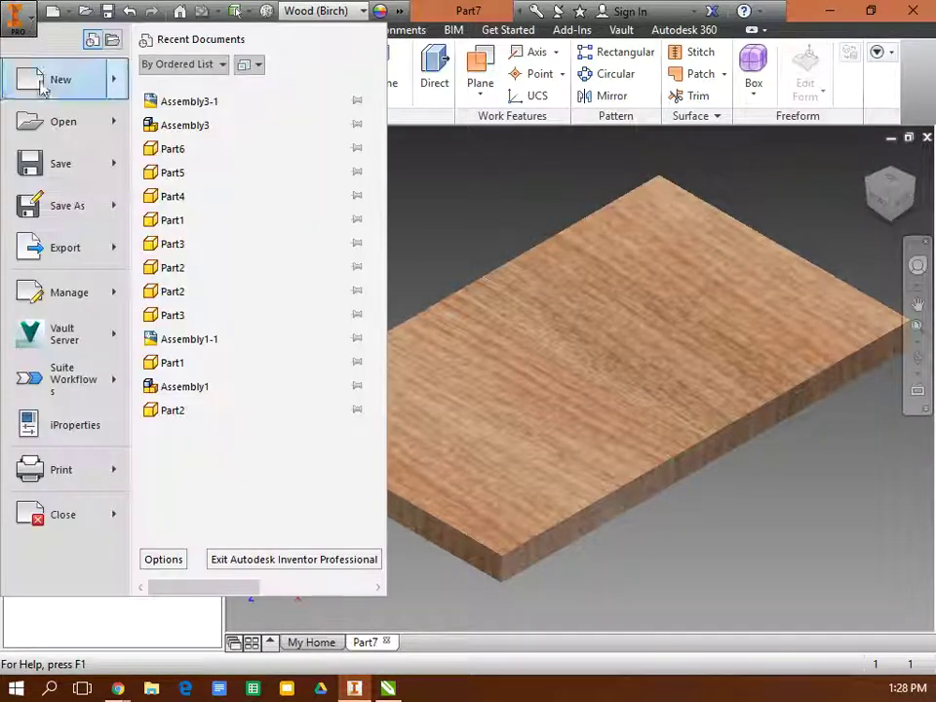
pyautogui.click(74, 202)
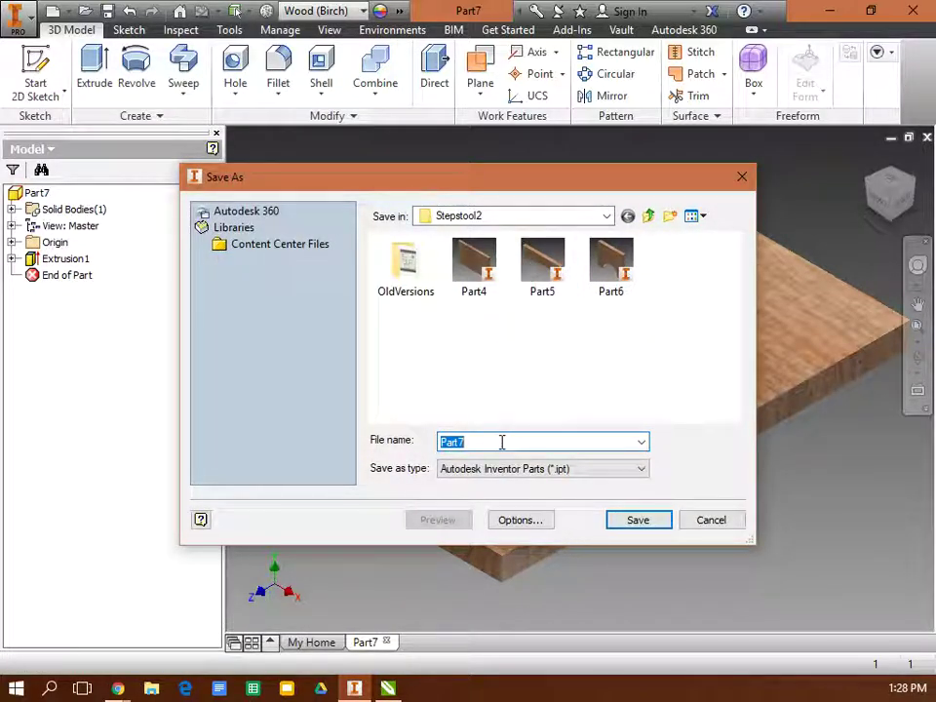
pyautogui.click(635, 520)
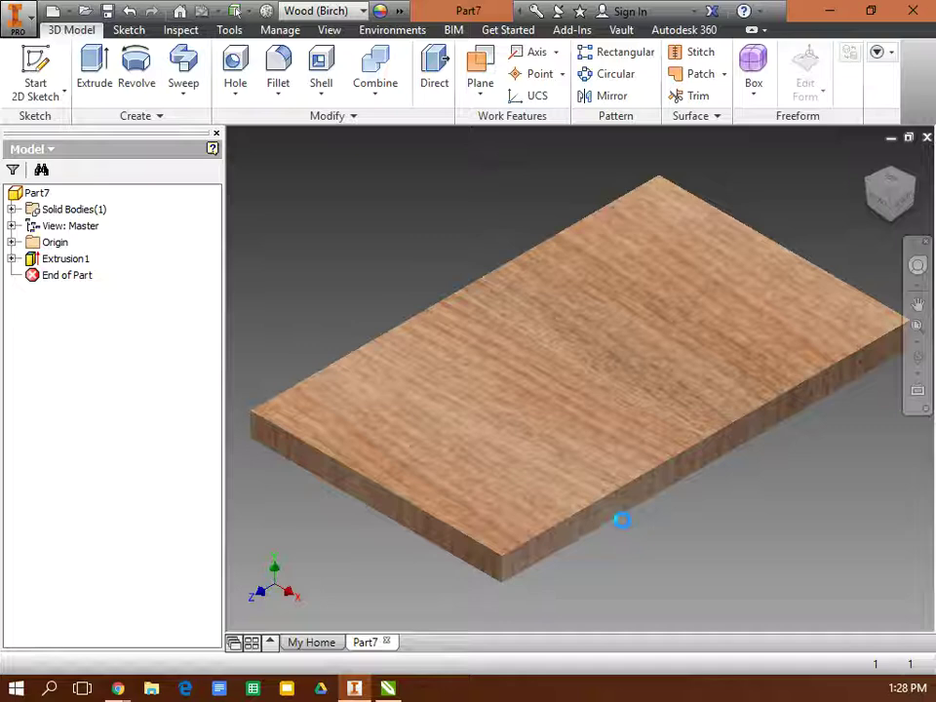
pyautogui.click(539, 434)
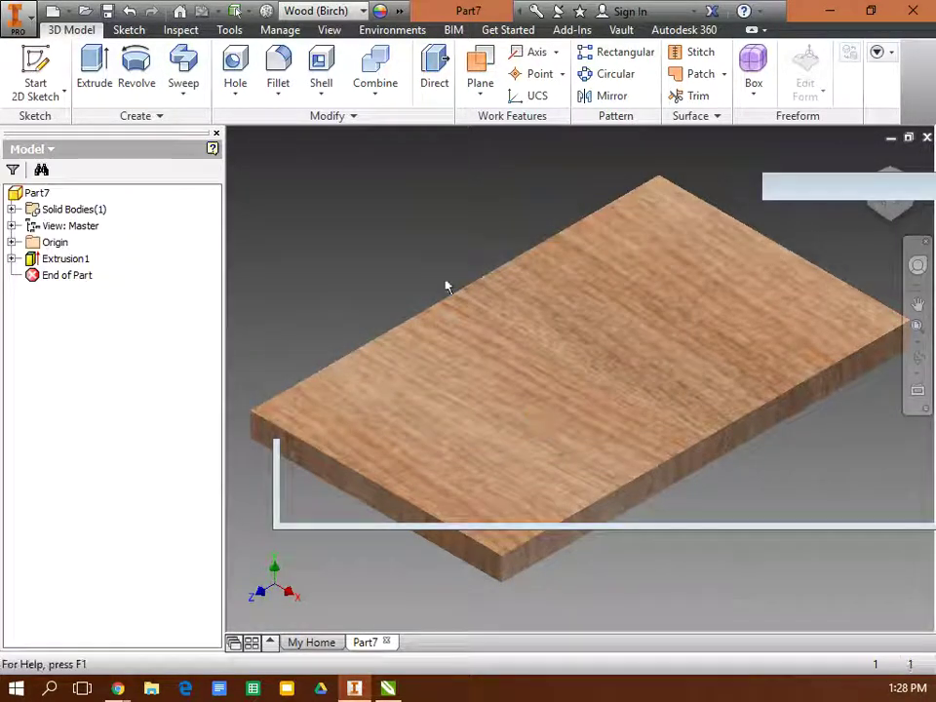
# Create a new part, Part8, from the Standard.ipt template.
pyautogui.click(23, 21)
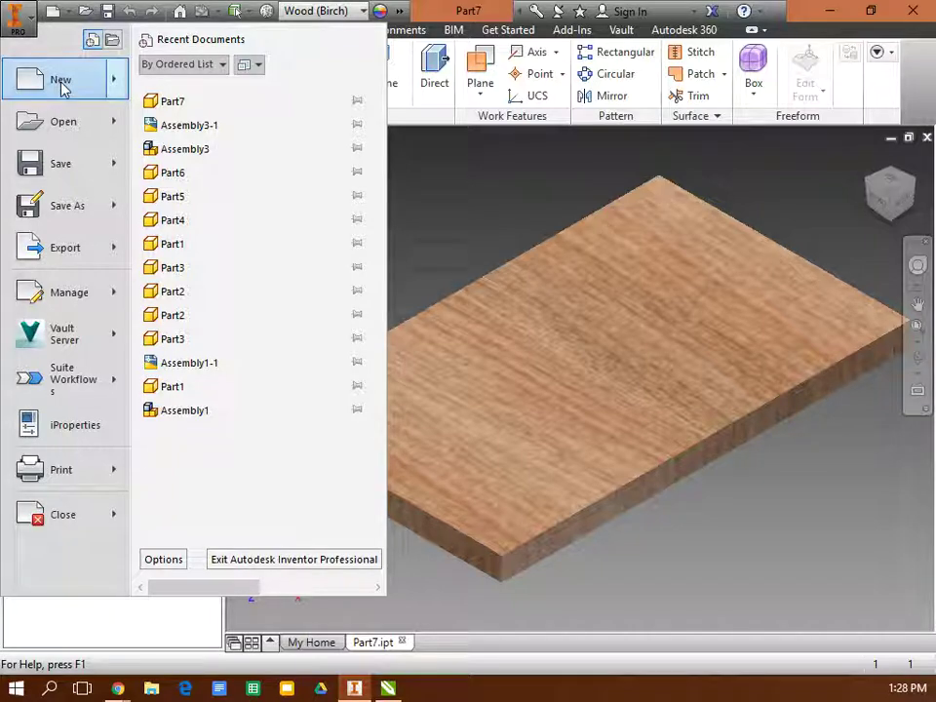
pyautogui.click(61, 82)
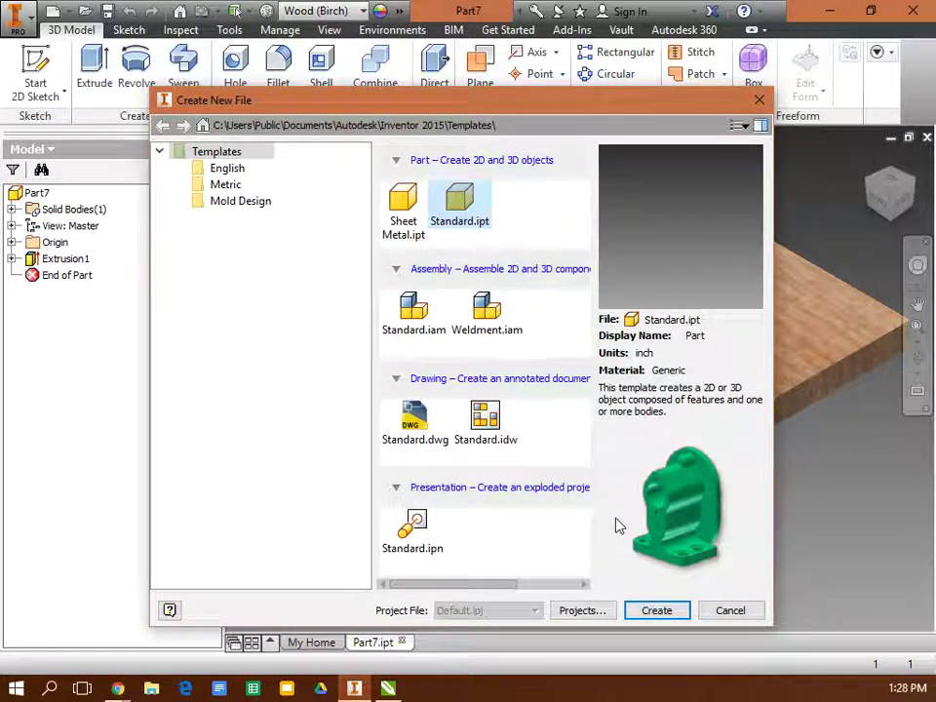
pyautogui.click(656, 611)
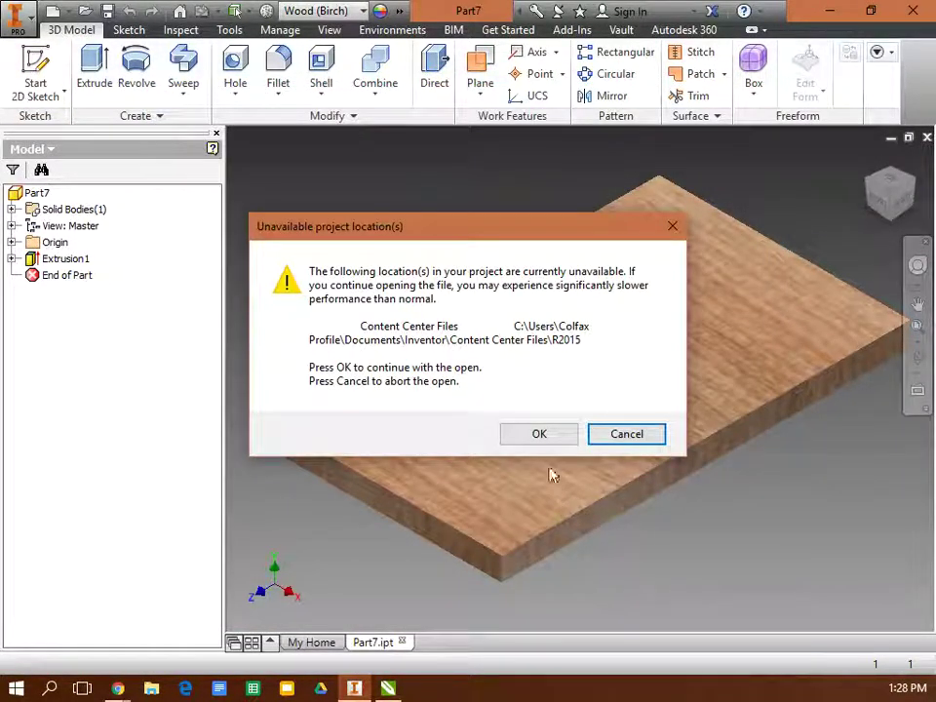
pyautogui.click(539, 435)
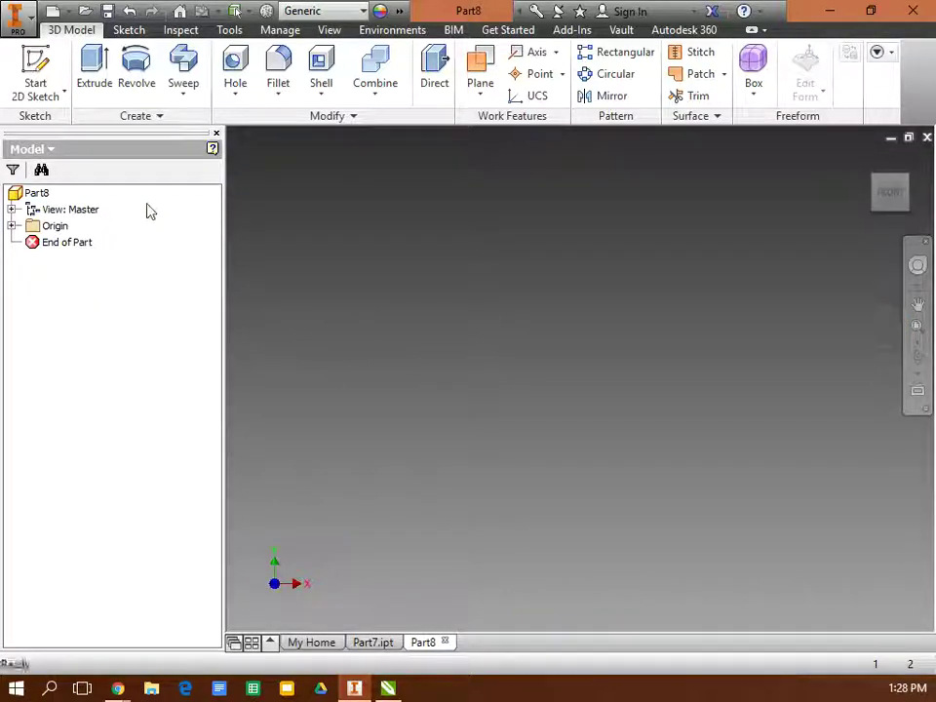
# Sketch a 0.75 x 2 in rectangle from the origin on the XY plane.
pyautogui.click(33, 78)
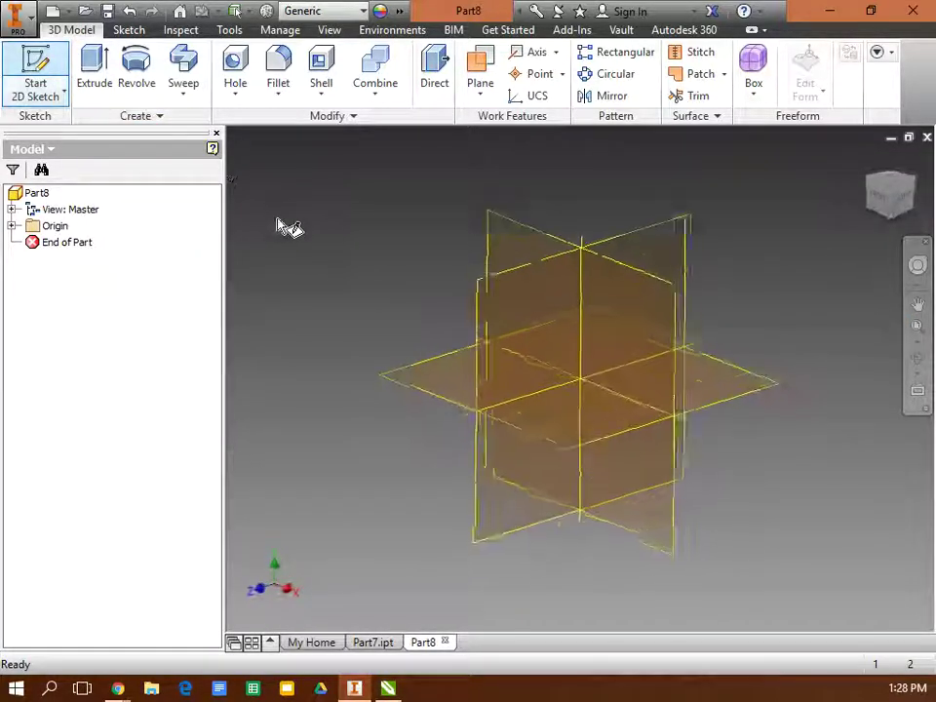
pyautogui.click(643, 326)
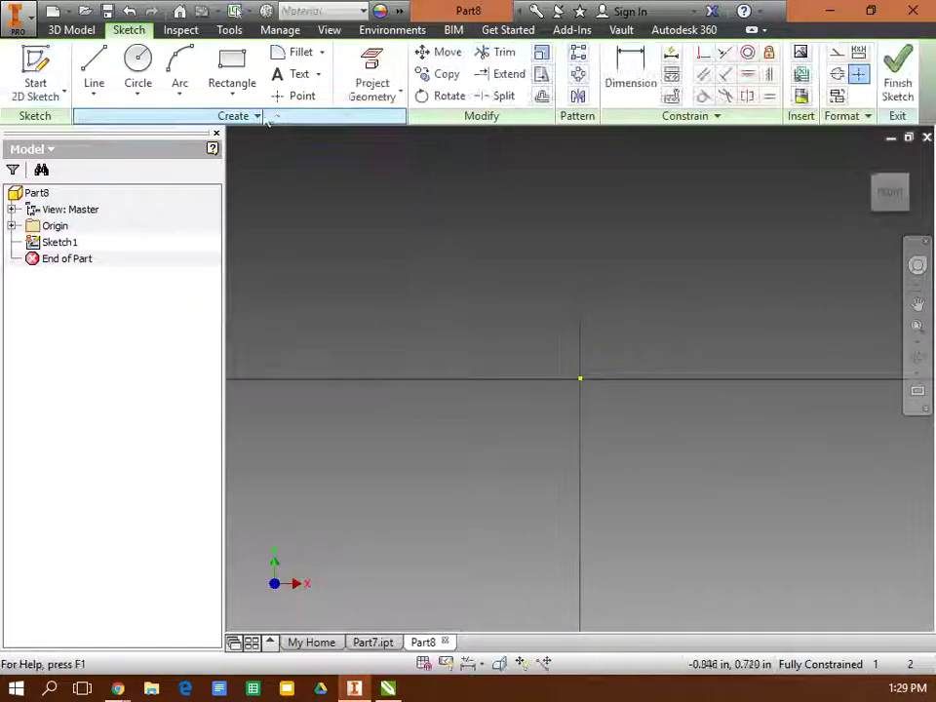
pyautogui.click(232, 68)
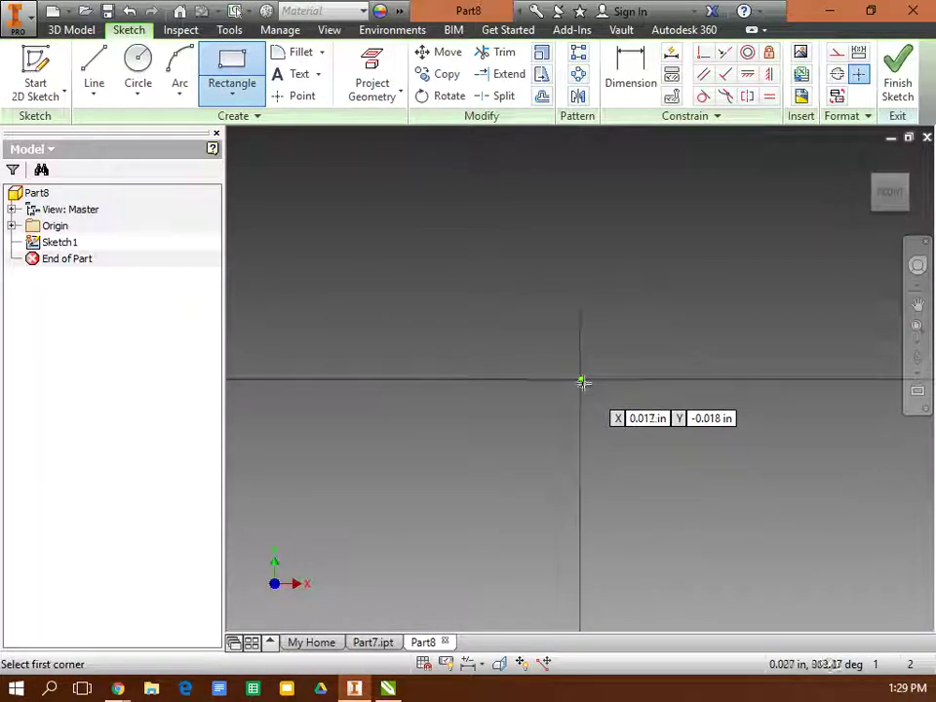
pyautogui.click(580, 379)
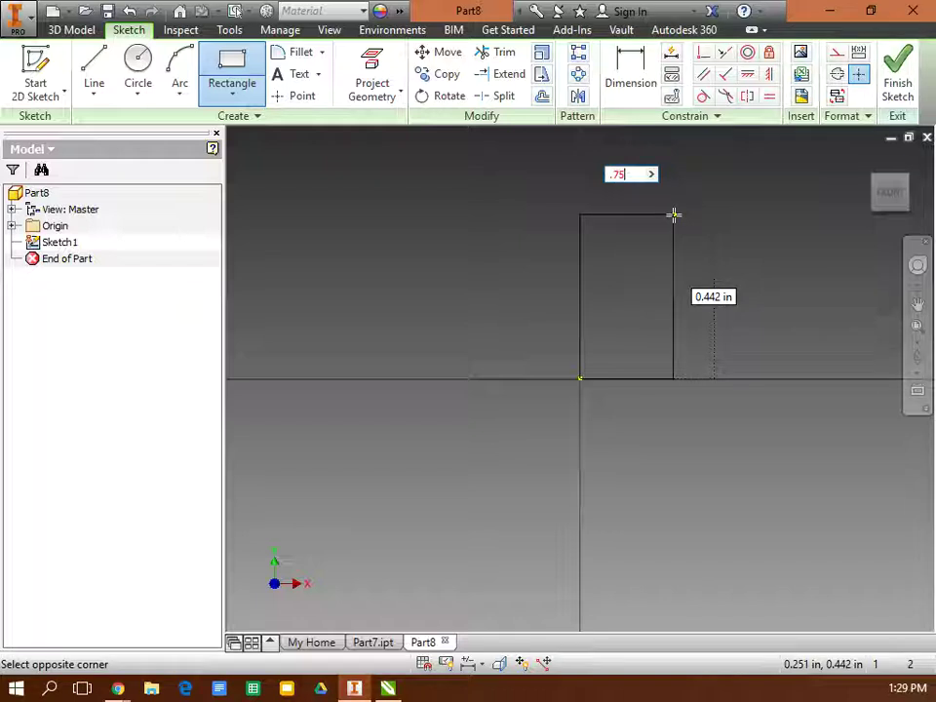
pyautogui.press('Tab')
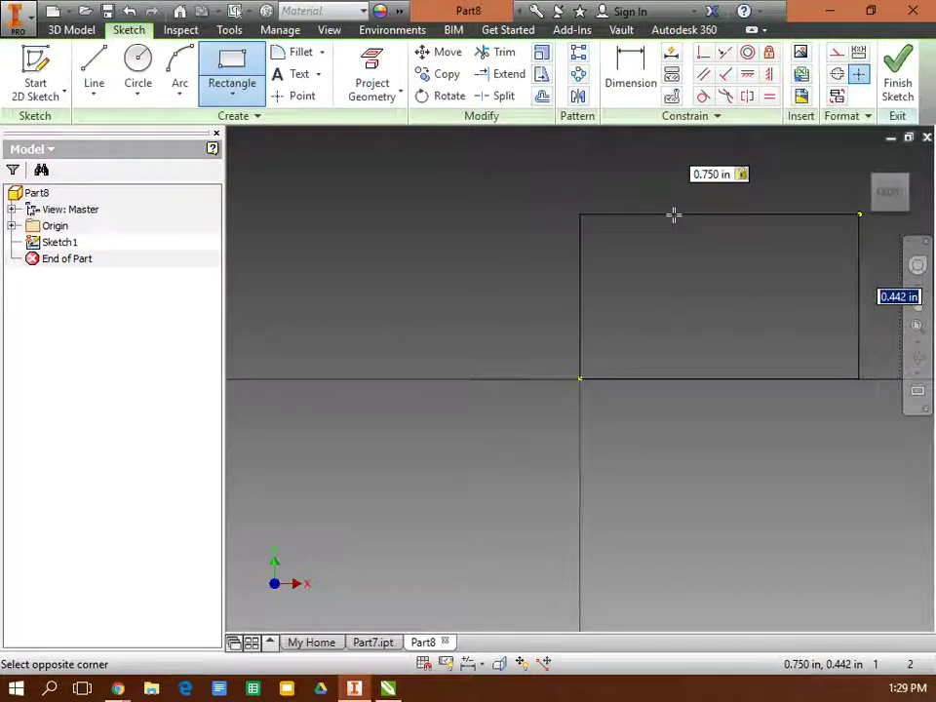
pyautogui.write('2')
pyautogui.press('Return')
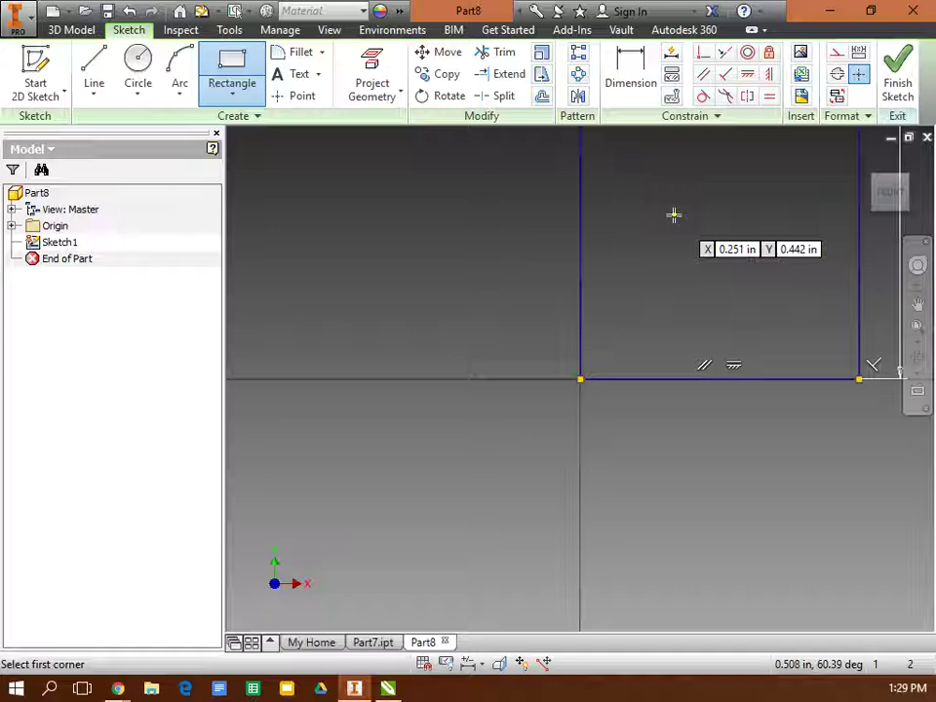
# Finish the sketch and extrude the rectangle 9 in.
pyautogui.click(894, 96)
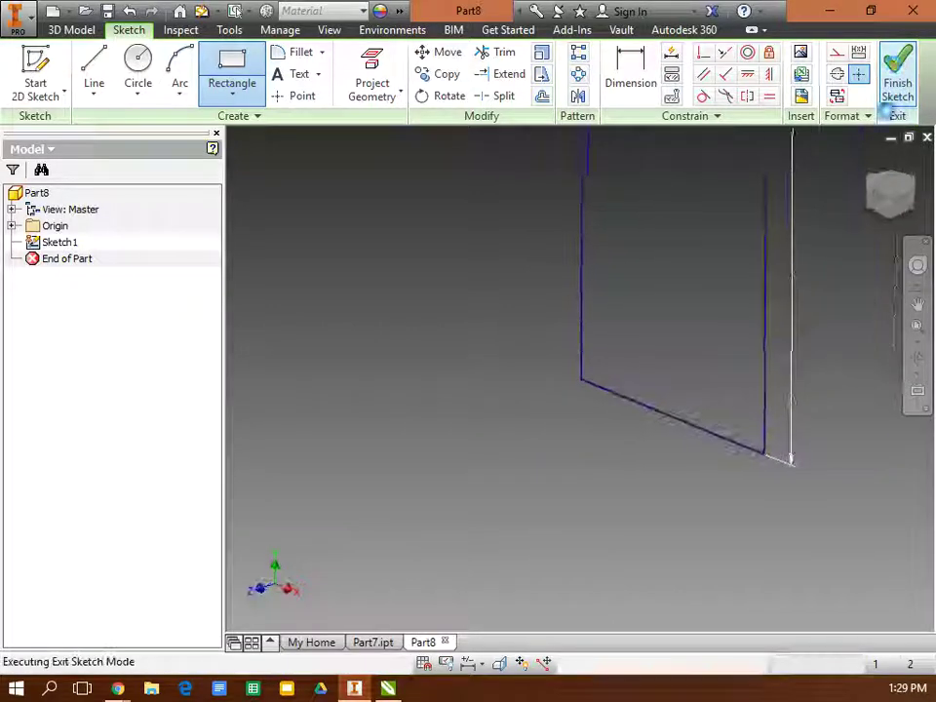
pyautogui.click(94, 70)
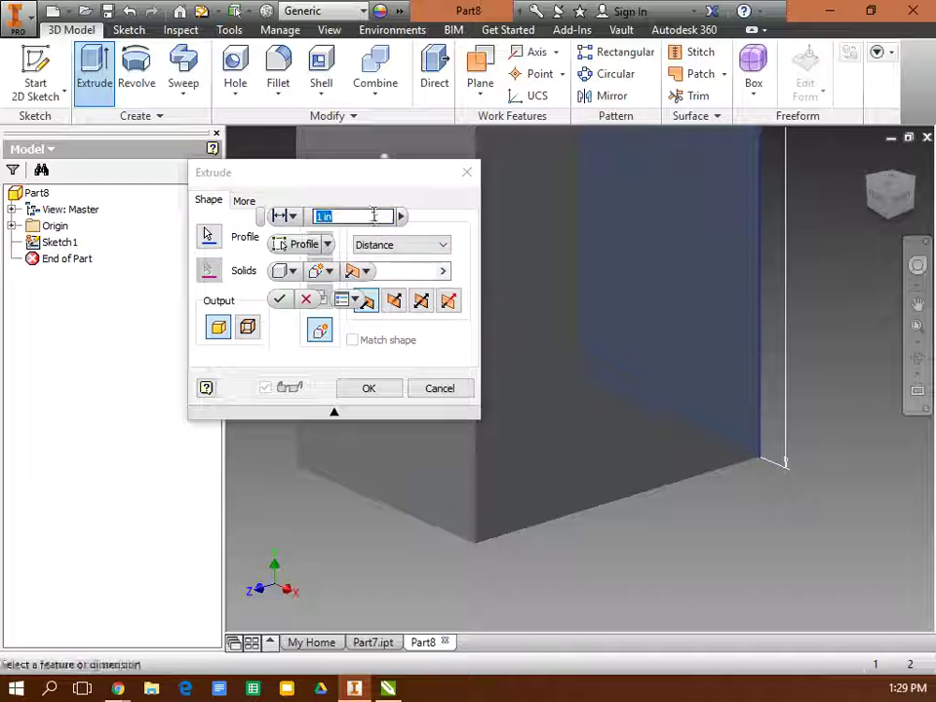
pyautogui.write('9')
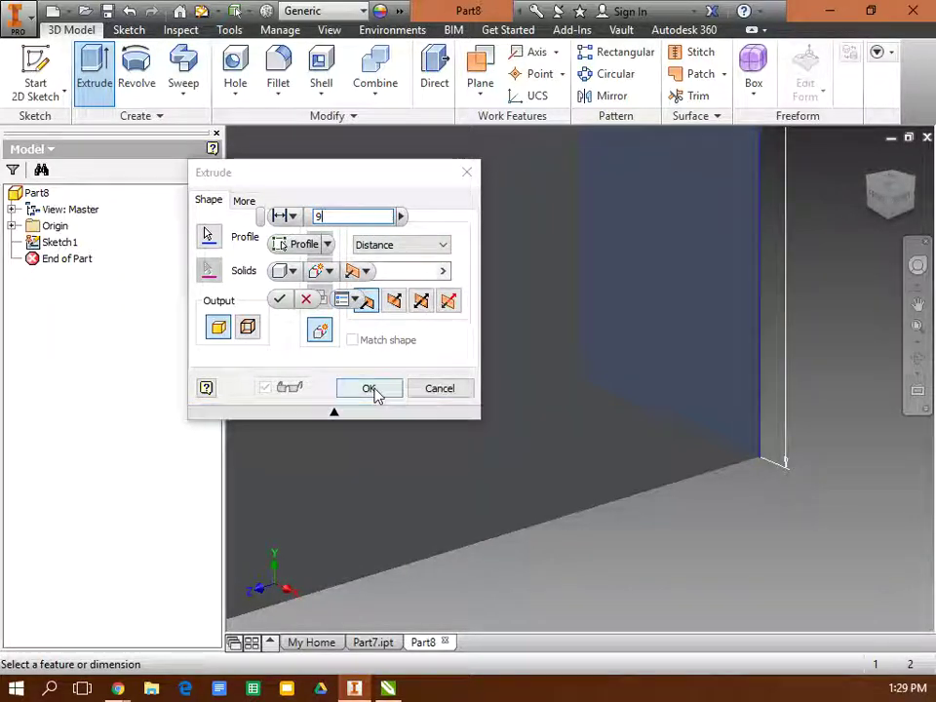
pyautogui.click(369, 388)
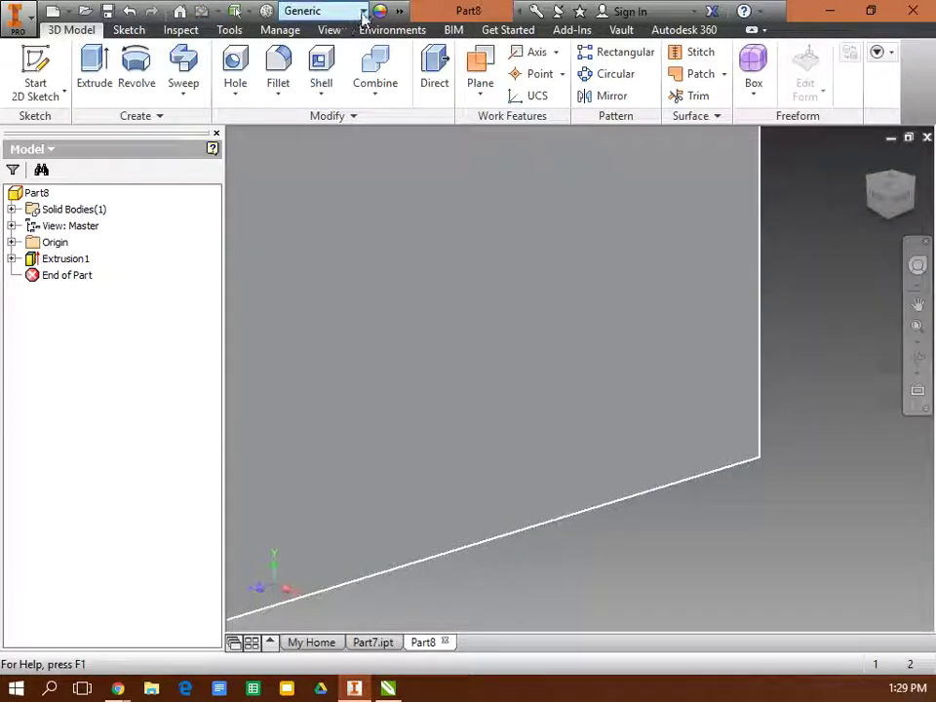
# Apply the Wood (Birch) material to the Part8 board.
pyautogui.click(362, 12)
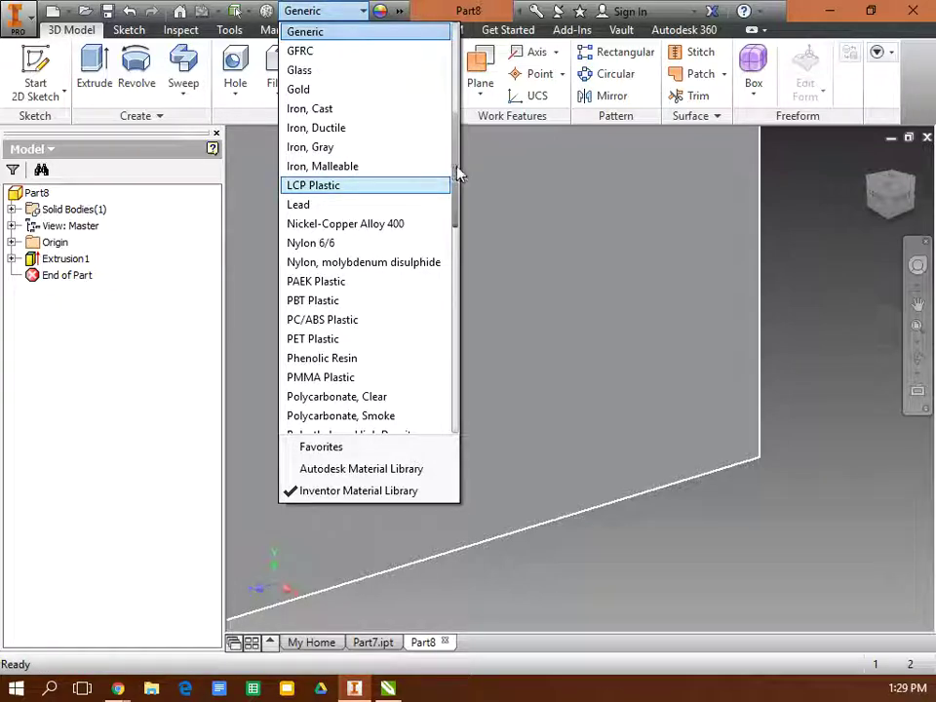
pyautogui.moveTo(458, 173); pyautogui.dragTo(462, 370)
pyautogui.click(380, 377)
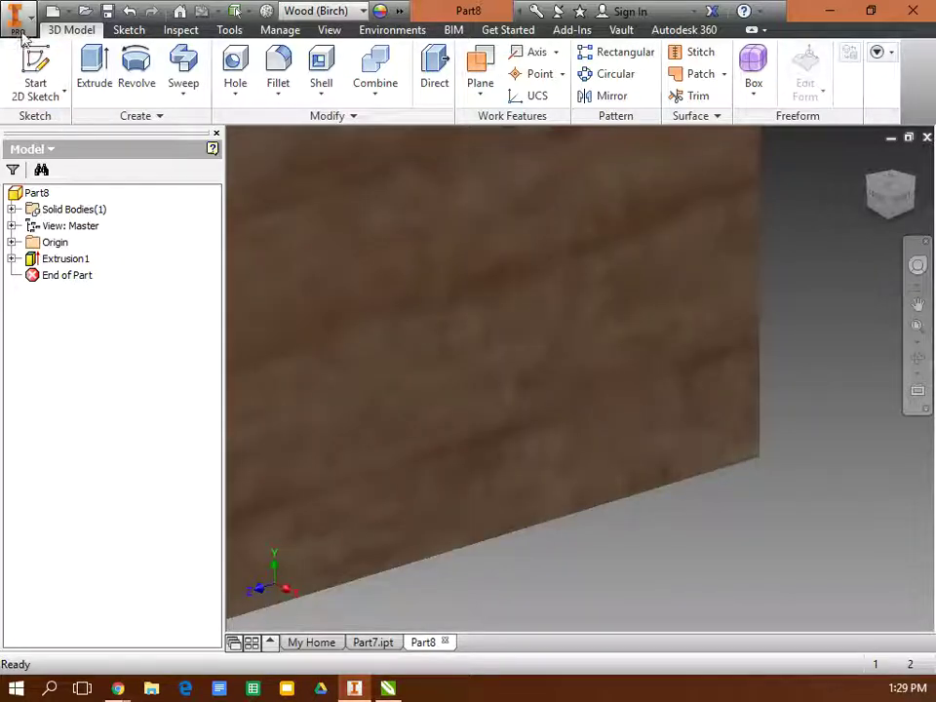
# Save Part8 as Part8.ipt in the Stepstool2 folder, dismissing the project warning.
pyautogui.click(32, 24)
pyautogui.click(65, 215)
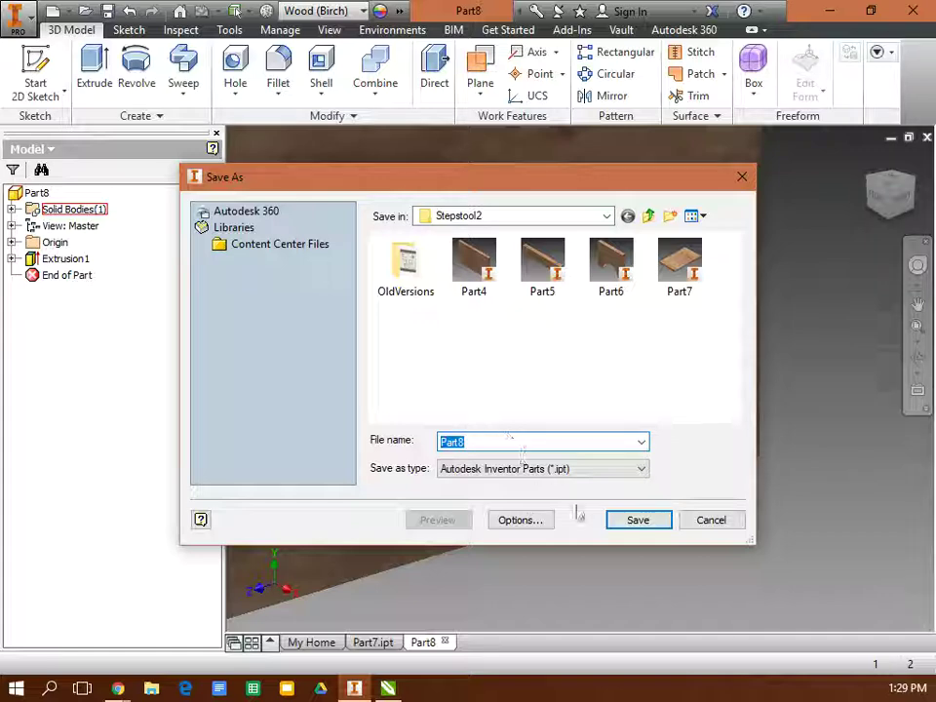
pyautogui.click(636, 522)
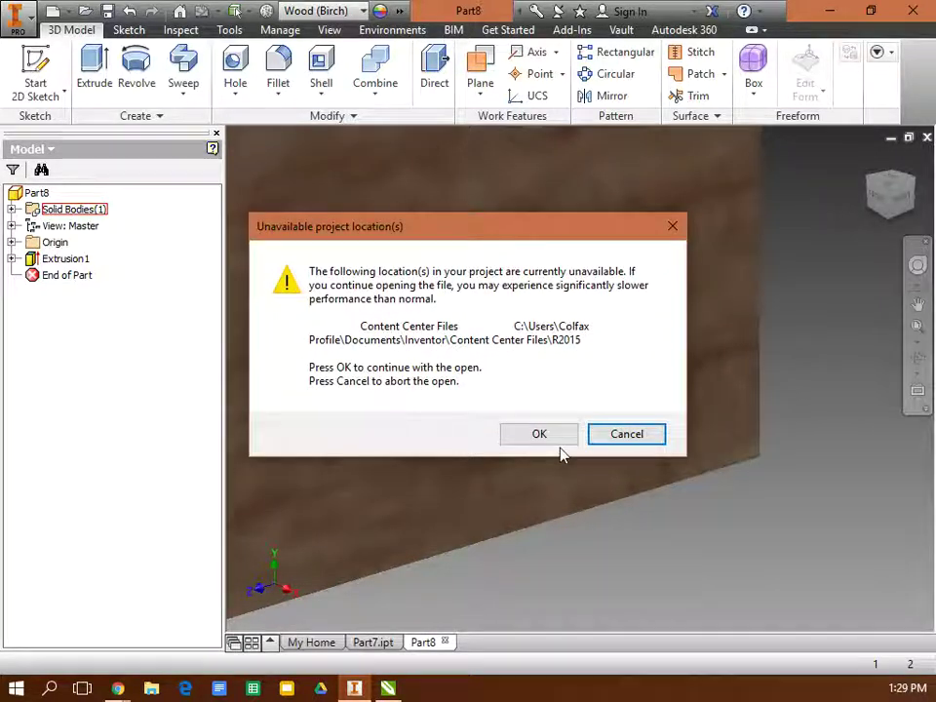
pyautogui.click(552, 441)
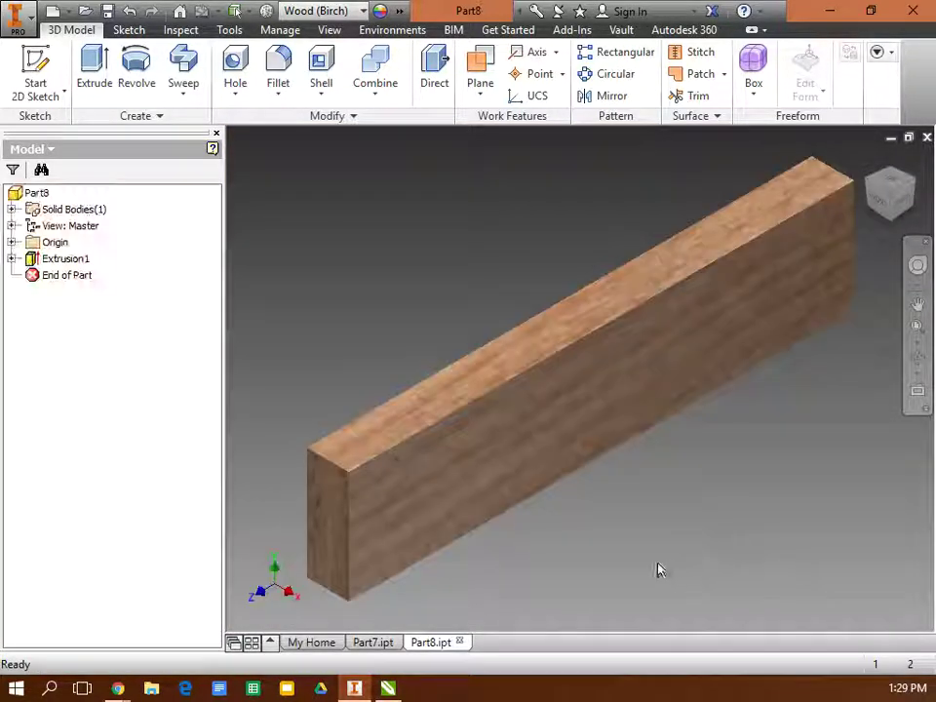
pyautogui.click(17, 20)
# Create a new part from the Standard.ipt template.
pyautogui.click(61, 83)
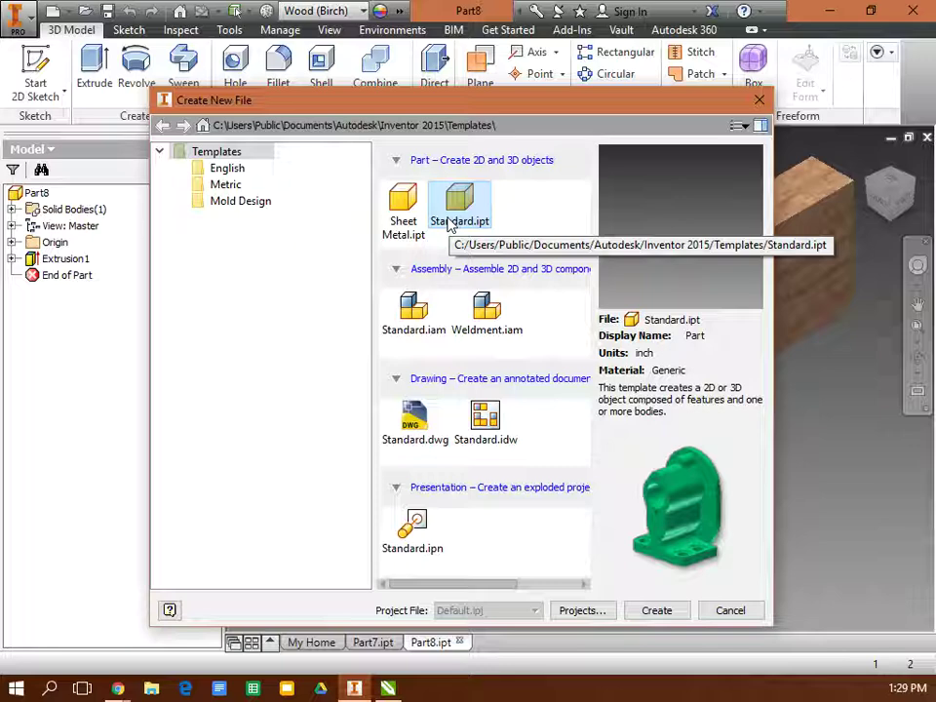
pyautogui.click(648, 616)
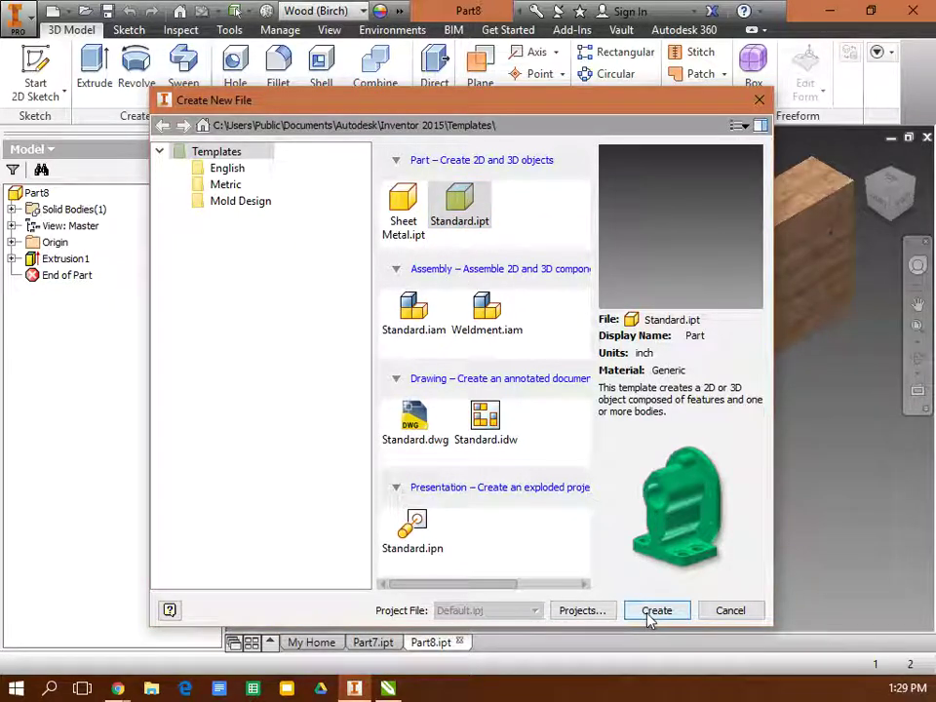
pyautogui.click(534, 439)
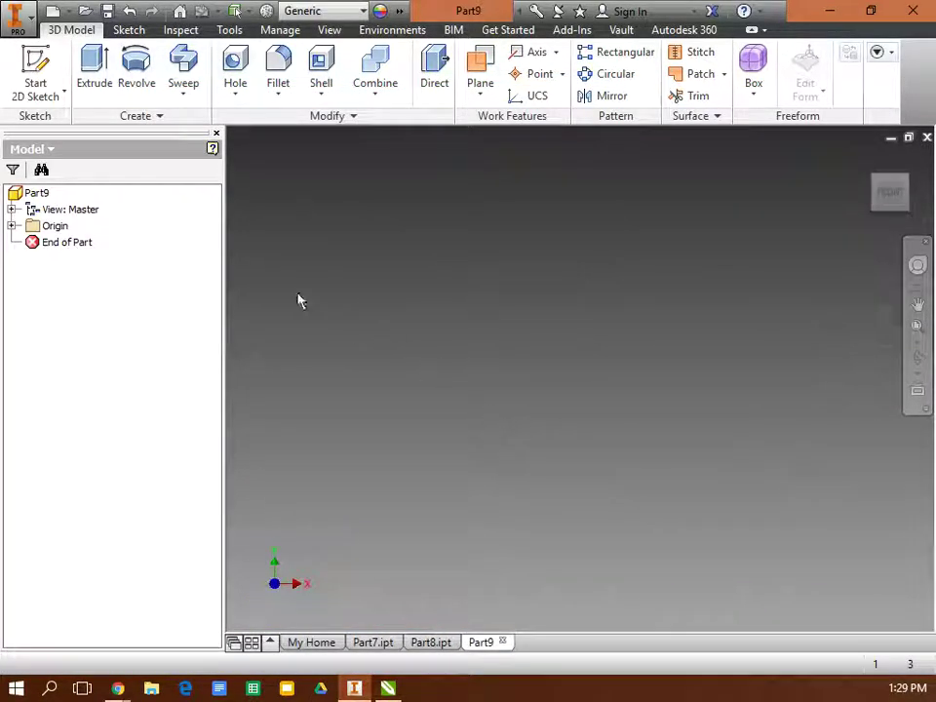
# Sketch a 7 x 6 in rectangle from the origin on the XY plane.
pyautogui.click(43, 88)
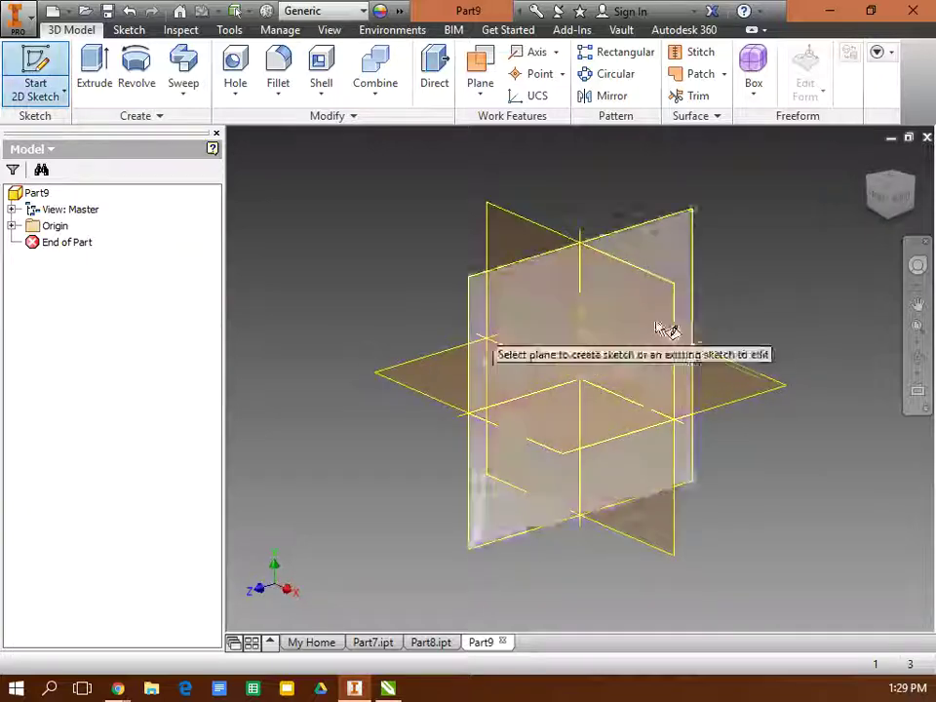
pyautogui.click(631, 349)
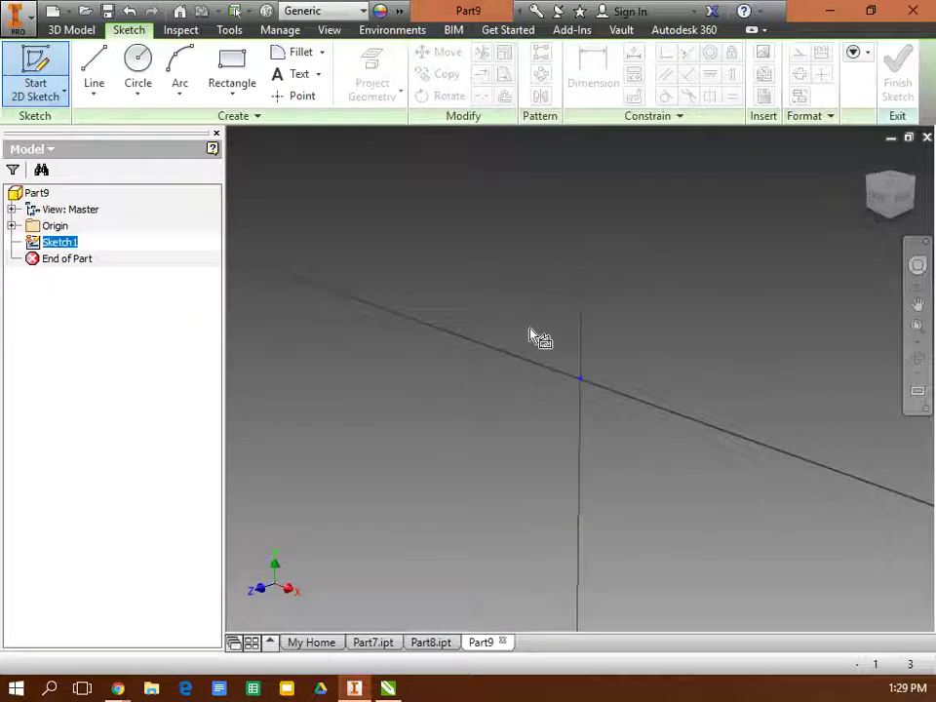
pyautogui.click(231, 70)
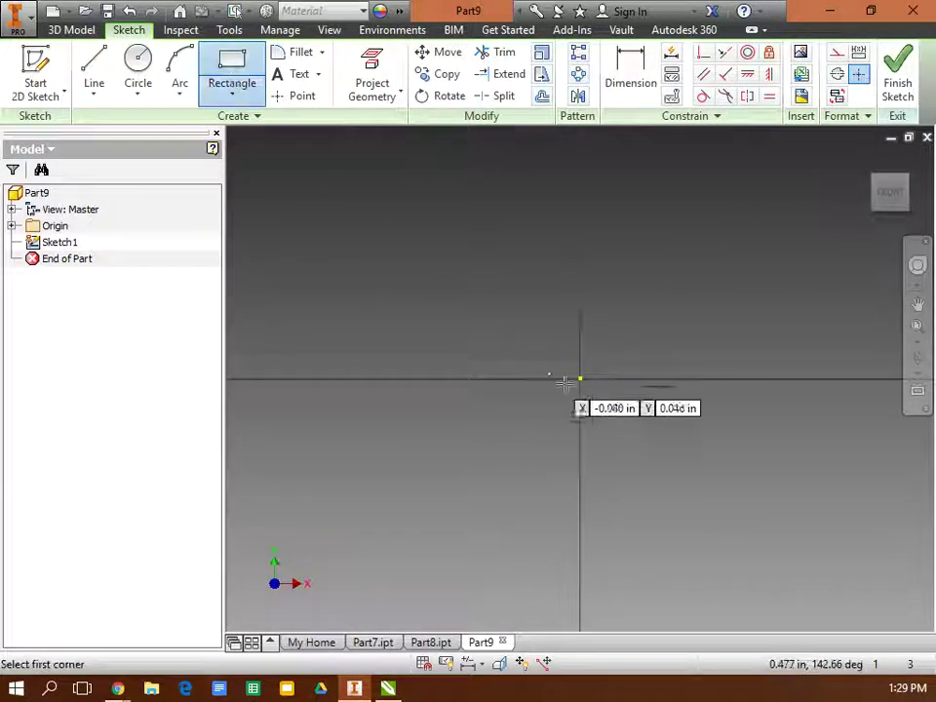
pyautogui.click(580, 379)
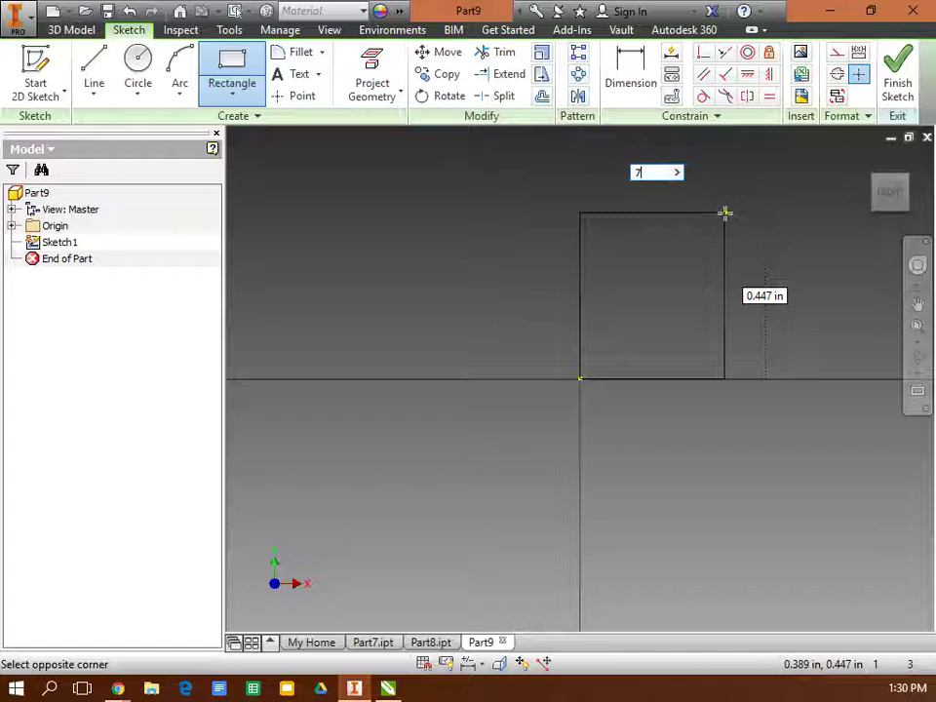
pyautogui.press('Tab')
pyautogui.write('6')
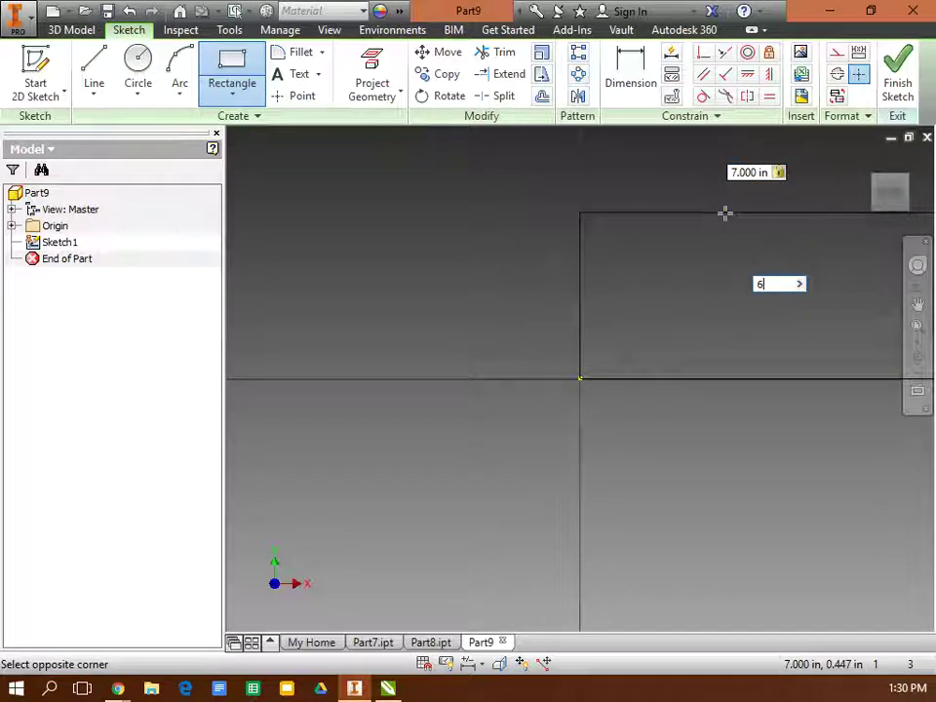
pyautogui.press('Return')
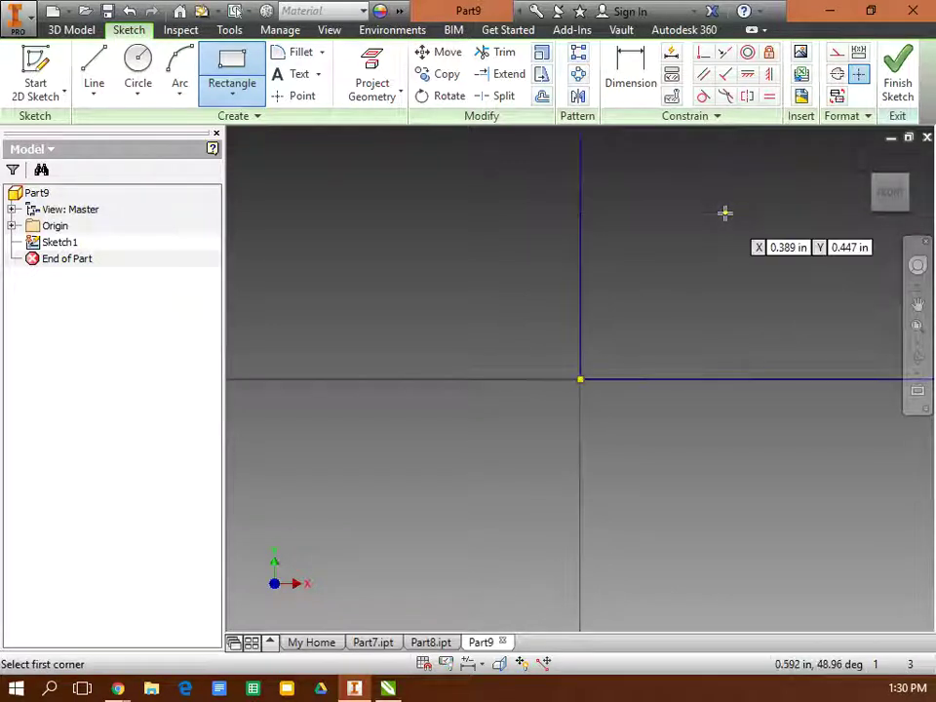
pyautogui.rightClick(794, 199)
pyautogui.click(829, 198)
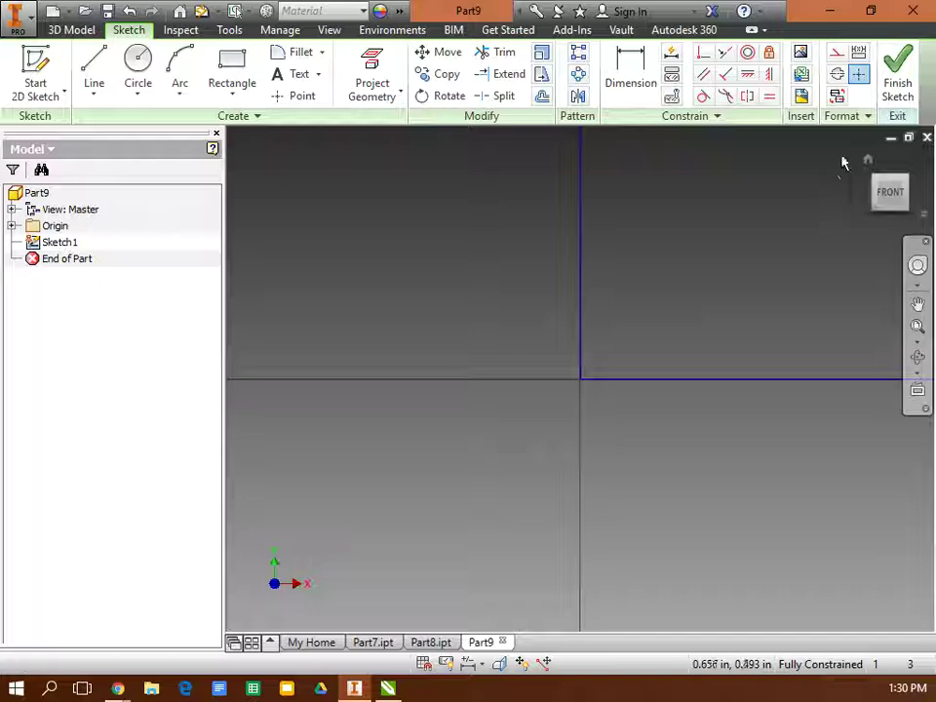
# Finish the sketch and extrude the rectangle 0.75 in into a board.
pyautogui.click(897, 83)
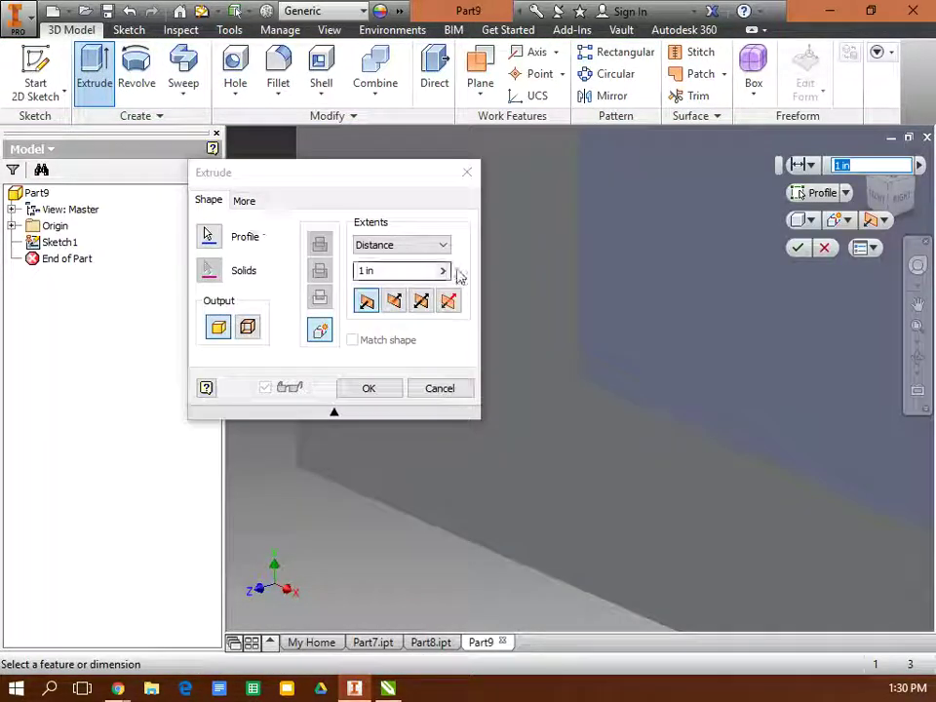
pyautogui.click(443, 270)
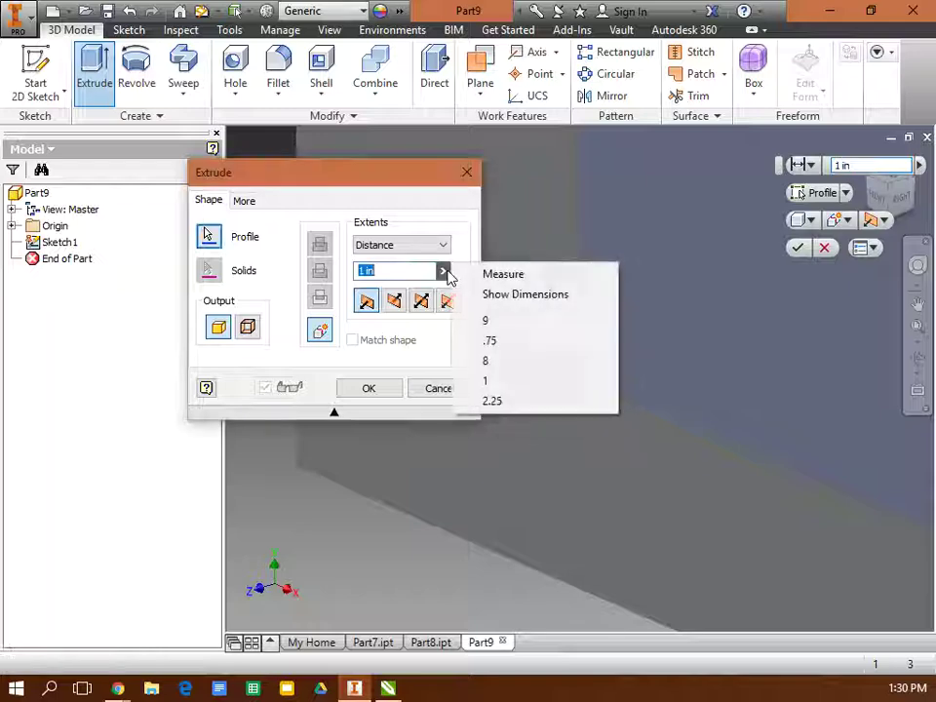
pyautogui.click(498, 341)
pyautogui.click(378, 390)
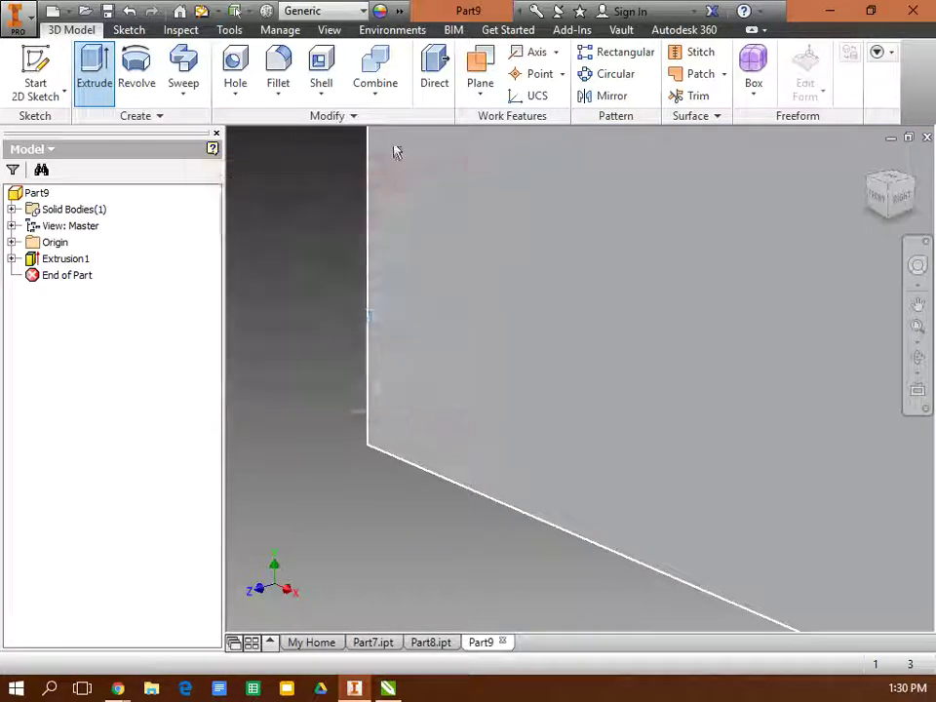
pyautogui.click(363, 12)
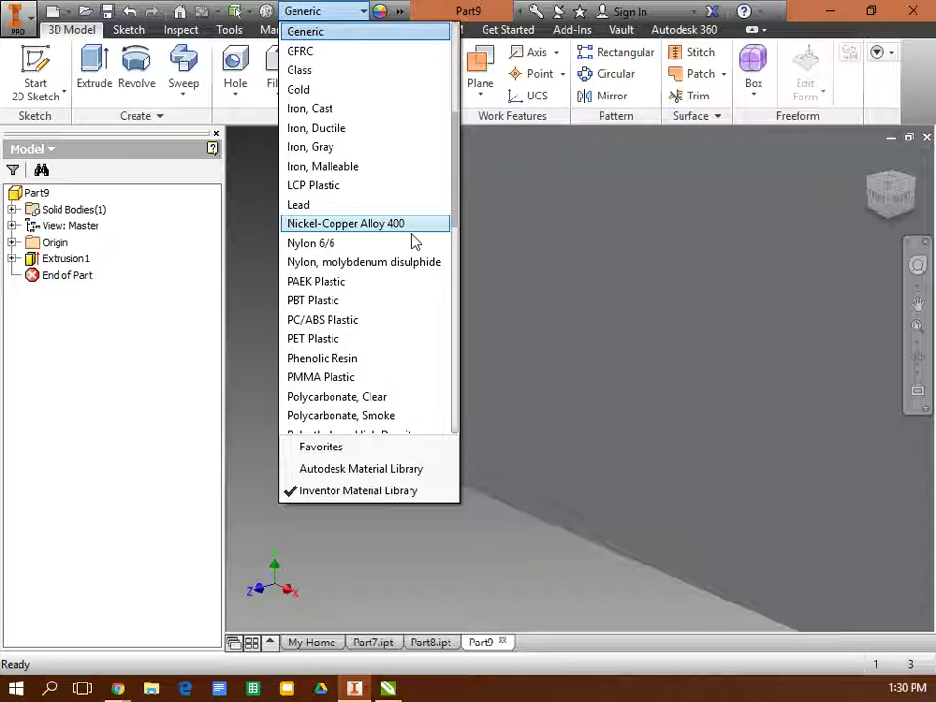
# Make Part9's board Wood (Birch) and return to the home isometric view.
pyautogui.scroll(-2, 416, 254)
pyautogui.scroll(-8, 414, 261)
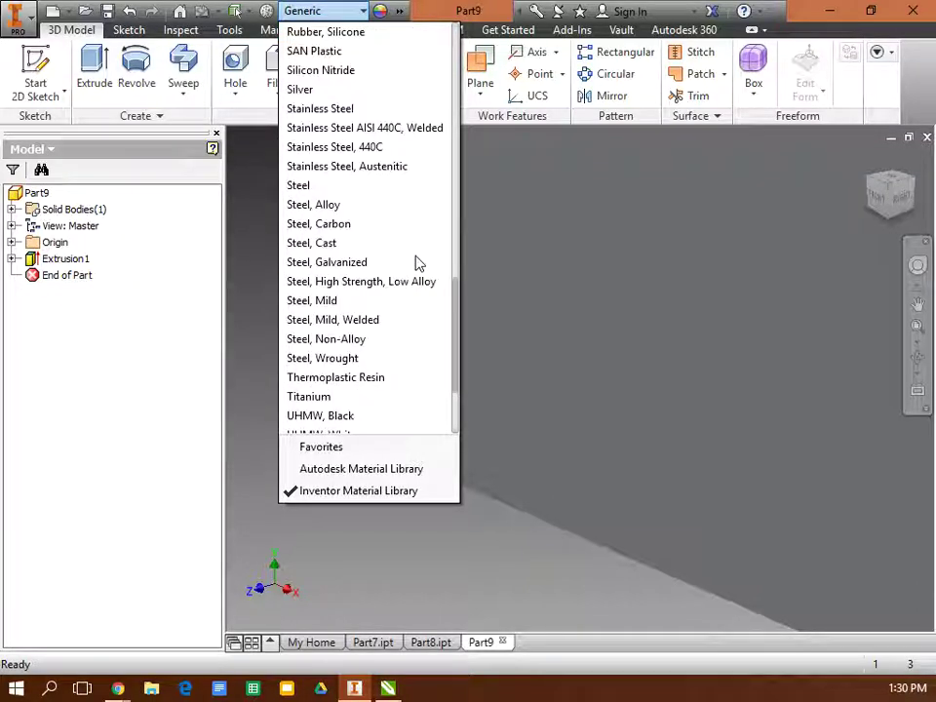
pyautogui.scroll(-3, 356, 303)
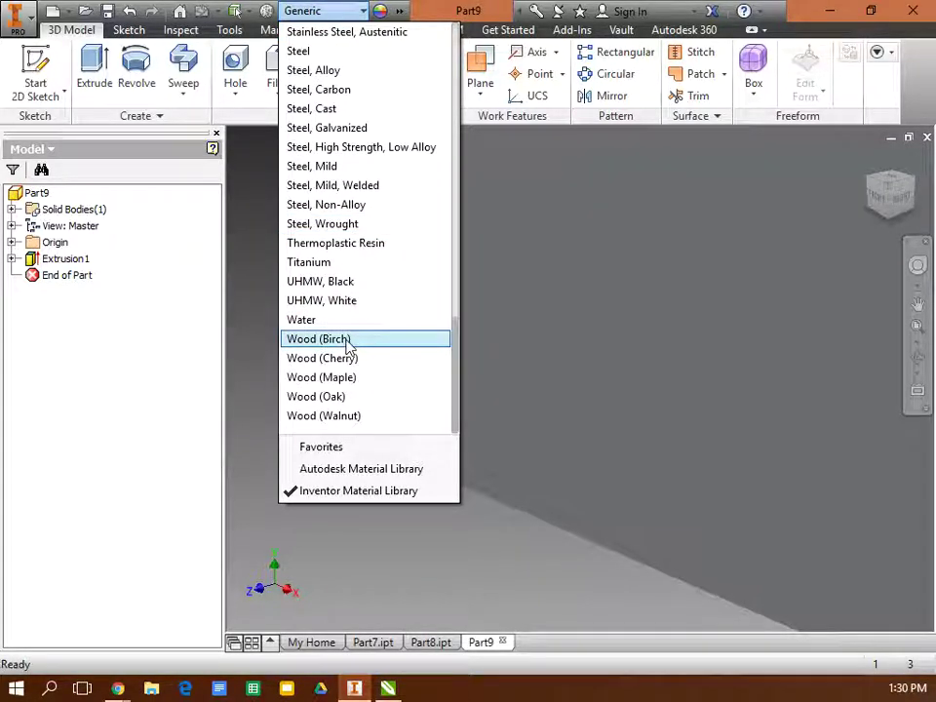
pyautogui.click(351, 339)
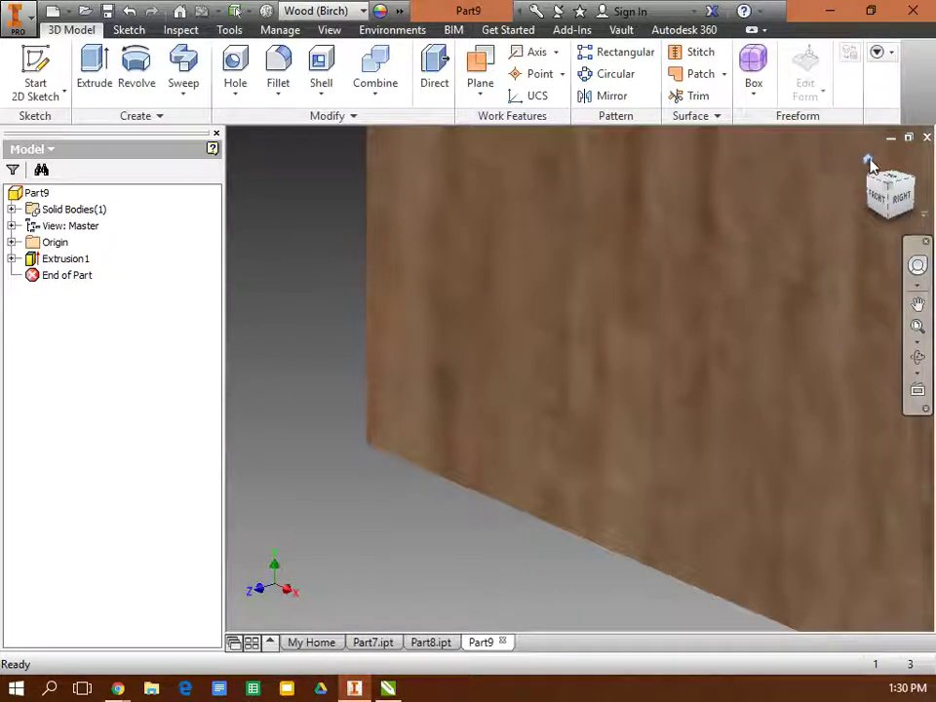
pyautogui.click(868, 161)
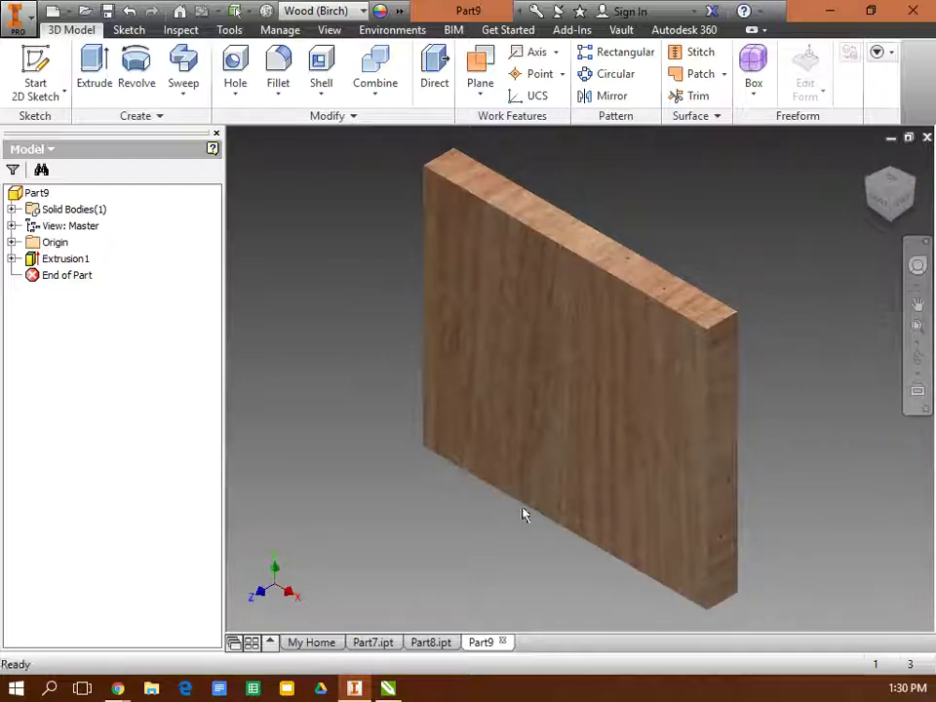
# Sketch a 4 in diameter circle centered on the bottom edge of the board's front face.
pyautogui.click(36, 73)
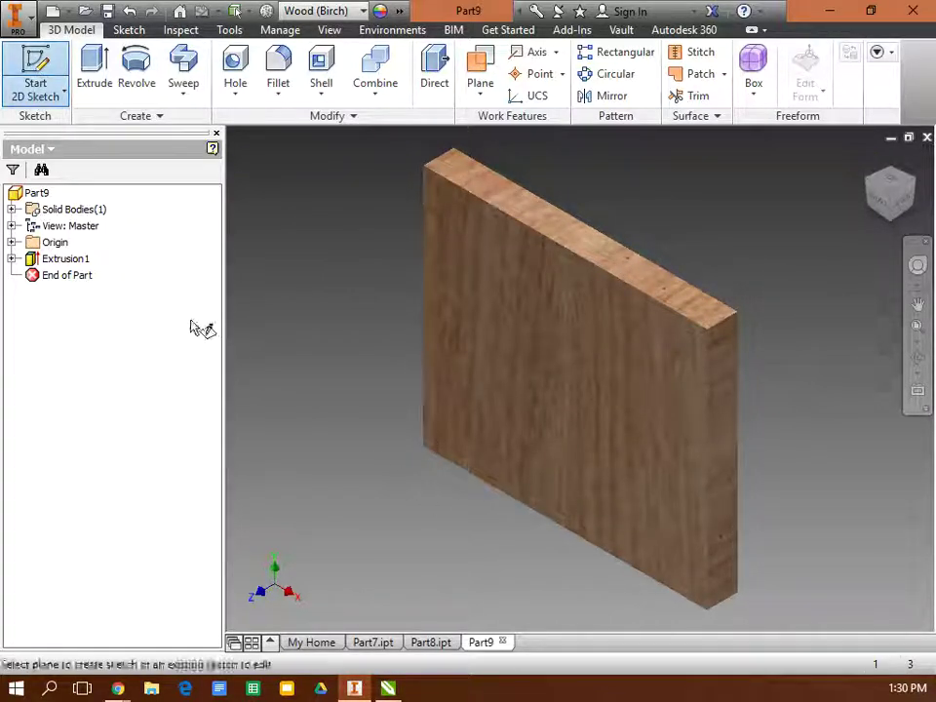
pyautogui.click(477, 358)
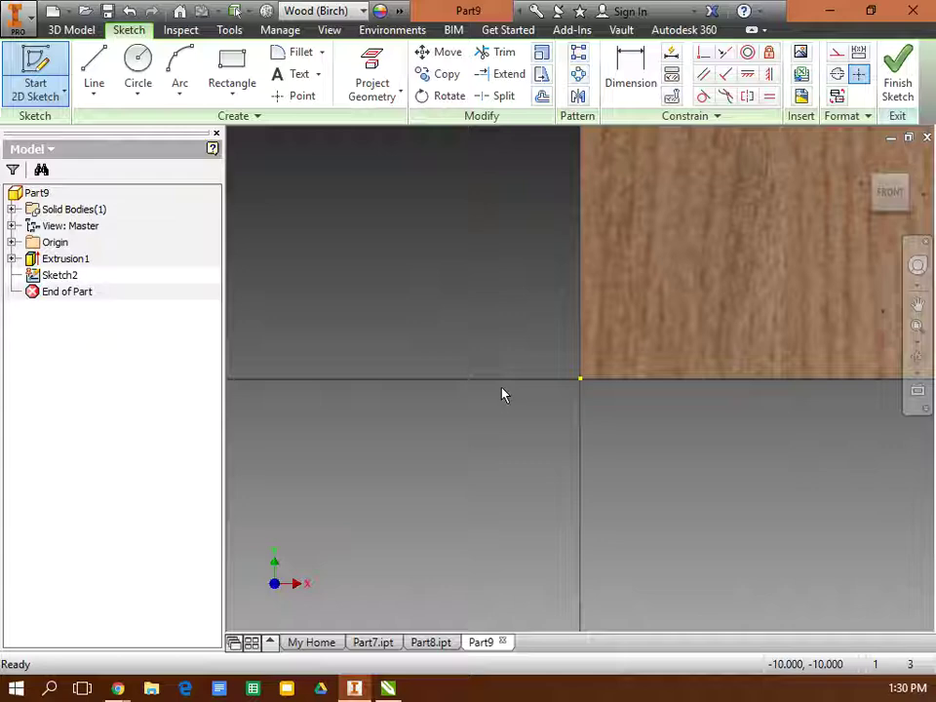
pyautogui.press('F2')
pyautogui.moveTo(672, 455); pyautogui.dragTo(424, 528)
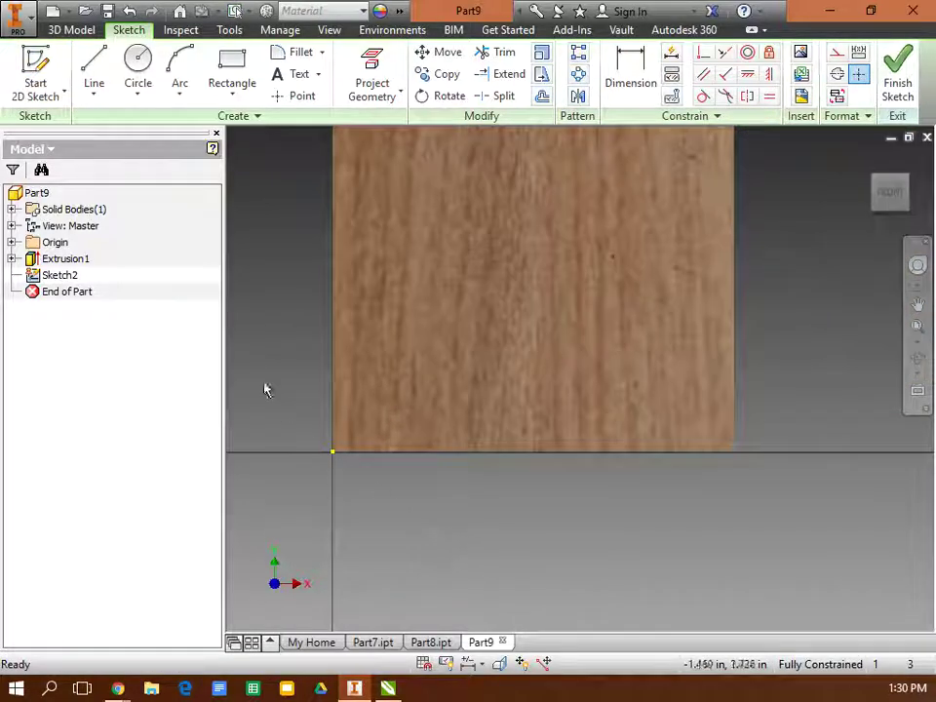
pyautogui.click(139, 66)
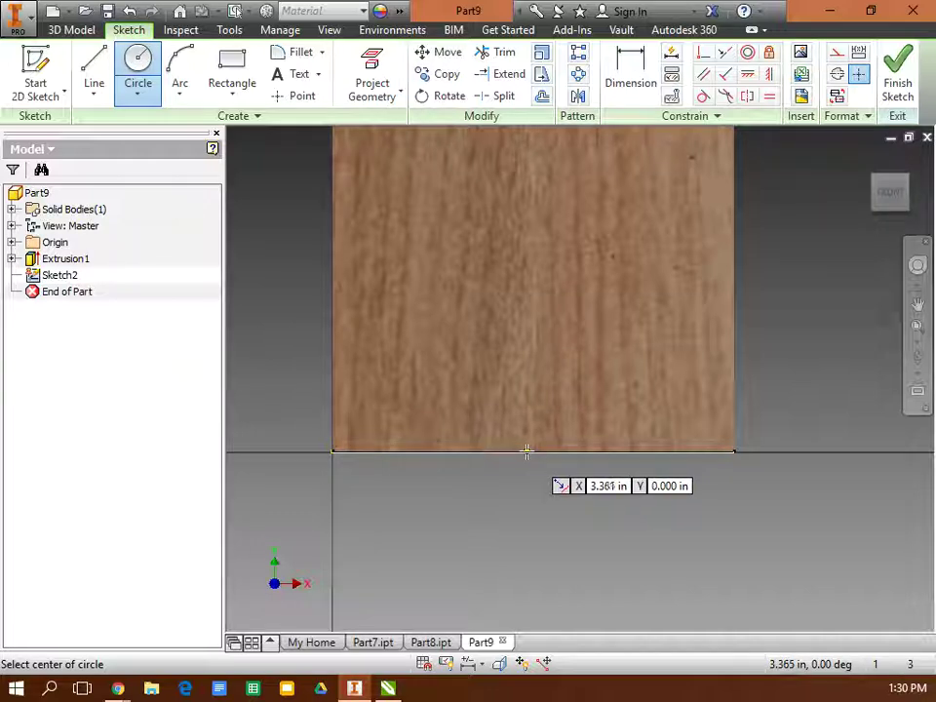
pyautogui.click(532, 451)
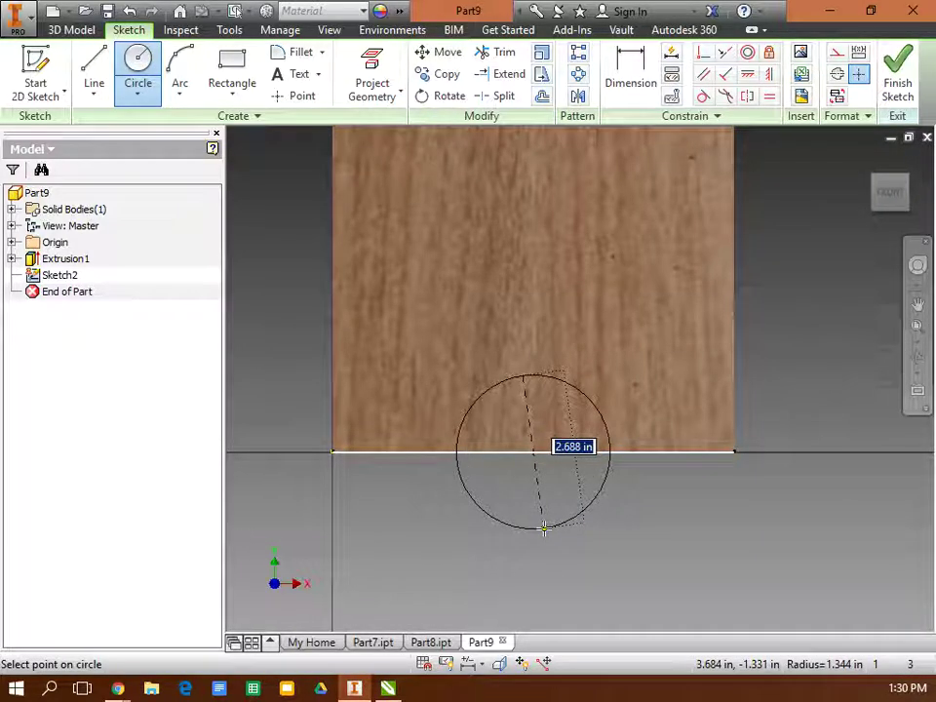
pyautogui.write('4')
pyautogui.press('Tab')
pyautogui.click(546, 561)
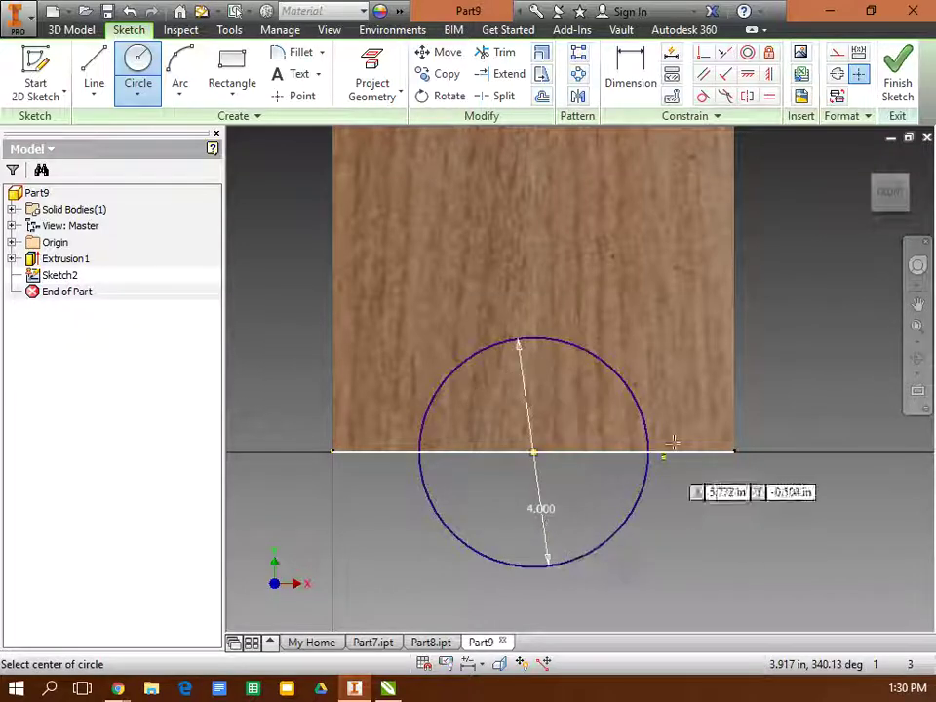
# Finish the sketch and extrude the circle as a 0.75 in cut, forming the arch.
pyautogui.click(894, 93)
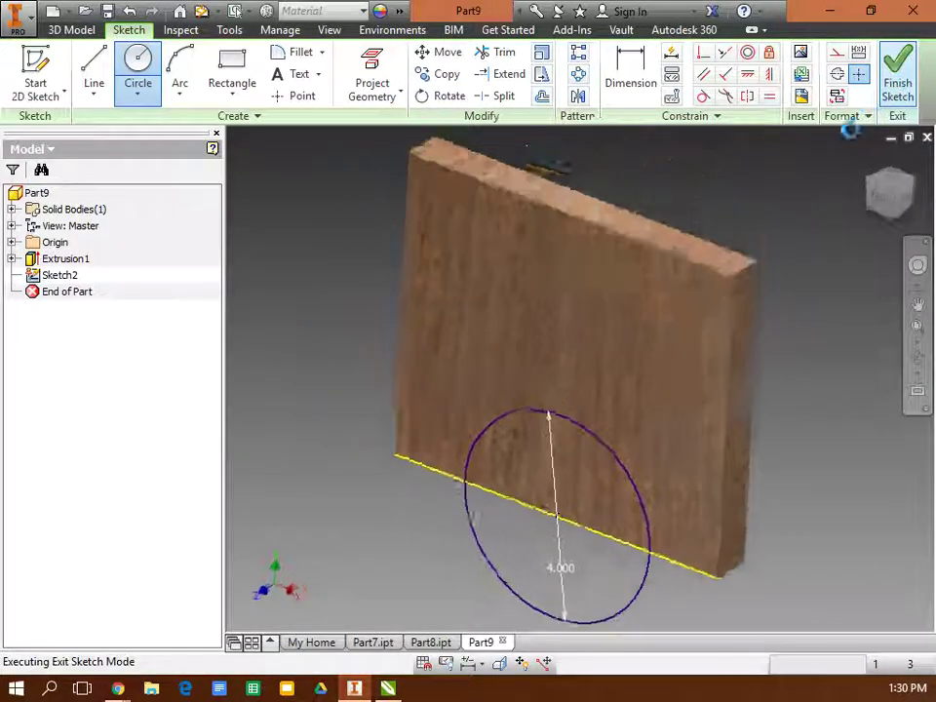
pyautogui.click(105, 78)
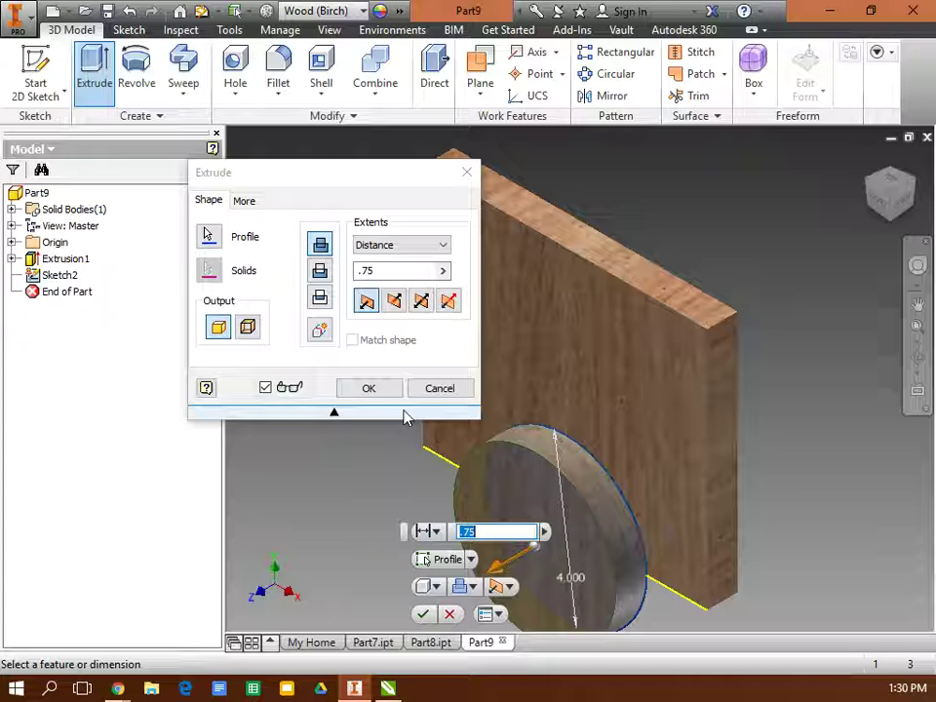
pyautogui.click(395, 301)
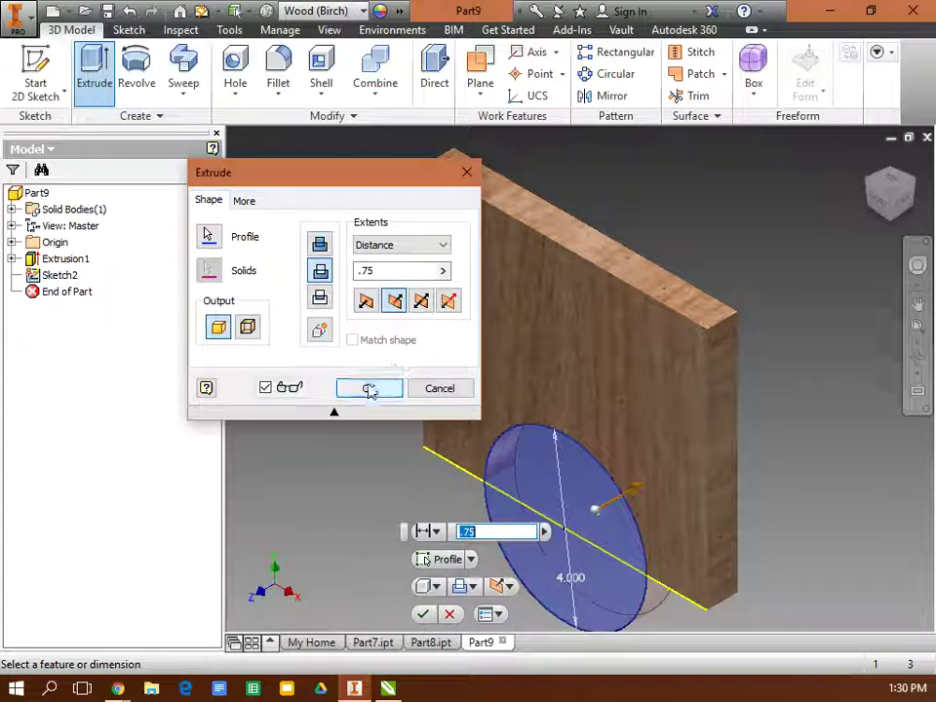
pyautogui.click(369, 388)
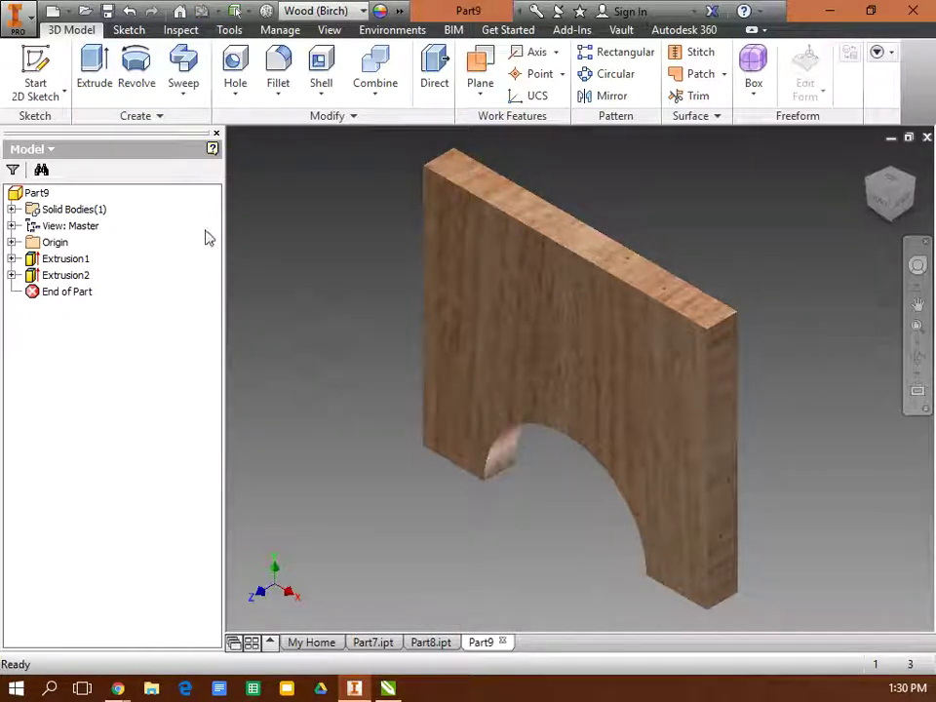
# Save Part9 as Part9.ipt in the Stepstool2 folder, dismissing the project warning.
pyautogui.click(19, 15)
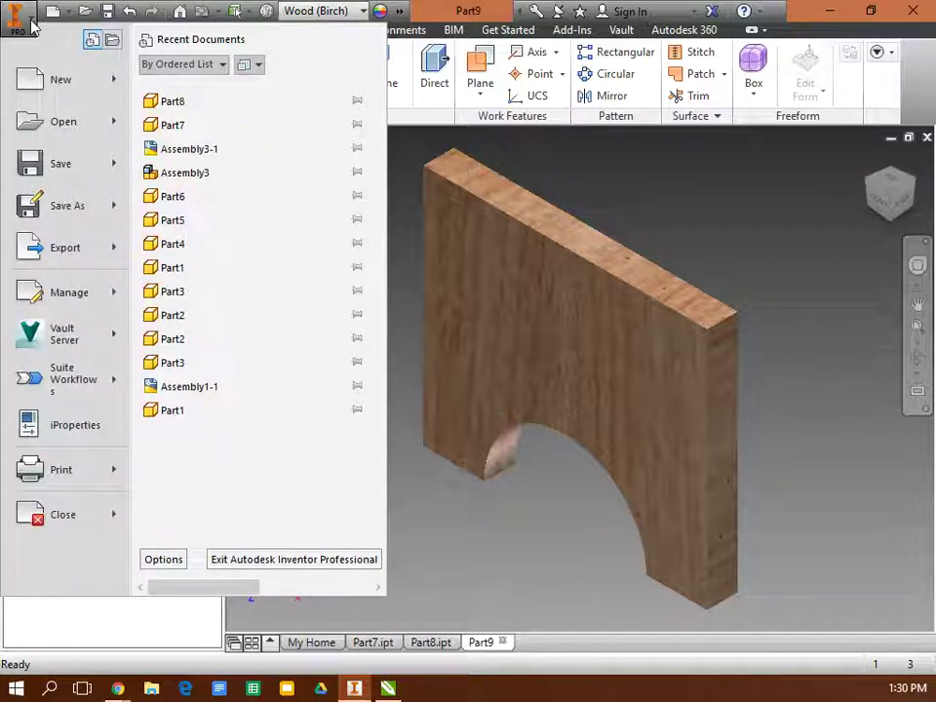
pyautogui.click(65, 206)
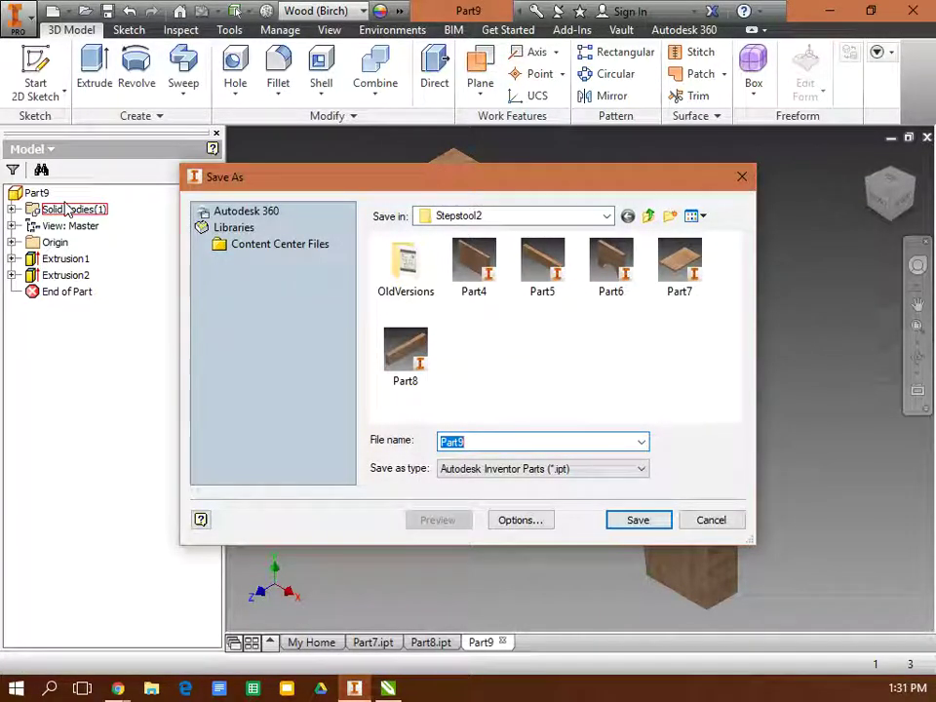
pyautogui.click(638, 521)
pyautogui.click(556, 441)
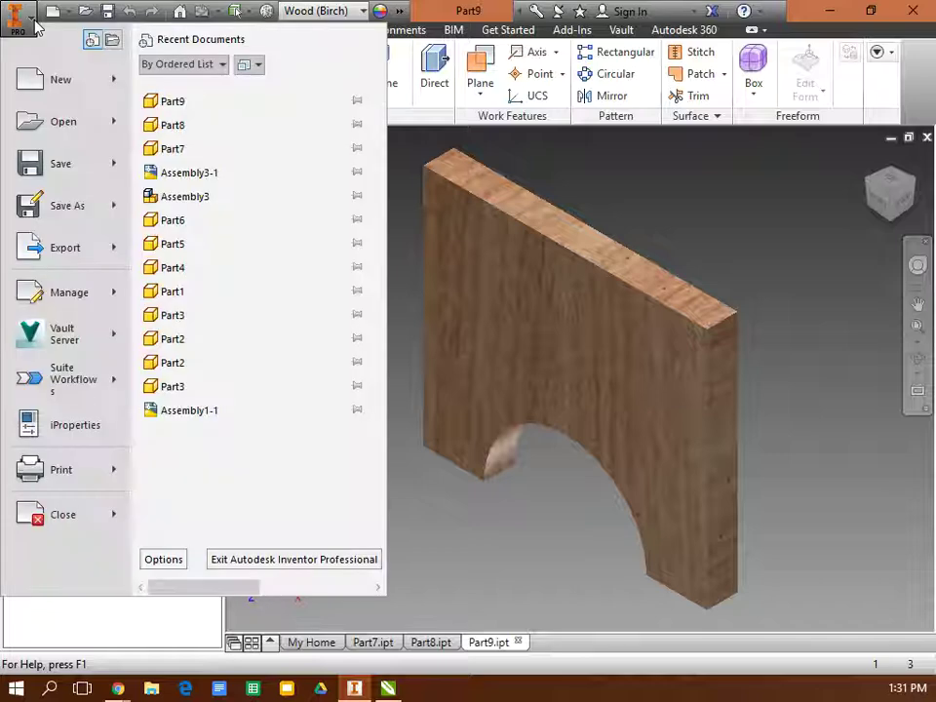
# Start a new assembly document from the application menu's New submenu.
pyautogui.click(17, 16)
pyautogui.moveTo(68, 86)
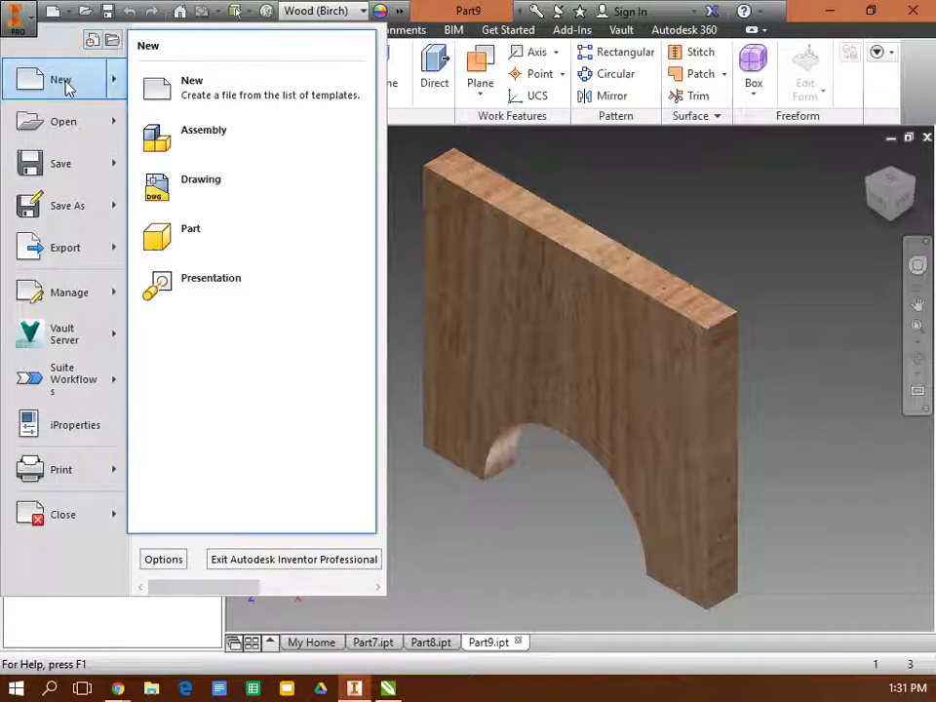
pyautogui.click(183, 135)
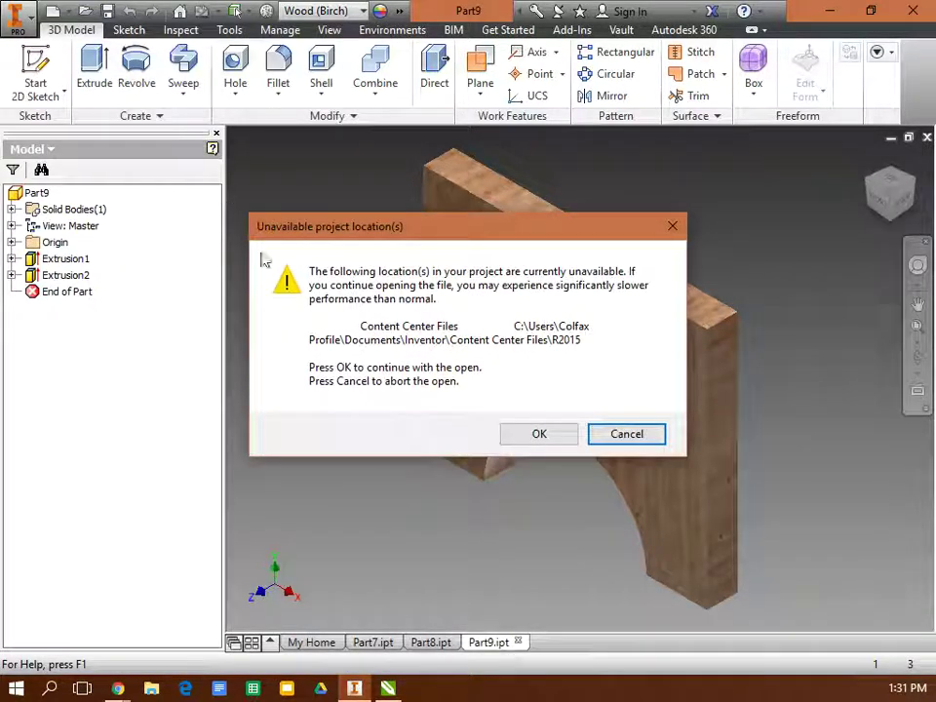
# Place the Part7 top board into the new Assembly4.
pyautogui.click(568, 437)
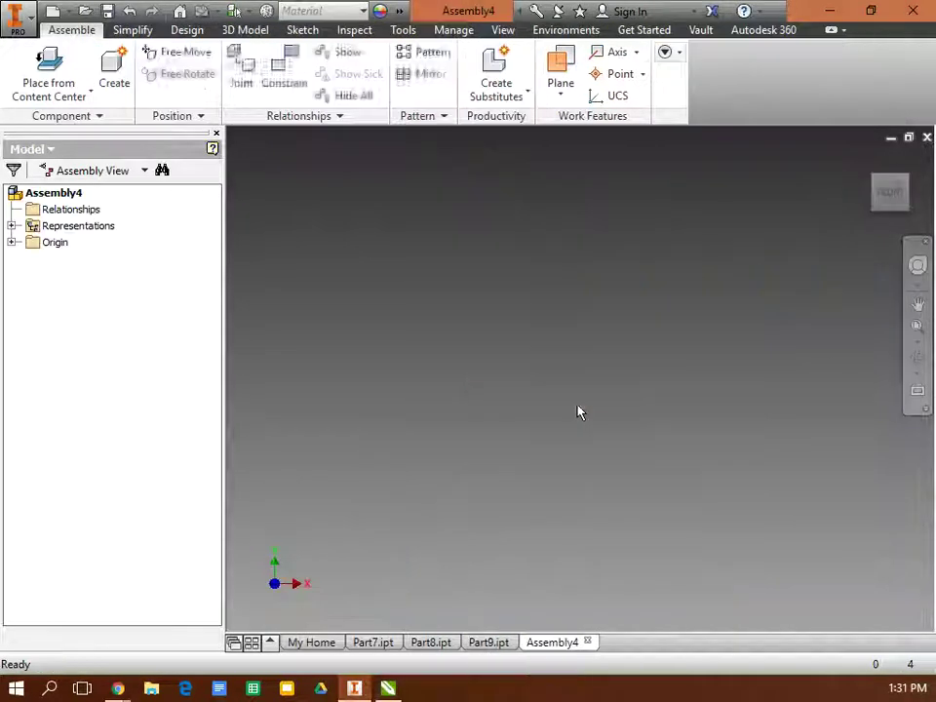
pyautogui.click(89, 96)
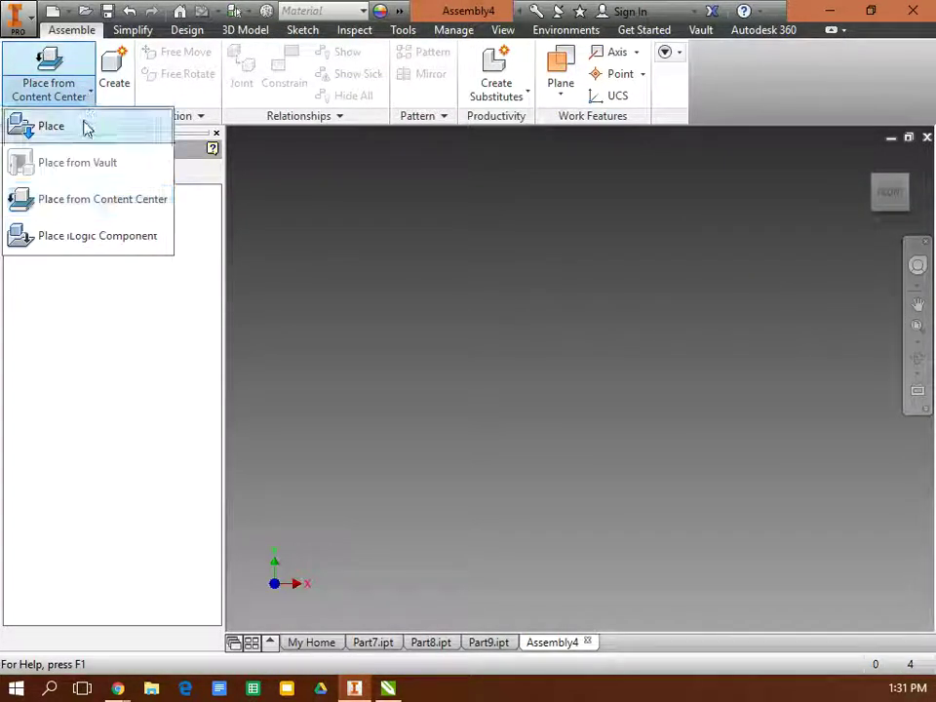
pyautogui.click(84, 127)
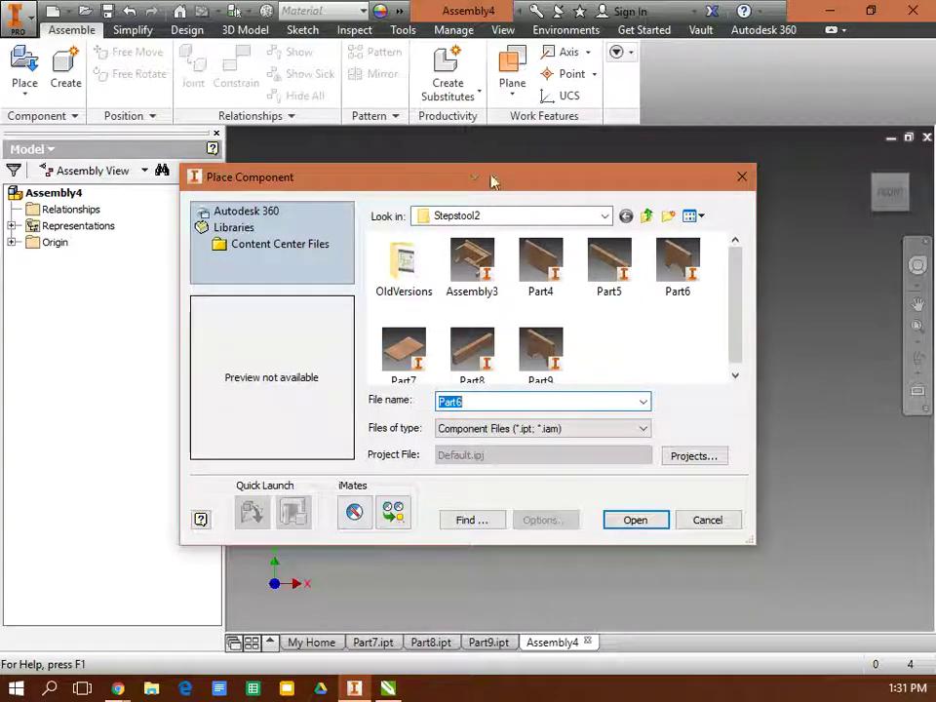
pyautogui.click(402, 351)
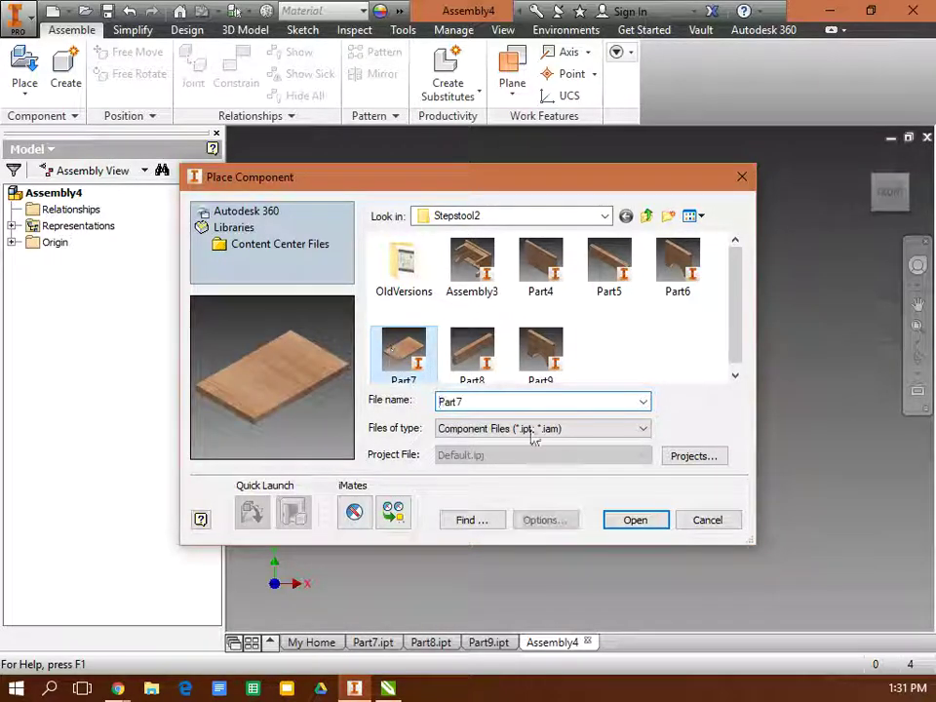
pyautogui.click(629, 523)
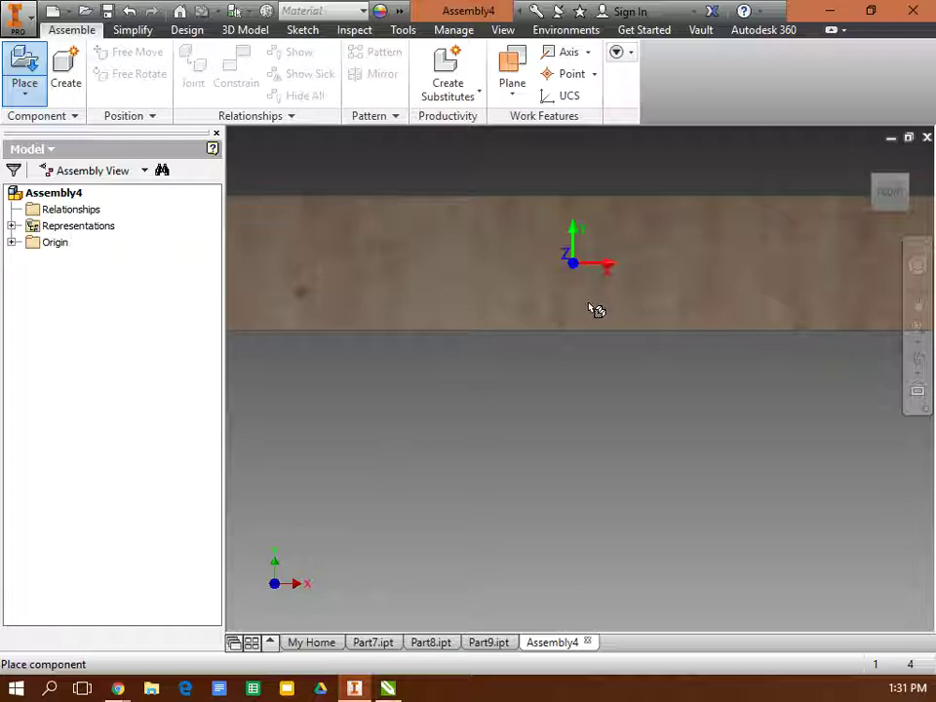
pyautogui.rightClick(635, 329)
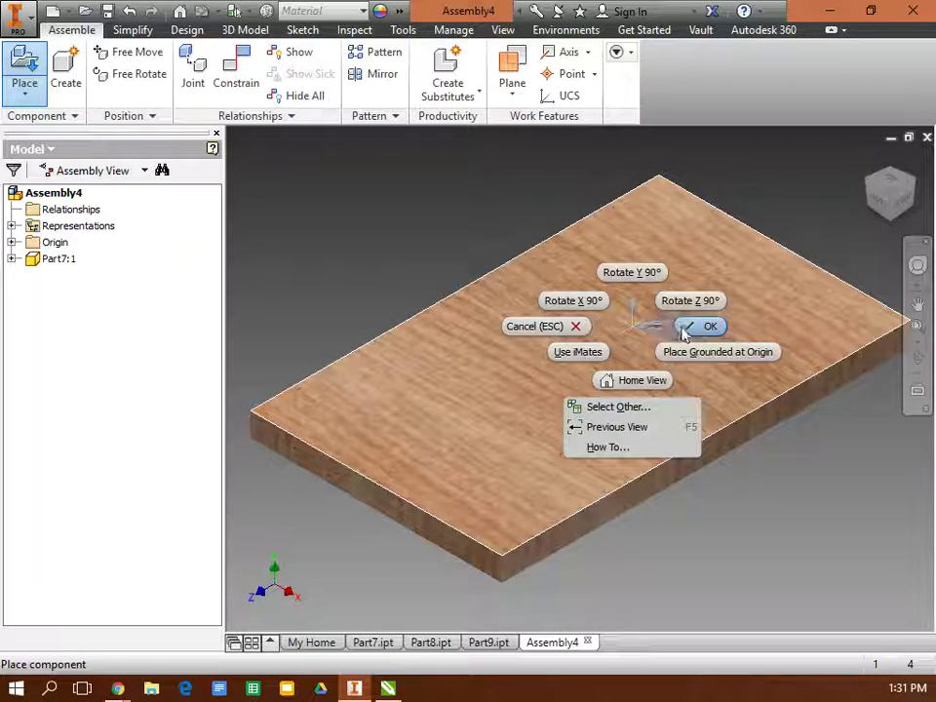
pyautogui.click(688, 328)
# Place two copies of the Part8 board beside the Part7 top.
pyautogui.scroll(3, 788, 464)
pyautogui.scroll(-5, 788, 470)
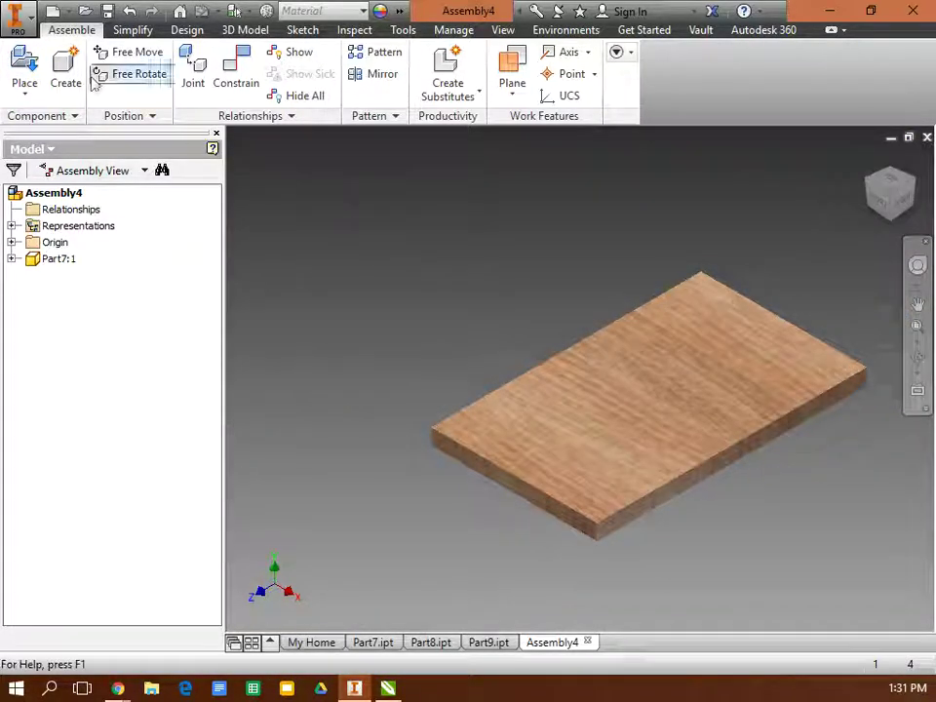
pyautogui.click(24, 68)
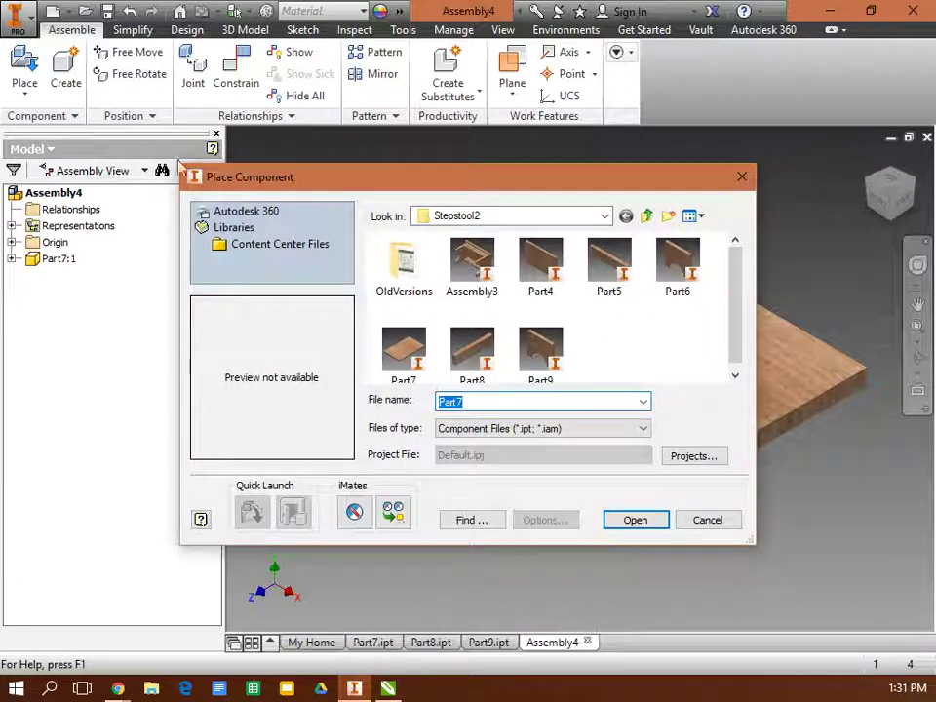
pyautogui.click(468, 355)
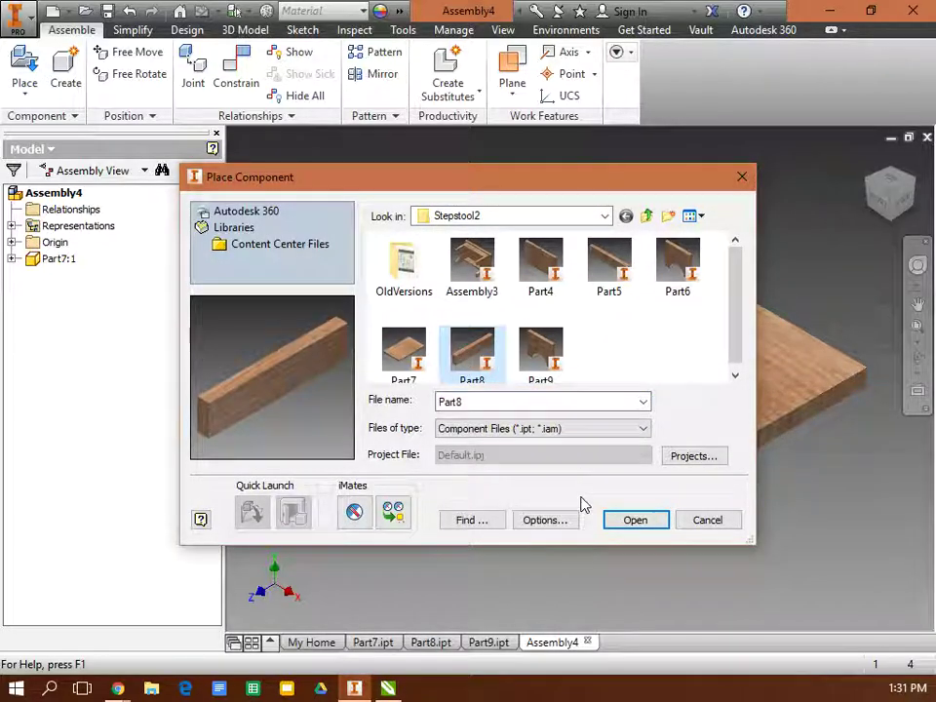
pyautogui.click(632, 519)
pyautogui.click(430, 255)
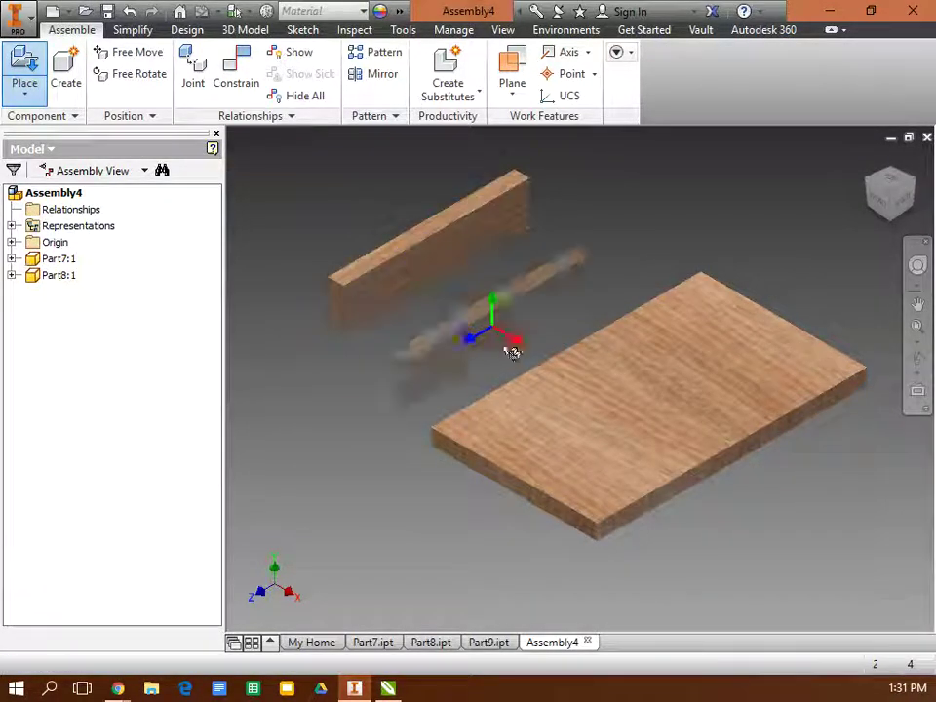
pyautogui.click(822, 561)
pyautogui.rightClick(718, 232)
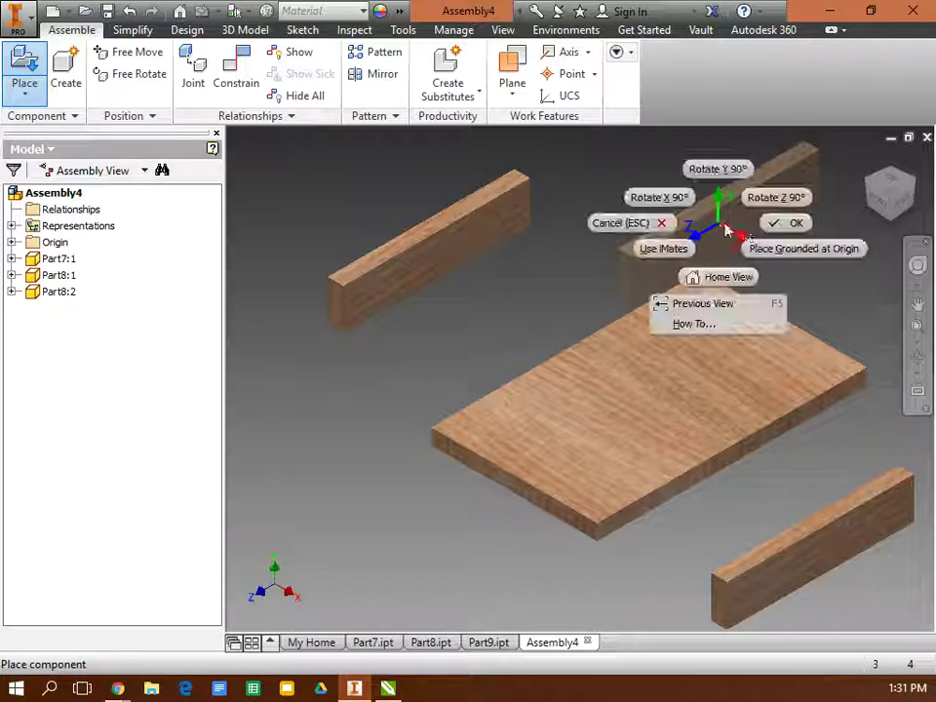
pyautogui.click(774, 230)
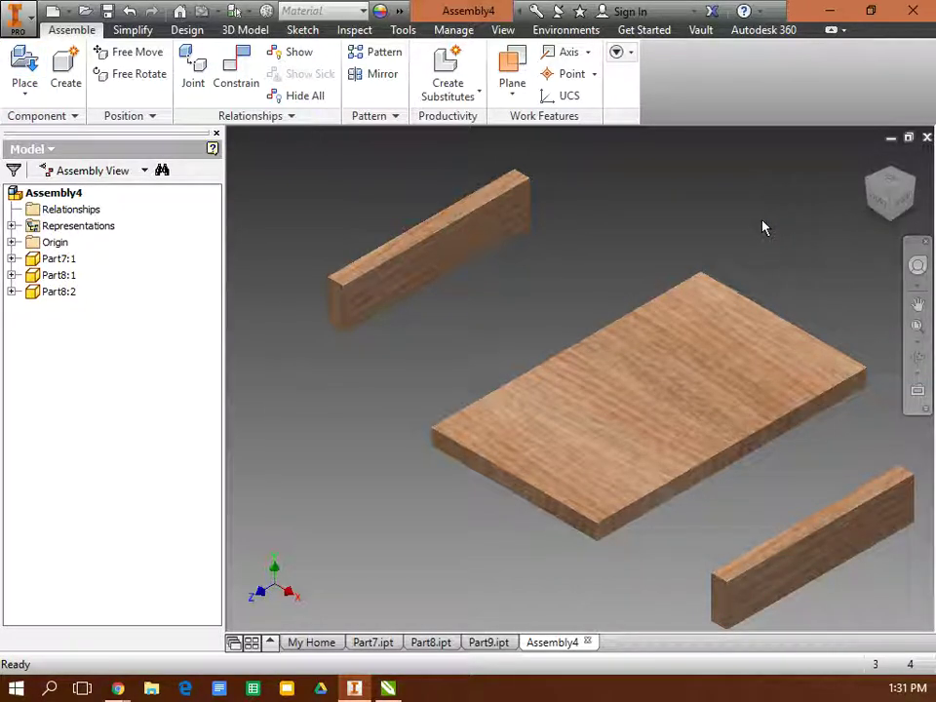
pyautogui.scroll(-1, 763, 228)
pyautogui.scroll(-1, 761, 223)
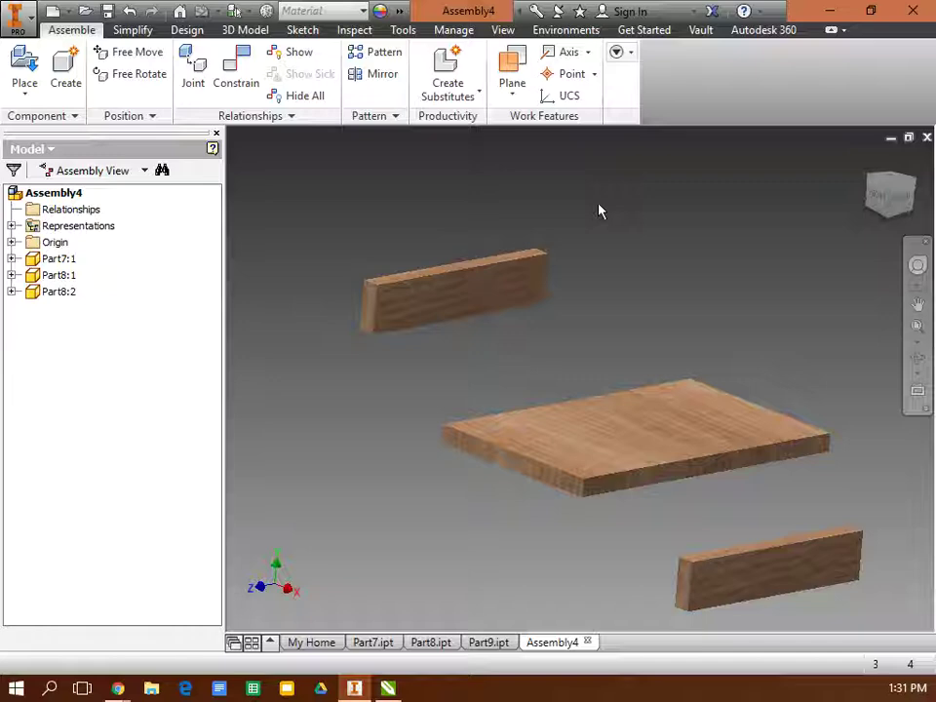
# Mate the Part8 board's top face to the underside of the Part7 top board.
pyautogui.click(251, 87)
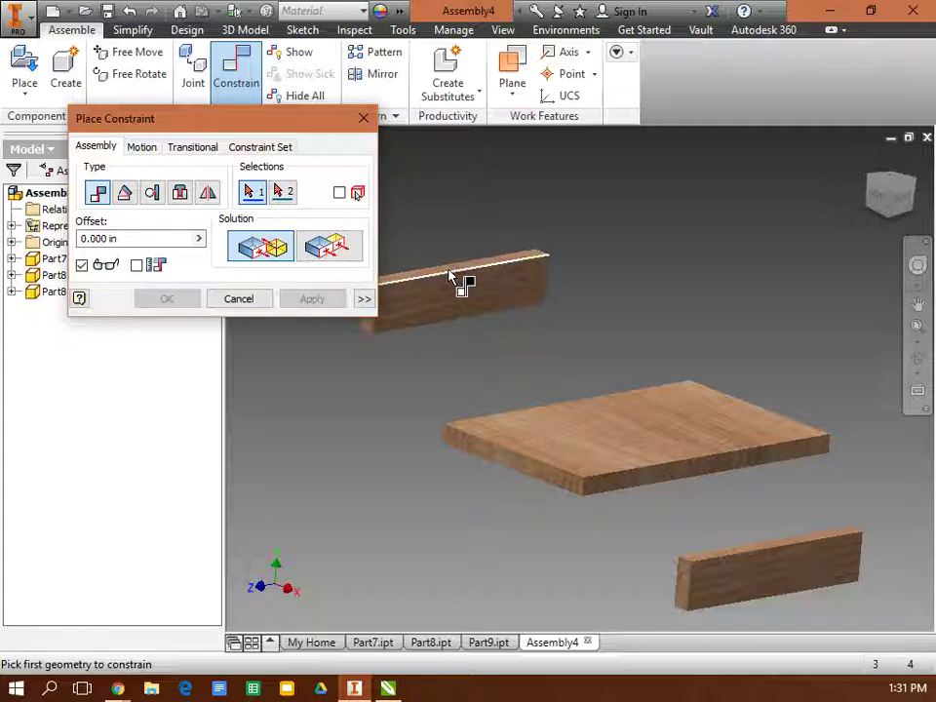
pyautogui.scroll(4, 447, 276)
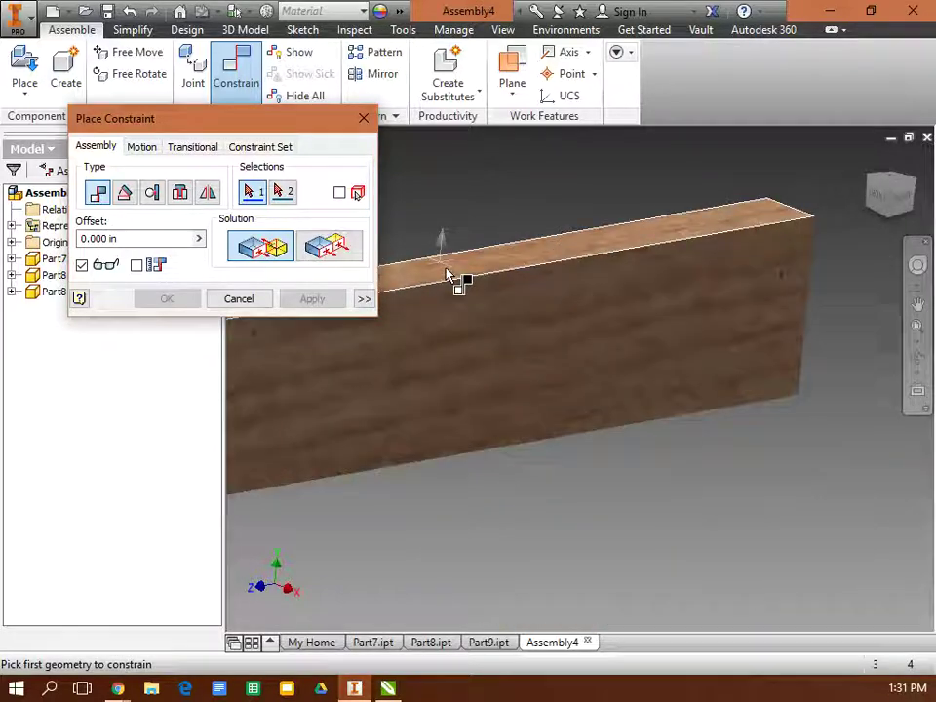
pyautogui.click(454, 276)
pyautogui.scroll(-1, 463, 268)
pyautogui.scroll(-2, 466, 264)
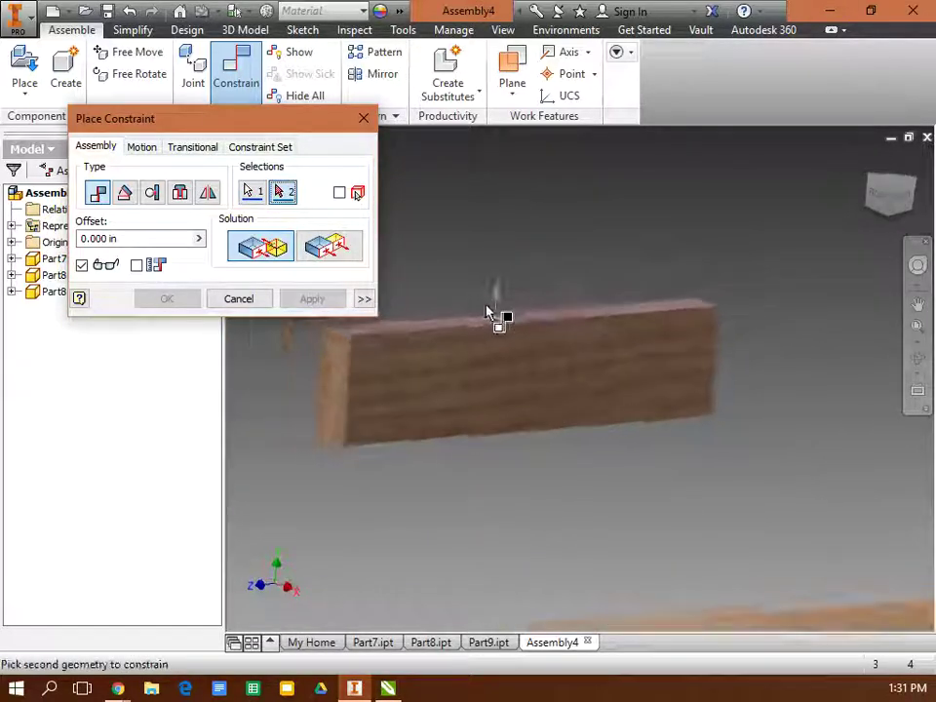
pyautogui.keyDown('shift'); pyautogui.moveTo(494, 313); pyautogui.dragTo(643, 432, button='middle'); pyautogui.keyUp('shift')
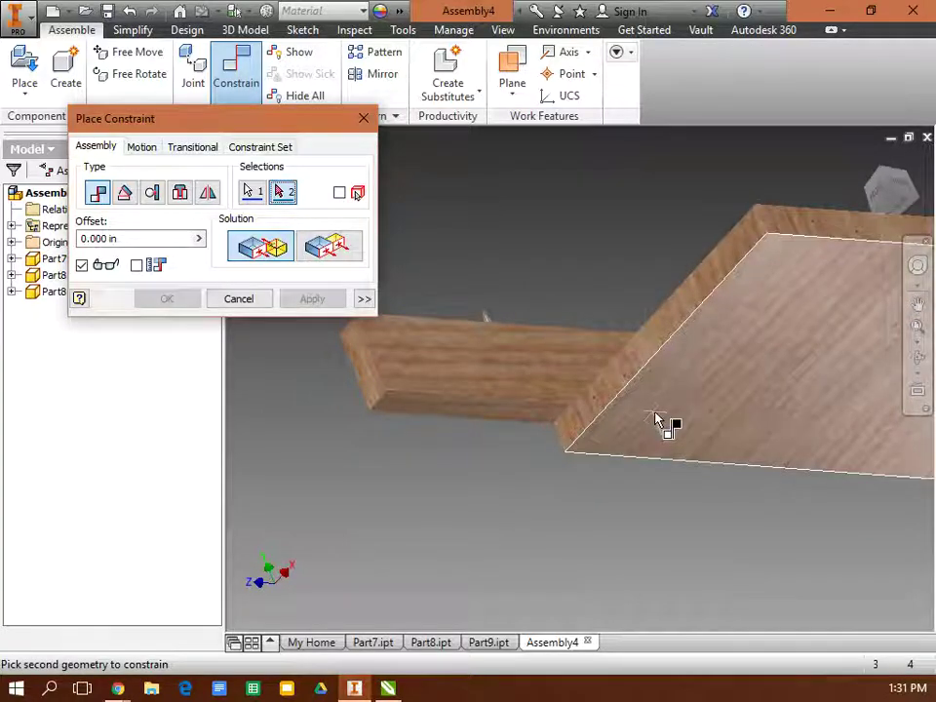
pyautogui.click(660, 422)
pyautogui.click(309, 300)
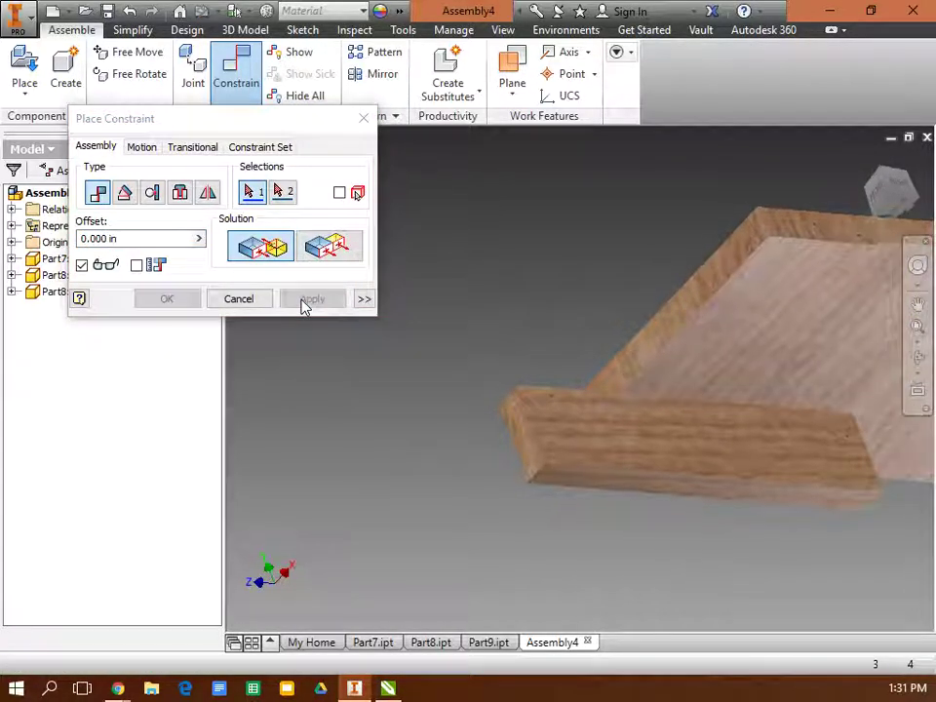
# Add a flush constraint on the board's end face with an offset of 2.
pyautogui.click(316, 247)
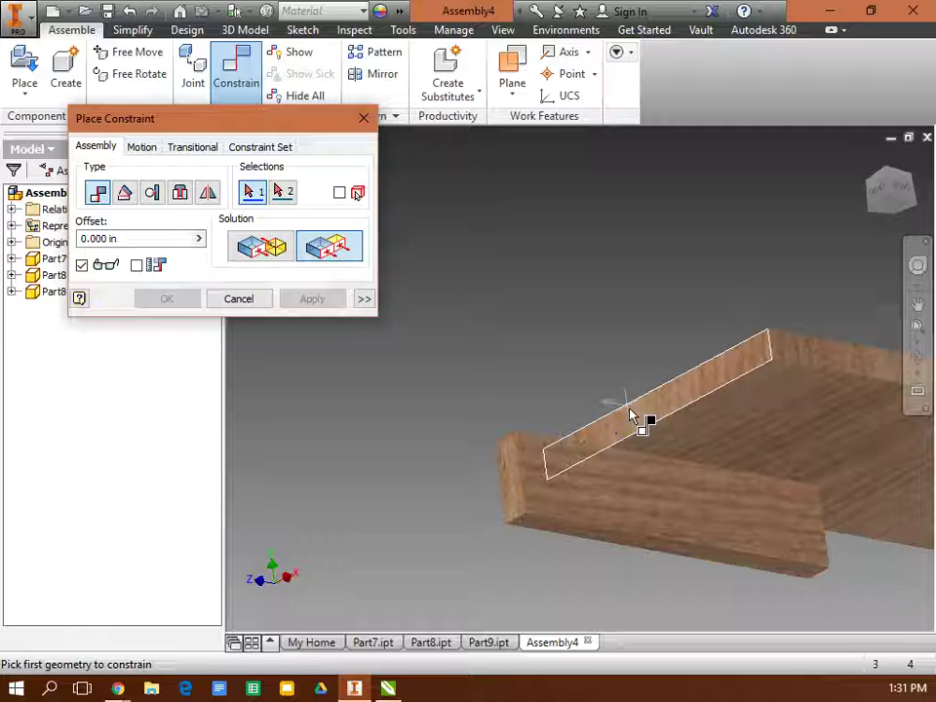
pyautogui.click(513, 476)
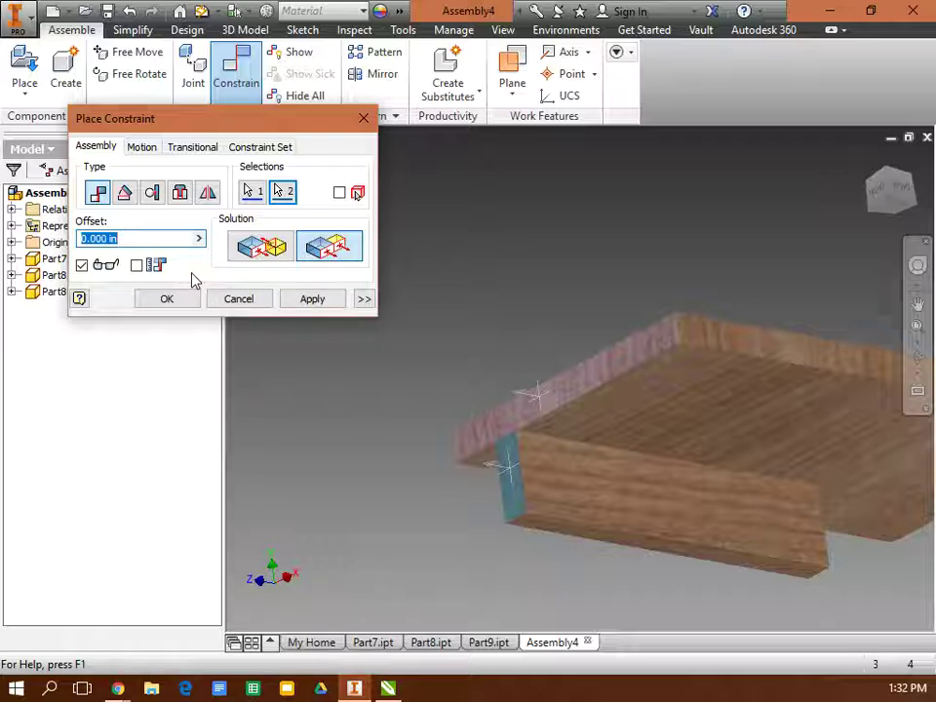
pyautogui.write('2')
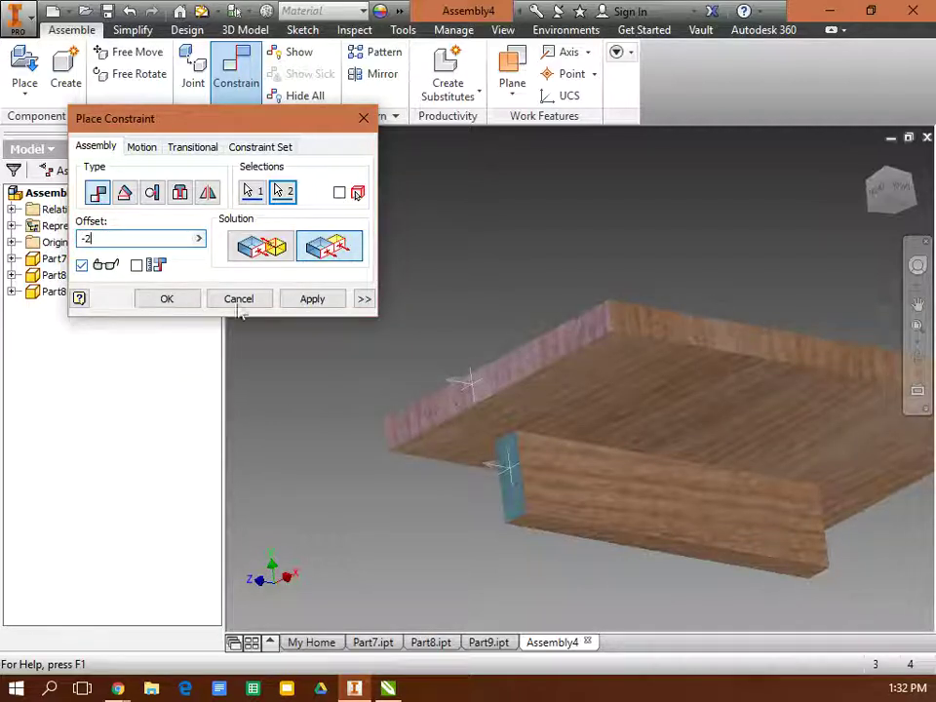
pyautogui.click(304, 300)
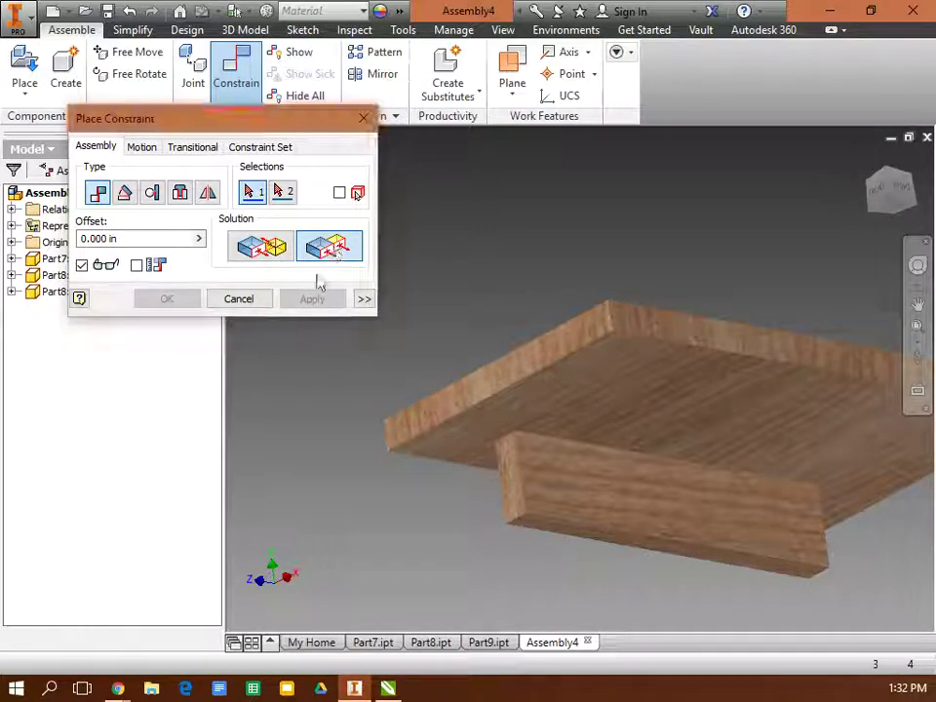
# Add another flush constraint between the board ends with an offset of 15.
pyautogui.keyDown('shift'); pyautogui.moveTo(328, 386); pyautogui.dragTo(434, 491, button='middle'); pyautogui.keyUp('shift')
pyautogui.click(433, 490)
pyautogui.click(407, 453)
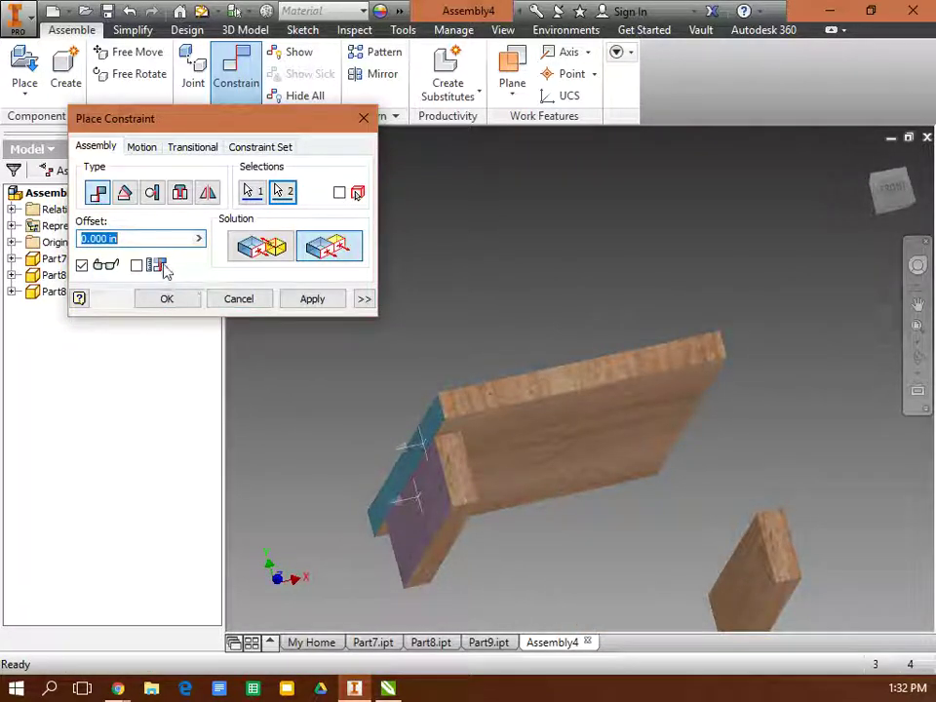
pyautogui.write('1')
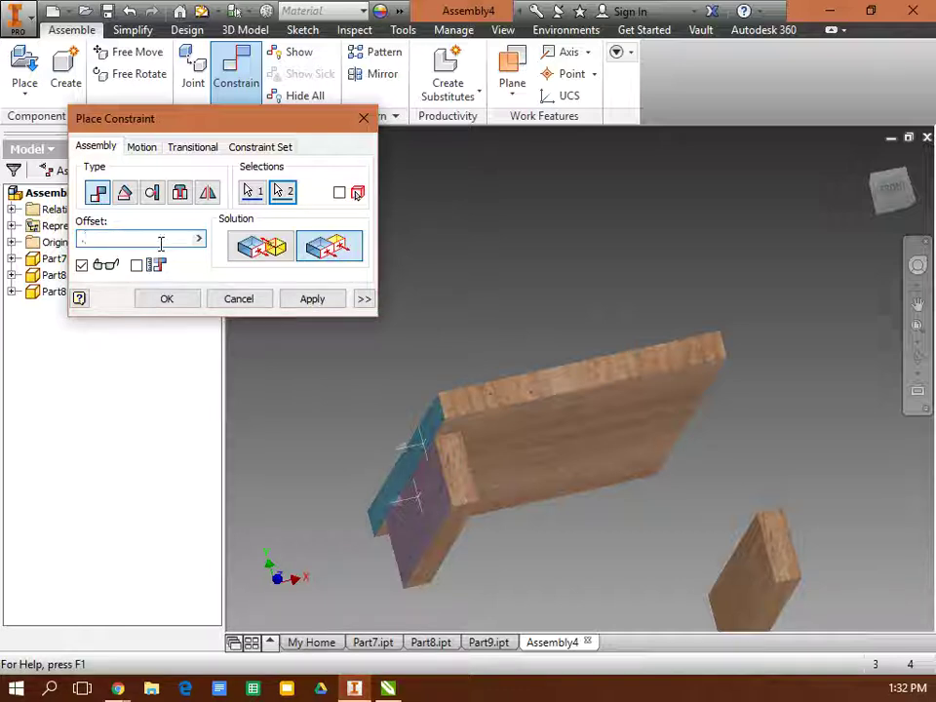
pyautogui.write('5')
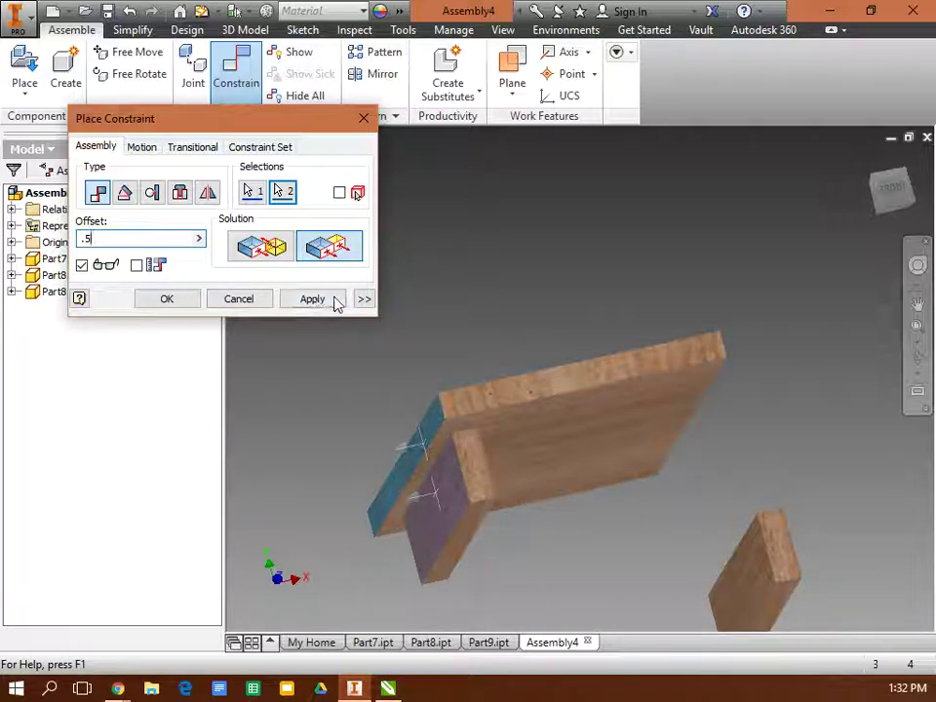
pyautogui.click(327, 306)
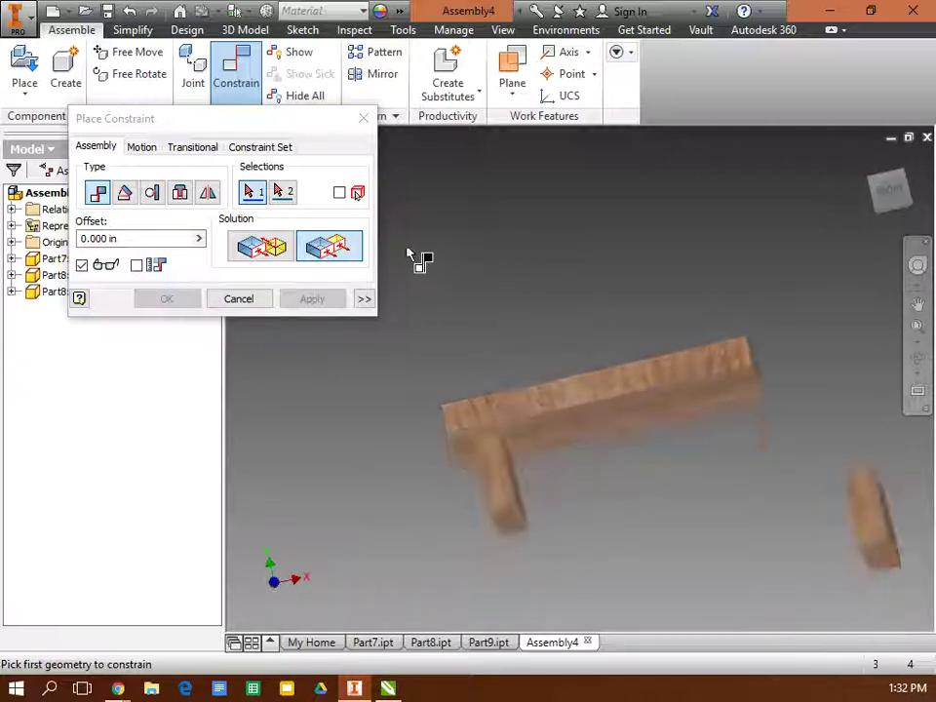
# Mate the first small block's face to the top board's underside.
pyautogui.click(275, 255)
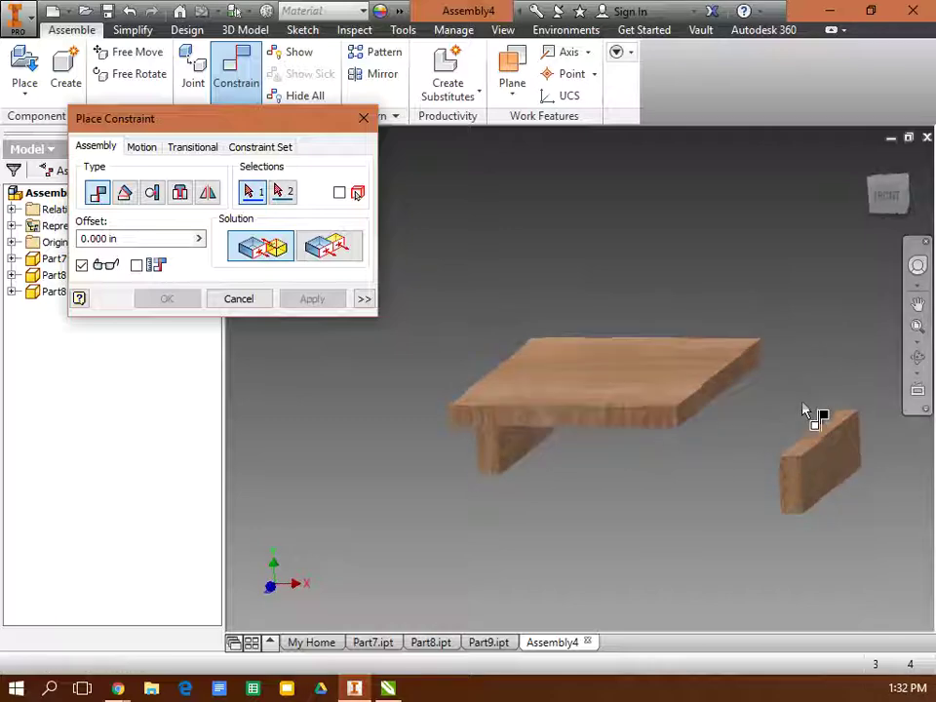
pyautogui.click(802, 421)
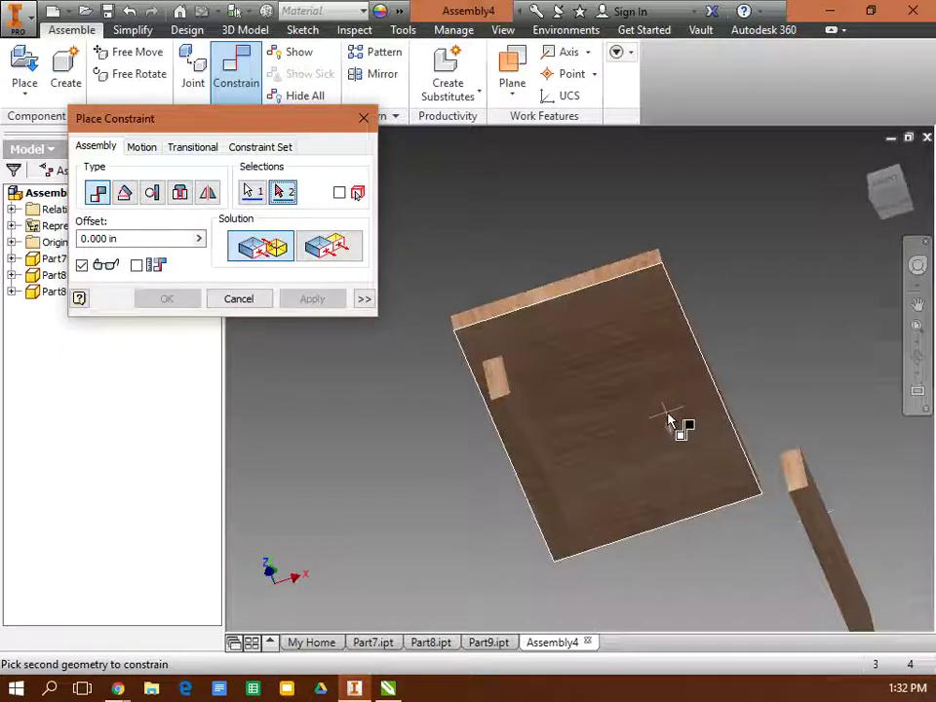
pyautogui.click(665, 413)
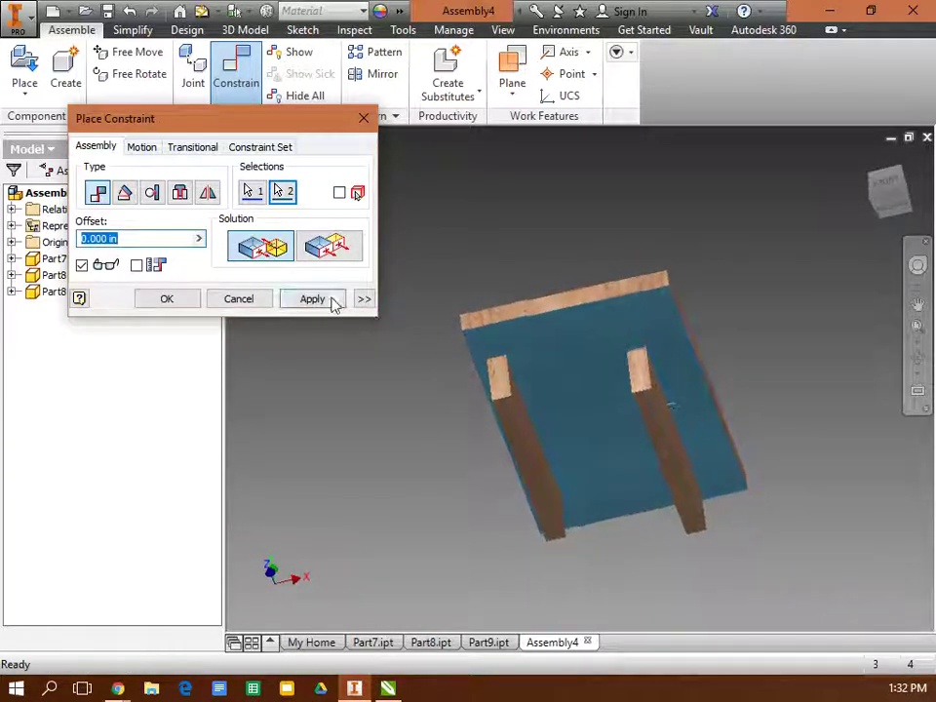
pyautogui.click(329, 300)
# Make the first block's end face flush with the board edge at offset -2.
pyautogui.click(347, 258)
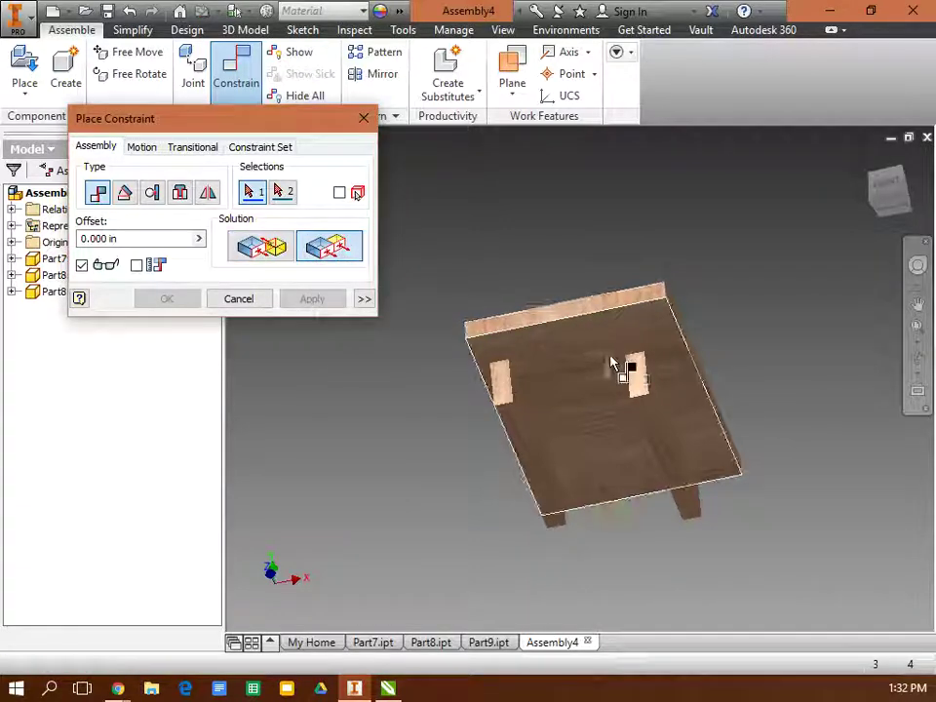
pyautogui.click(631, 378)
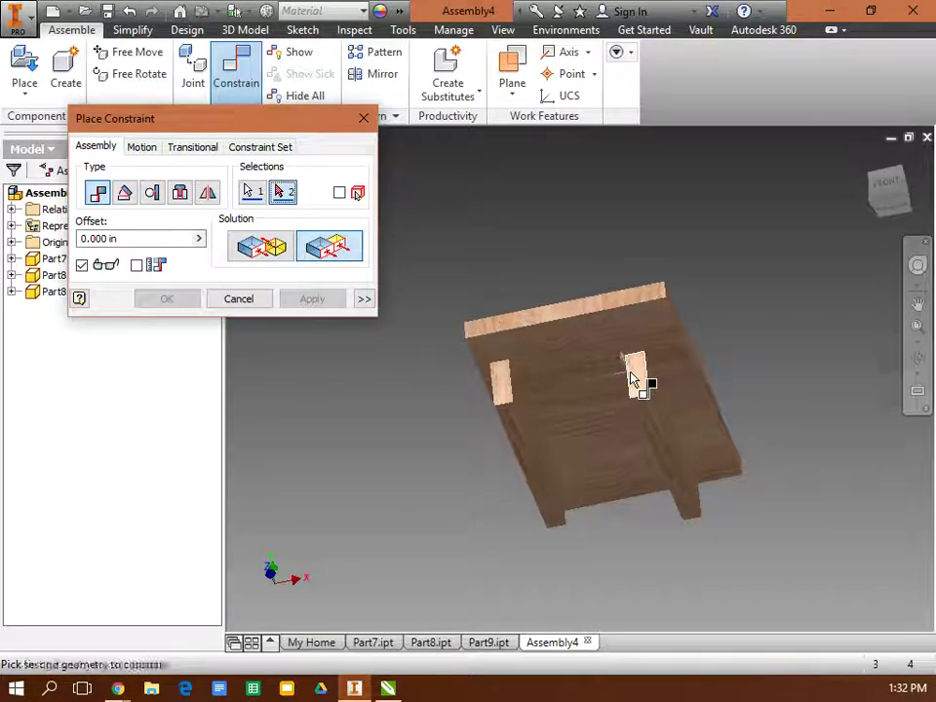
pyautogui.click(618, 306)
pyautogui.click(199, 238)
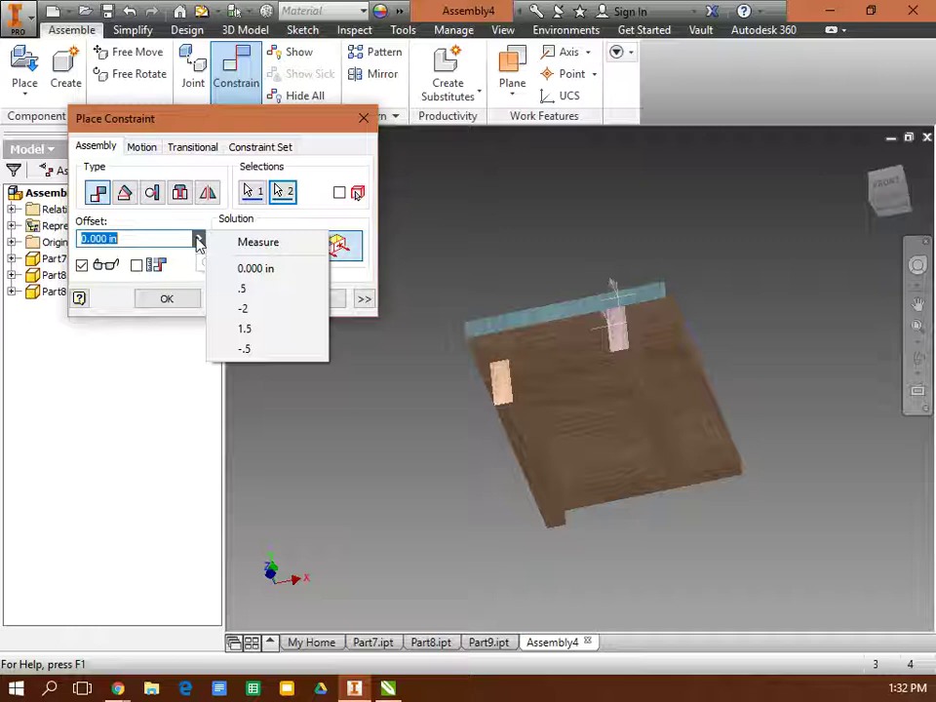
pyautogui.click(268, 290)
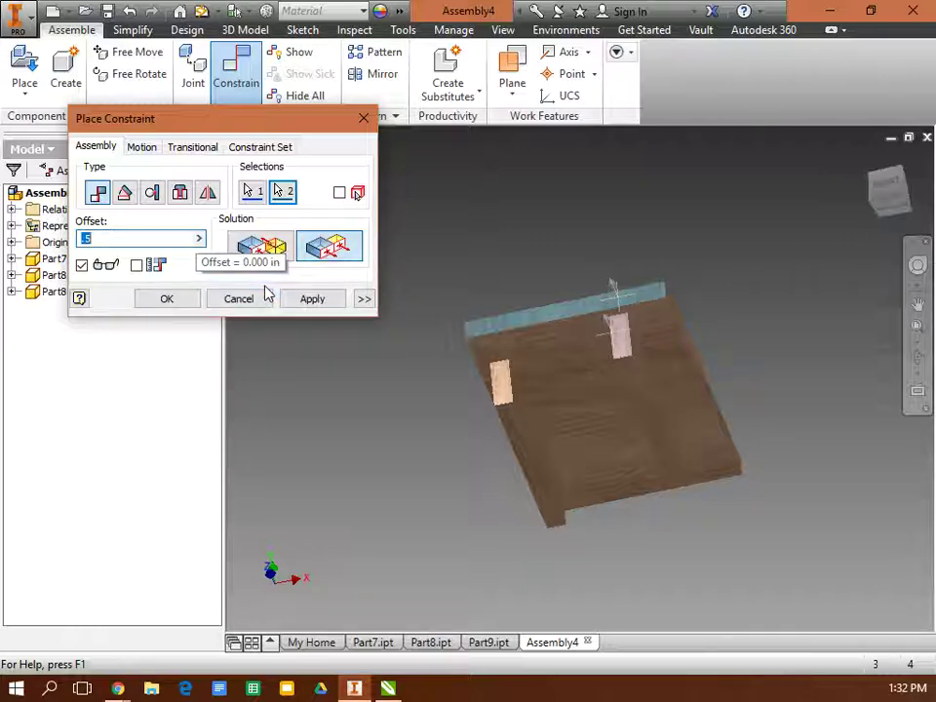
pyautogui.click(199, 238)
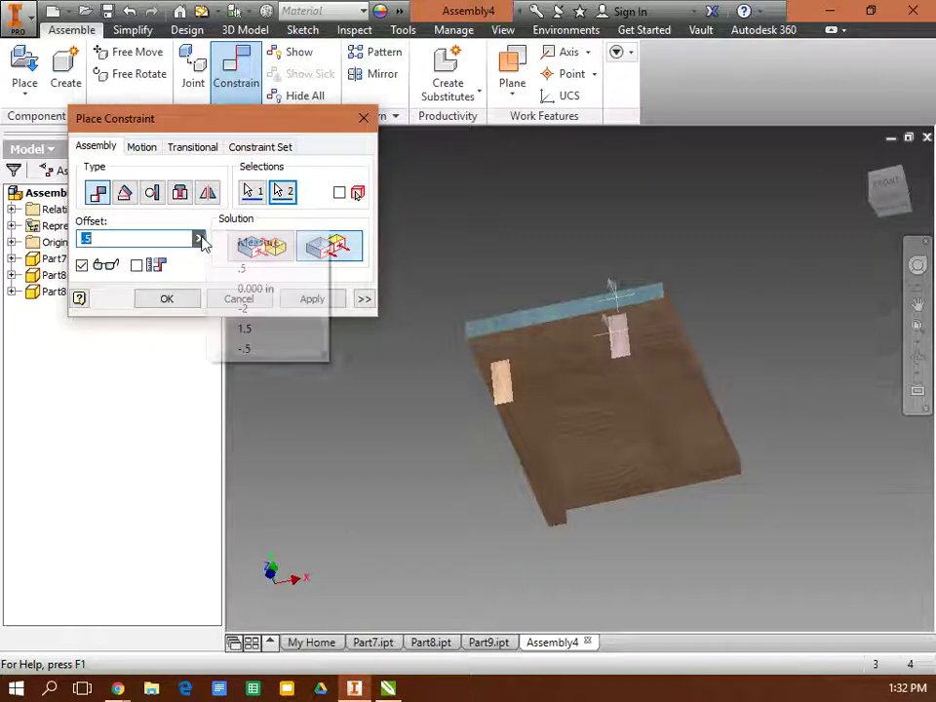
pyautogui.click(265, 310)
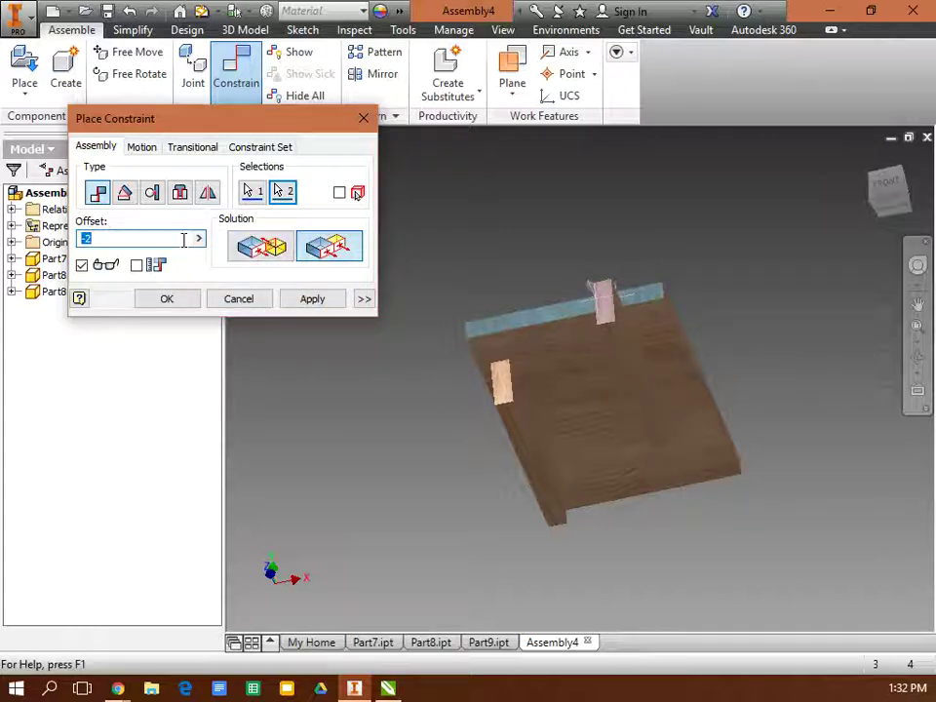
pyautogui.click(310, 300)
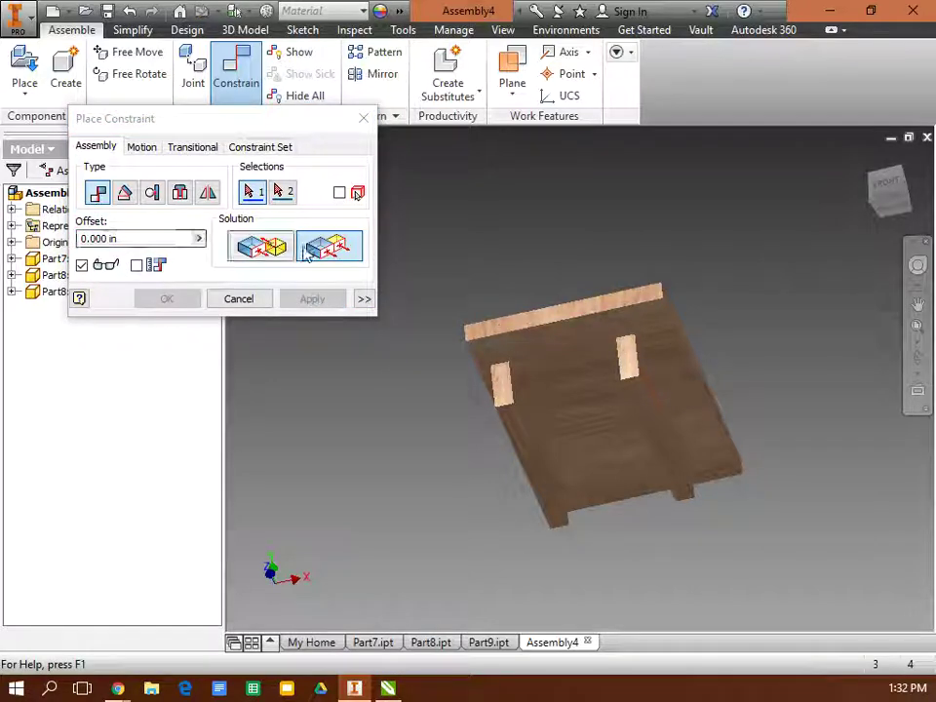
# Make the second block's end face flush with the board edge at offset .5.
pyautogui.press('F6')
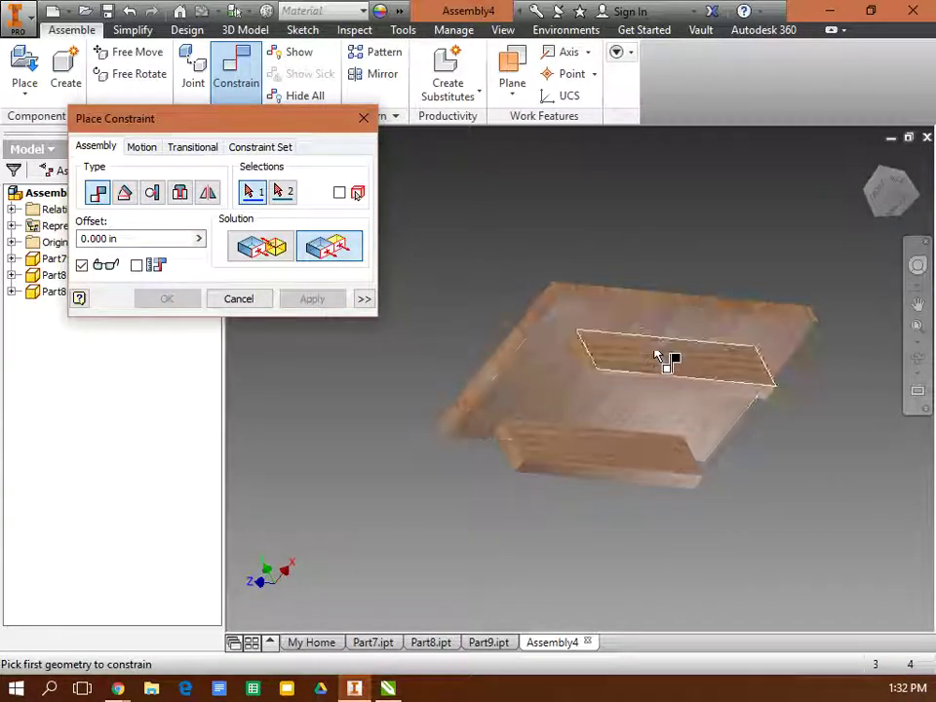
pyautogui.click(655, 363)
pyautogui.click(653, 309)
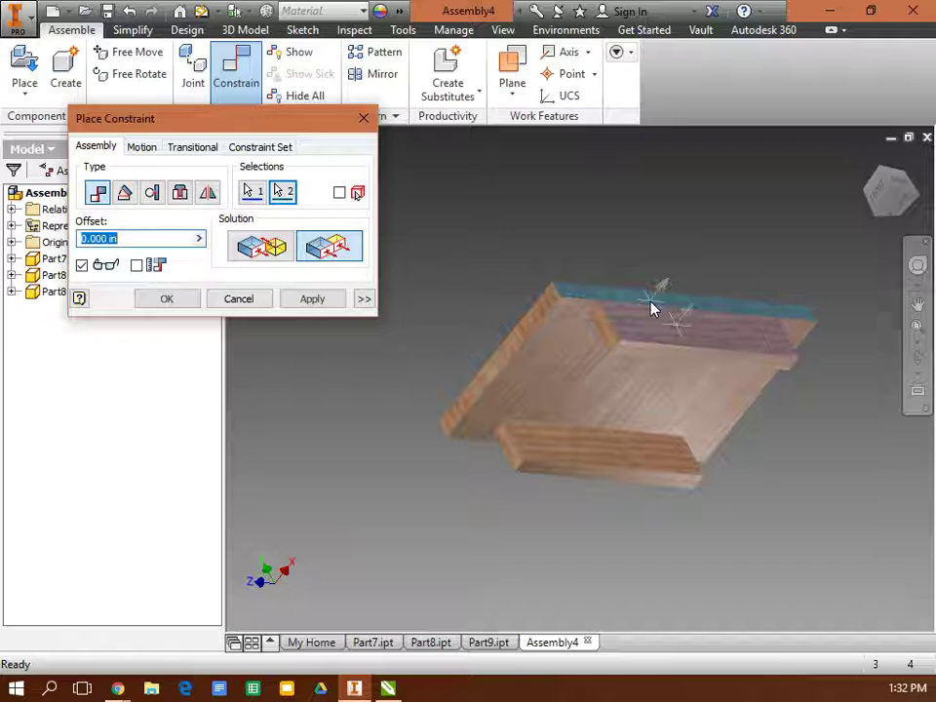
pyautogui.click(198, 239)
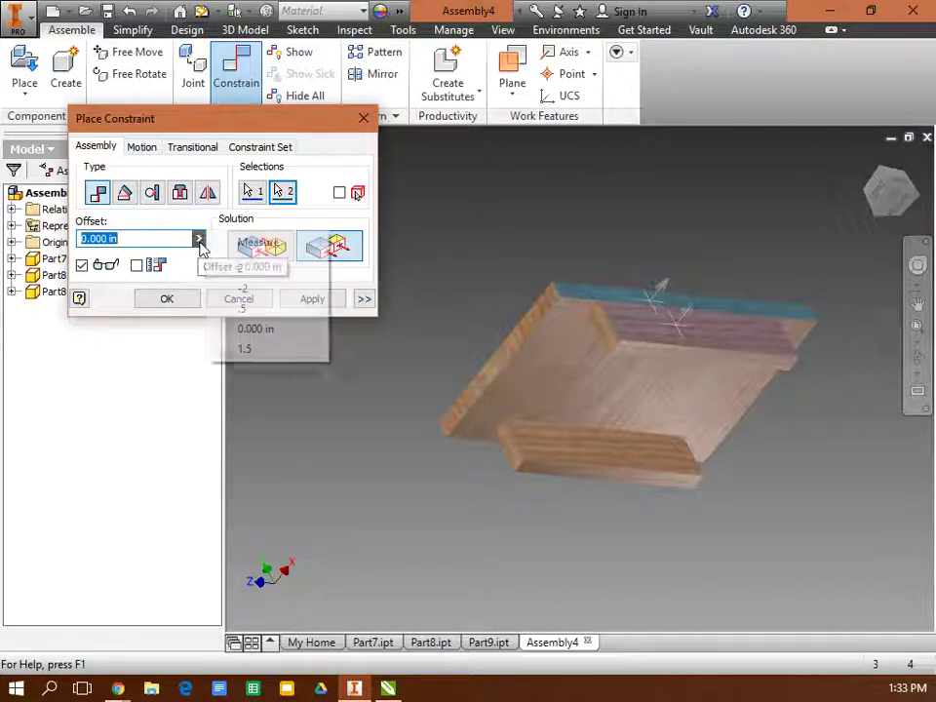
pyautogui.click(243, 307)
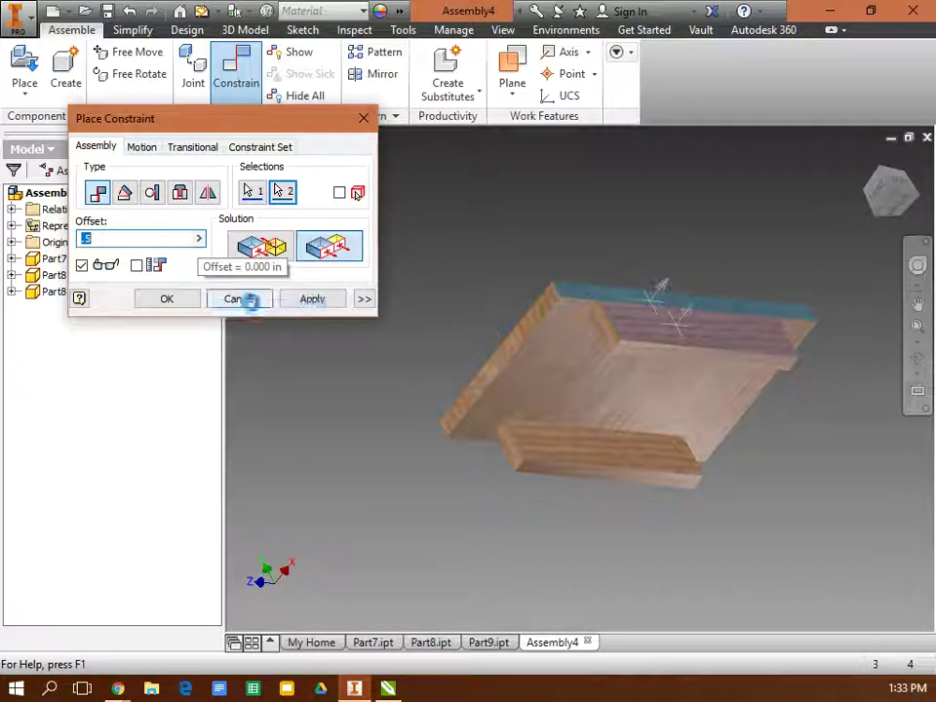
pyautogui.click(317, 300)
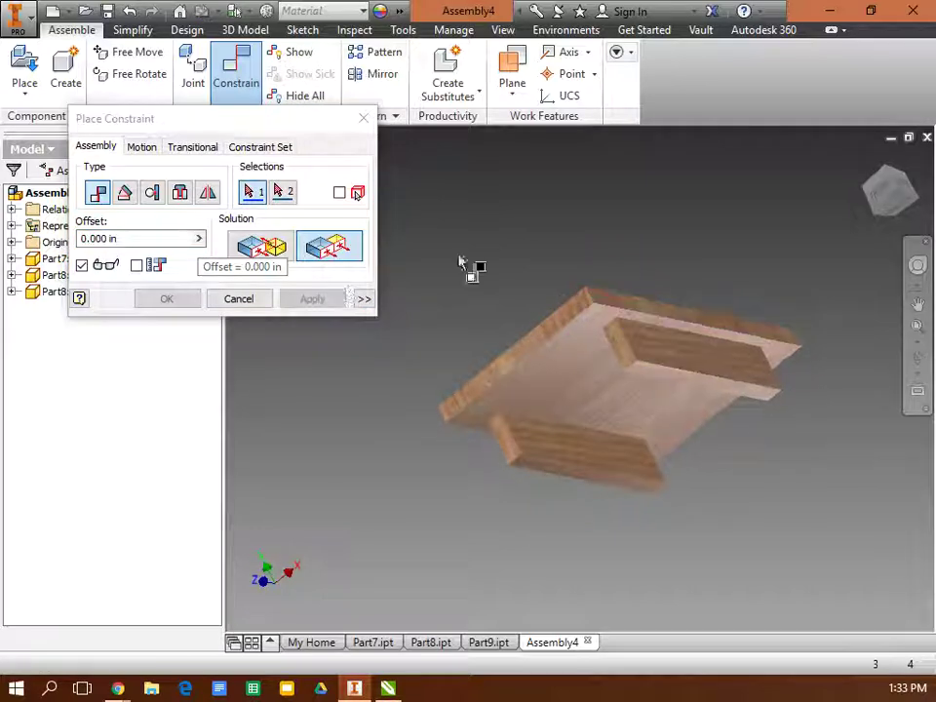
# Close Place Constraint and drag both Part8 blocks into place under the top.
pyautogui.click(363, 117)
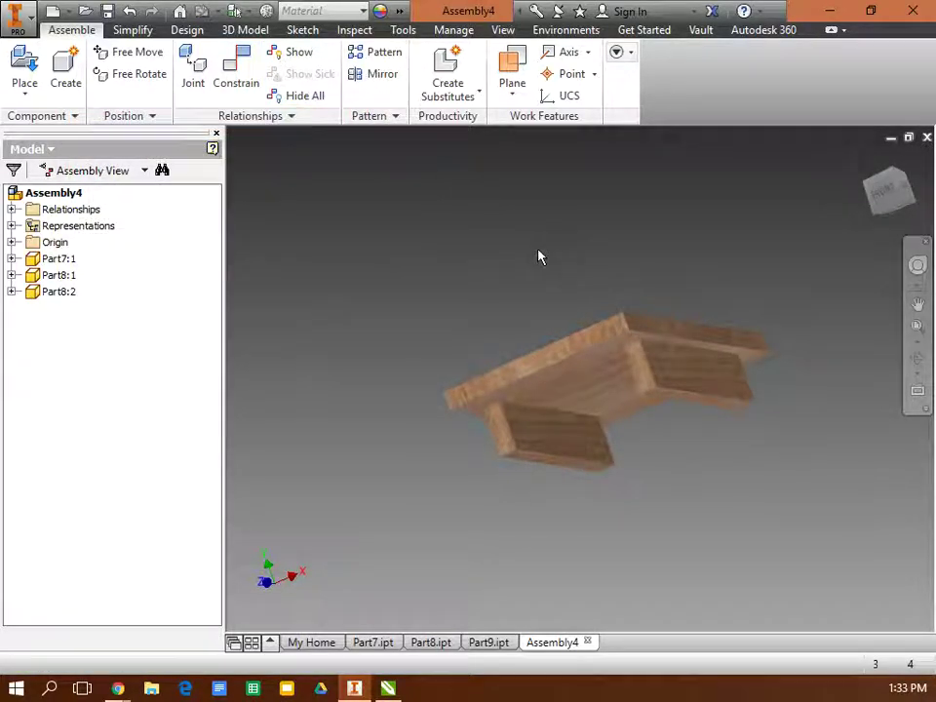
pyautogui.moveTo(551, 446); pyautogui.dragTo(486, 426)
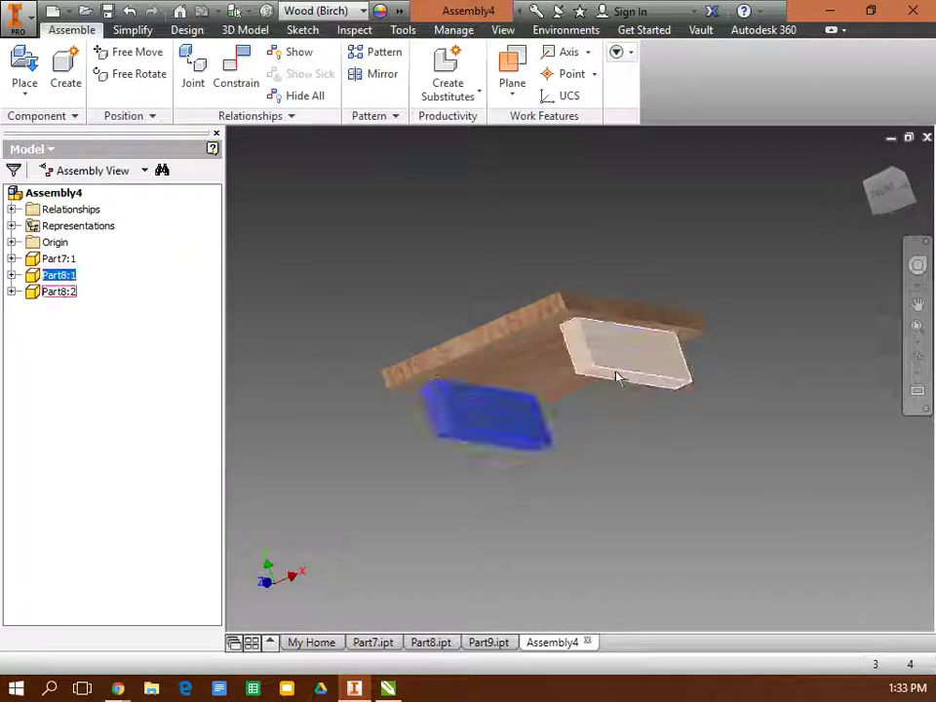
pyautogui.click(666, 381)
pyautogui.moveTo(665, 381); pyautogui.dragTo(672, 485)
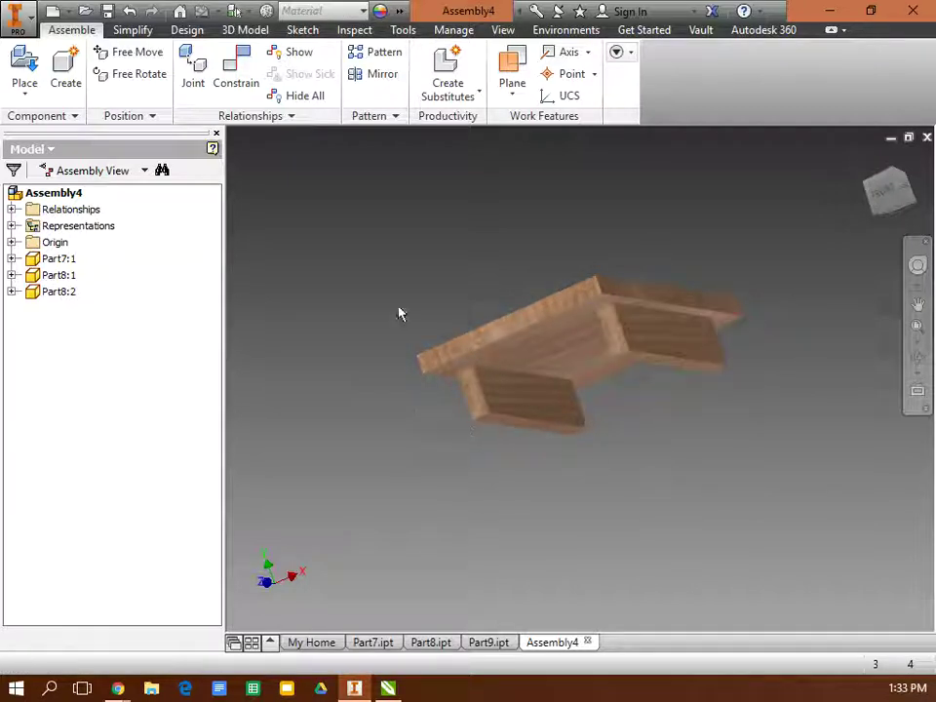
# Place two copies of the arched Part9 panel into the assembly.
pyautogui.click(24, 70)
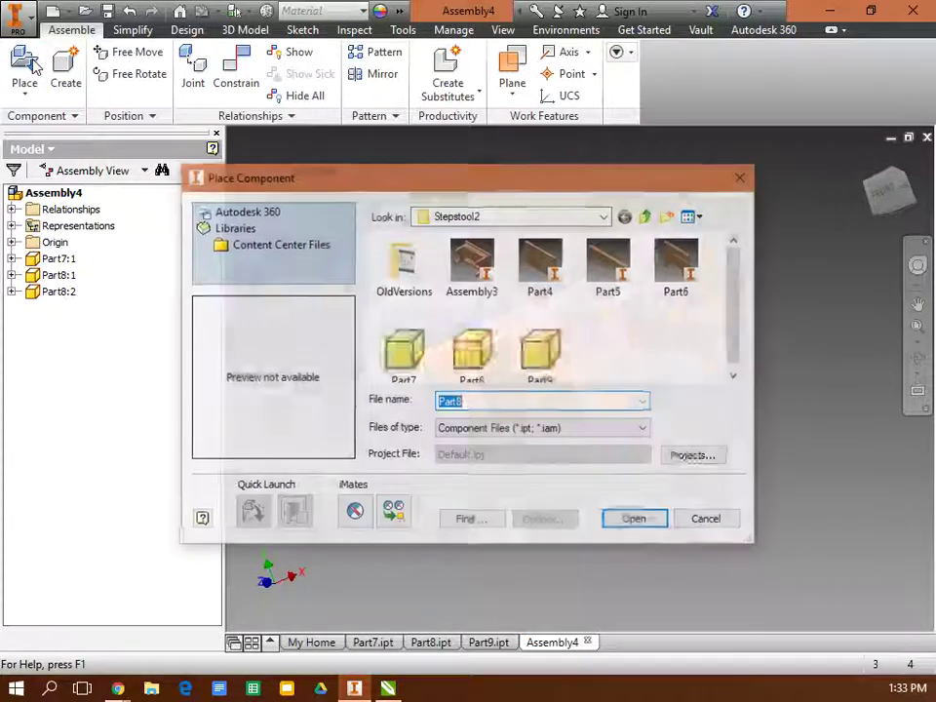
pyautogui.click(537, 353)
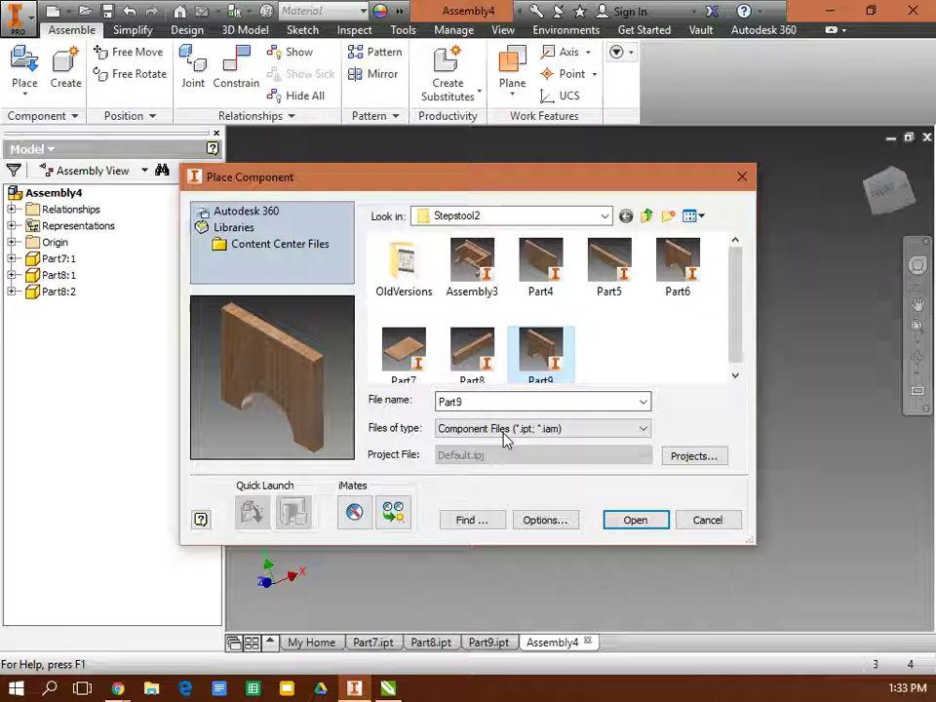
pyautogui.click(633, 521)
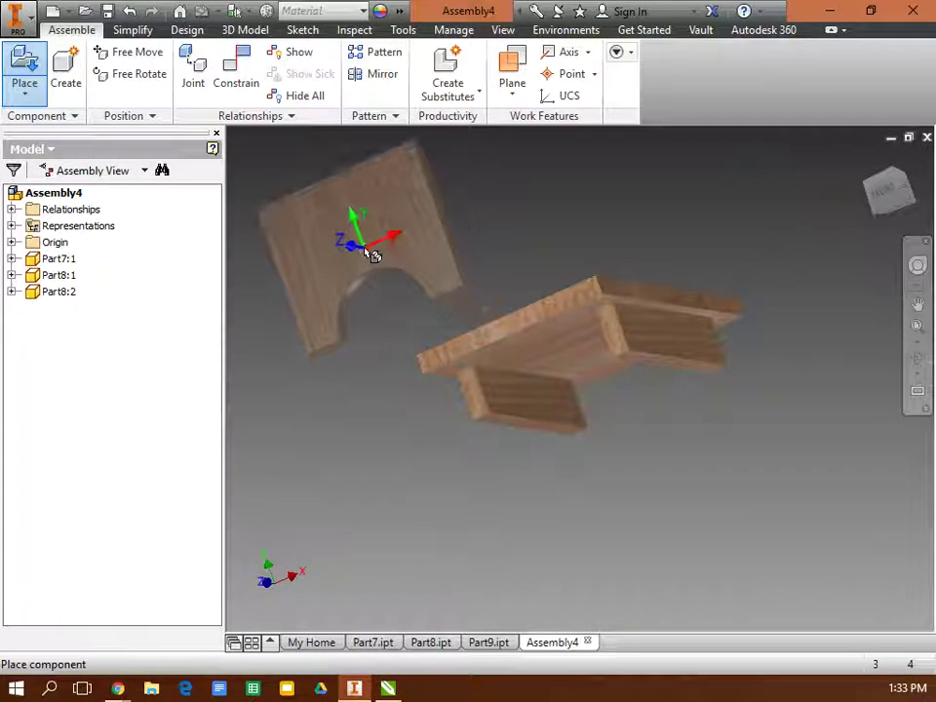
pyautogui.click(367, 254)
pyautogui.click(846, 539)
pyautogui.rightClick(781, 527)
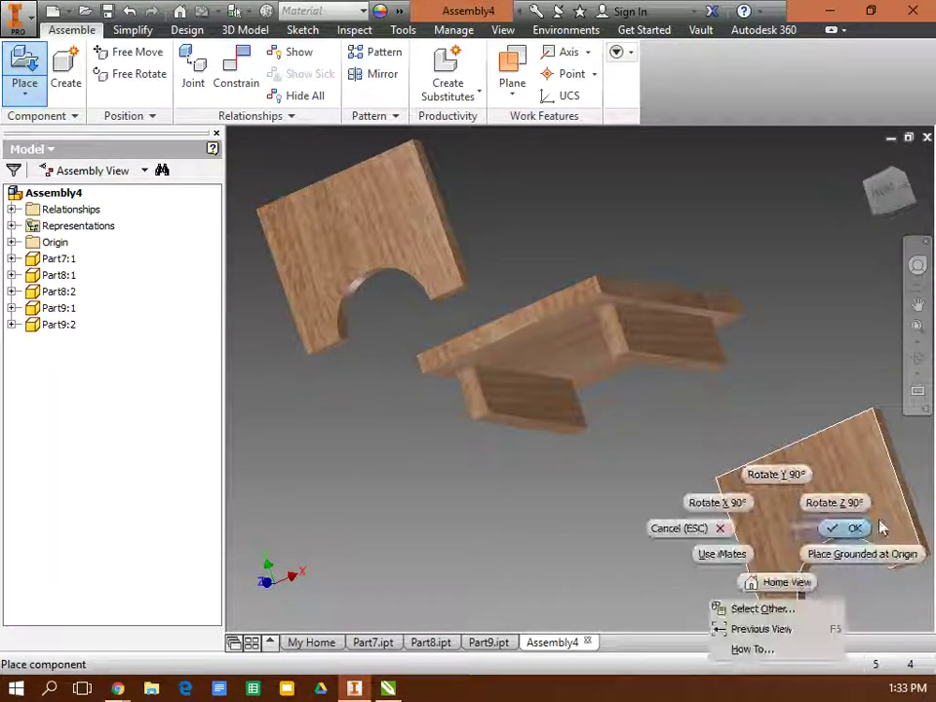
pyautogui.click(855, 529)
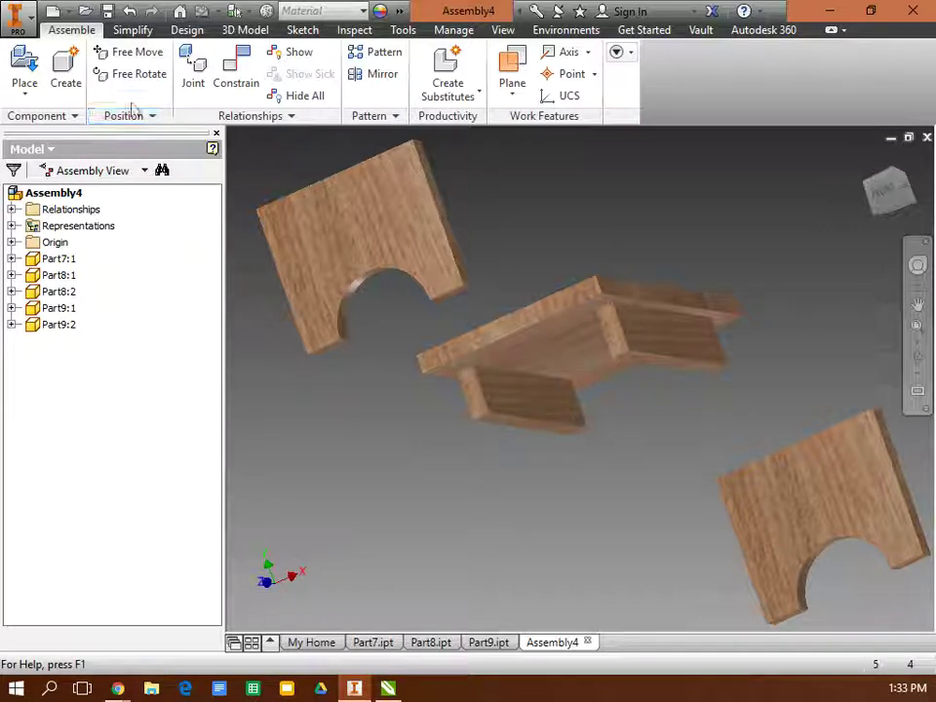
# Mate an arched panel face against the block's face.
pyautogui.click(244, 74)
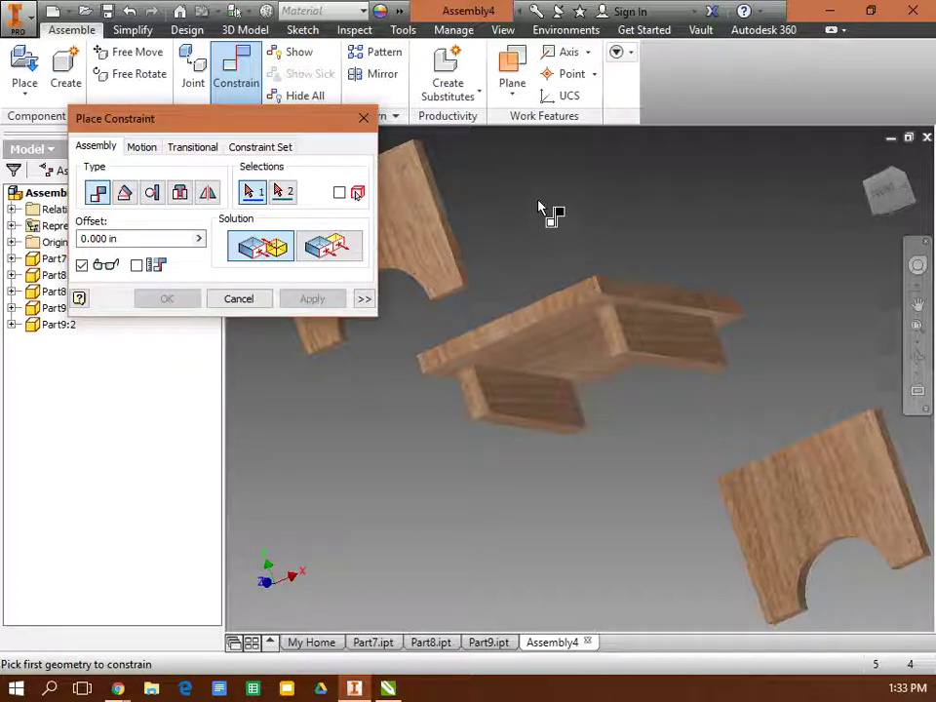
pyautogui.keyDown('shift'); pyautogui.moveTo(547, 211); pyautogui.dragTo(529, 373, button='middle'); pyautogui.keyUp('shift')
pyautogui.click(458, 288)
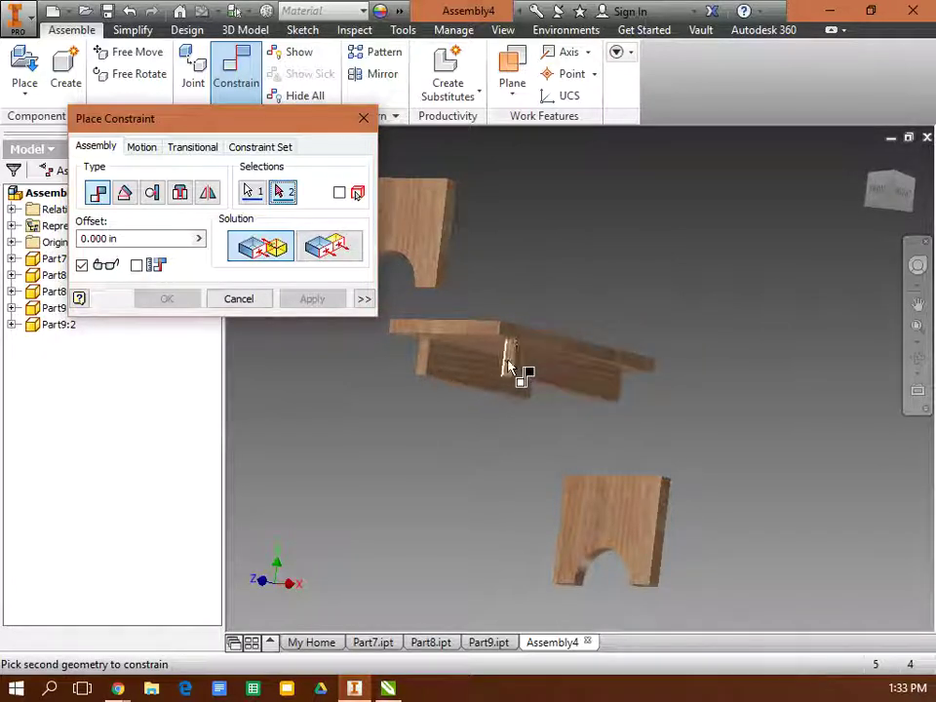
pyautogui.scroll(-5, 507, 369)
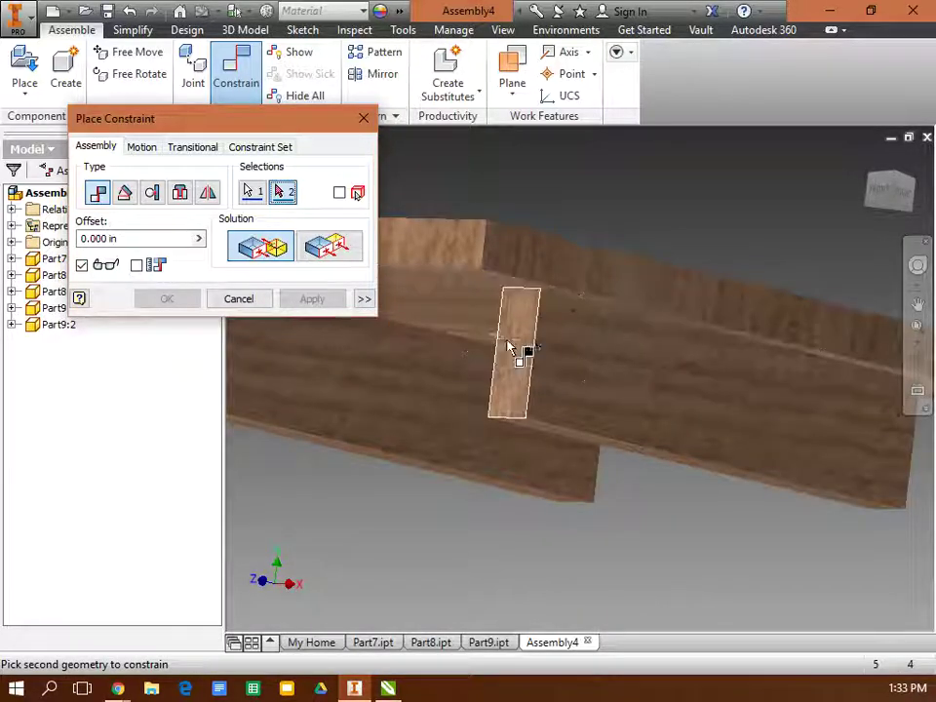
pyautogui.click(515, 346)
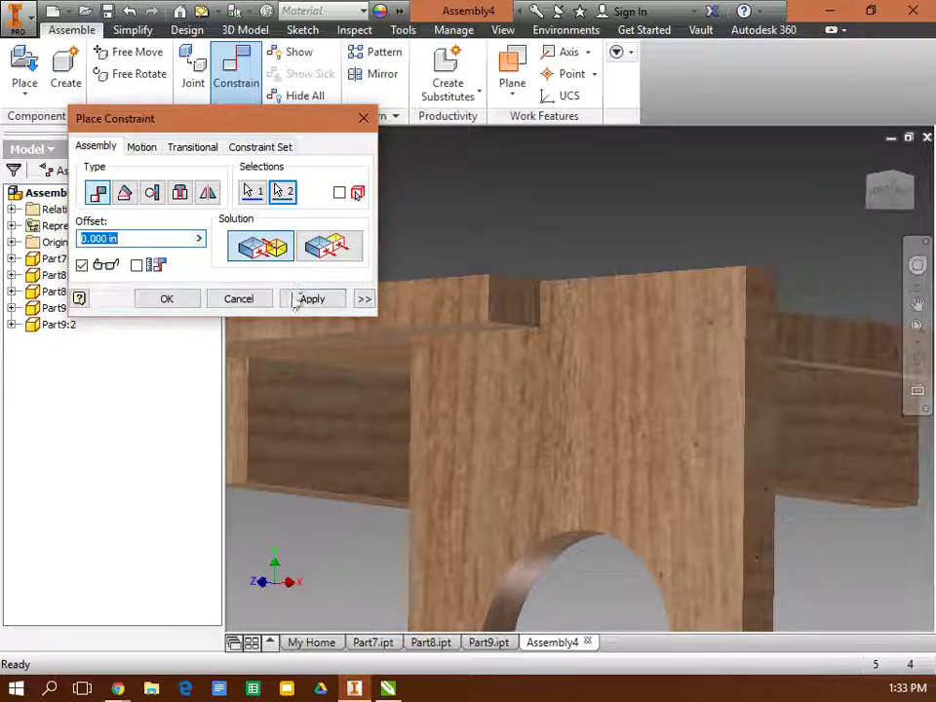
pyautogui.click(310, 299)
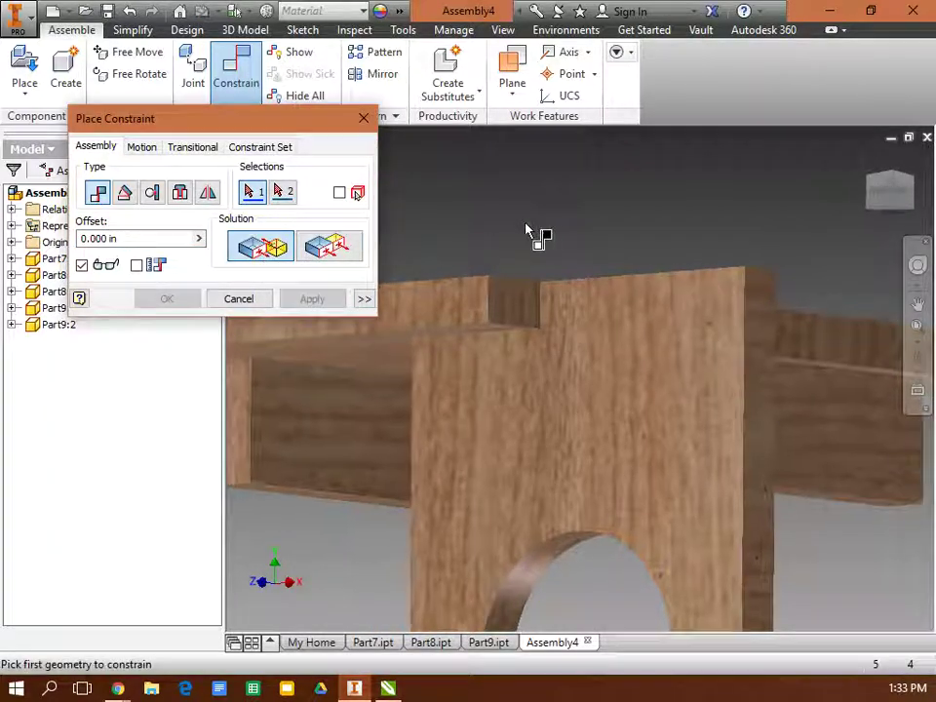
# Constrain the tabletop edge face to the matching face on the arched panel.
pyautogui.scroll(3, 585, 234)
pyautogui.click(629, 290)
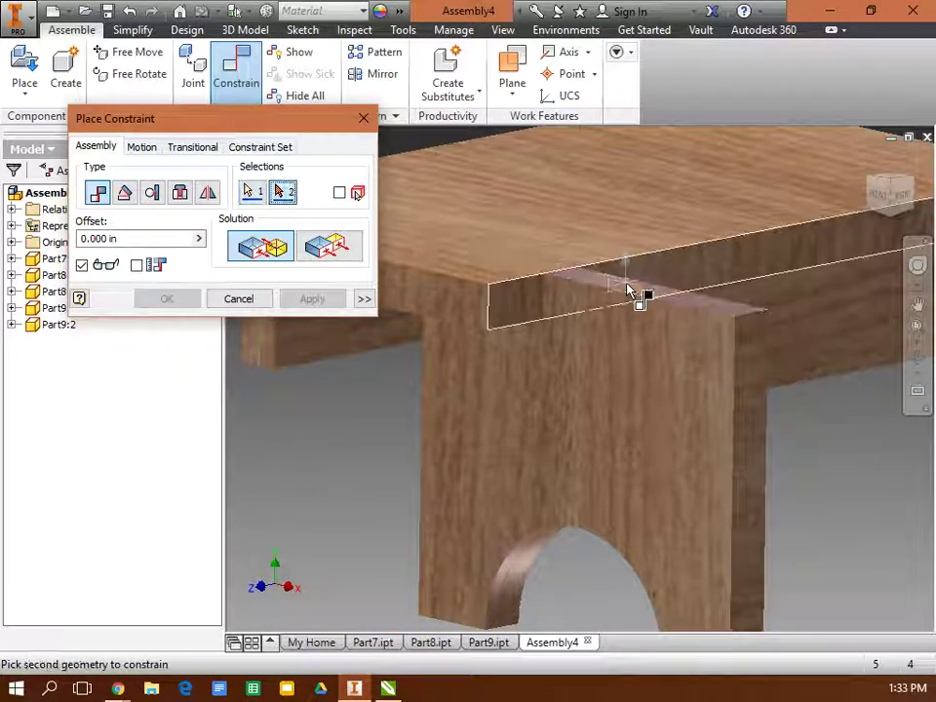
pyautogui.keyDown('shift'); pyautogui.moveTo(631, 292); pyautogui.dragTo(426, 411, button='middle'); pyautogui.keyUp('shift')
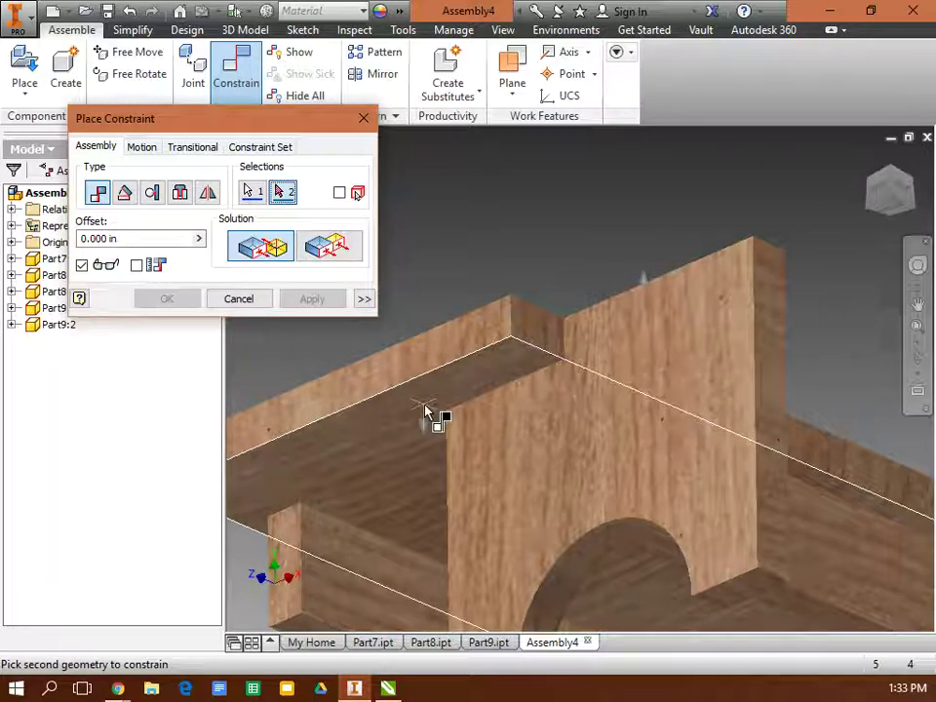
pyautogui.click(426, 411)
pyautogui.click(319, 302)
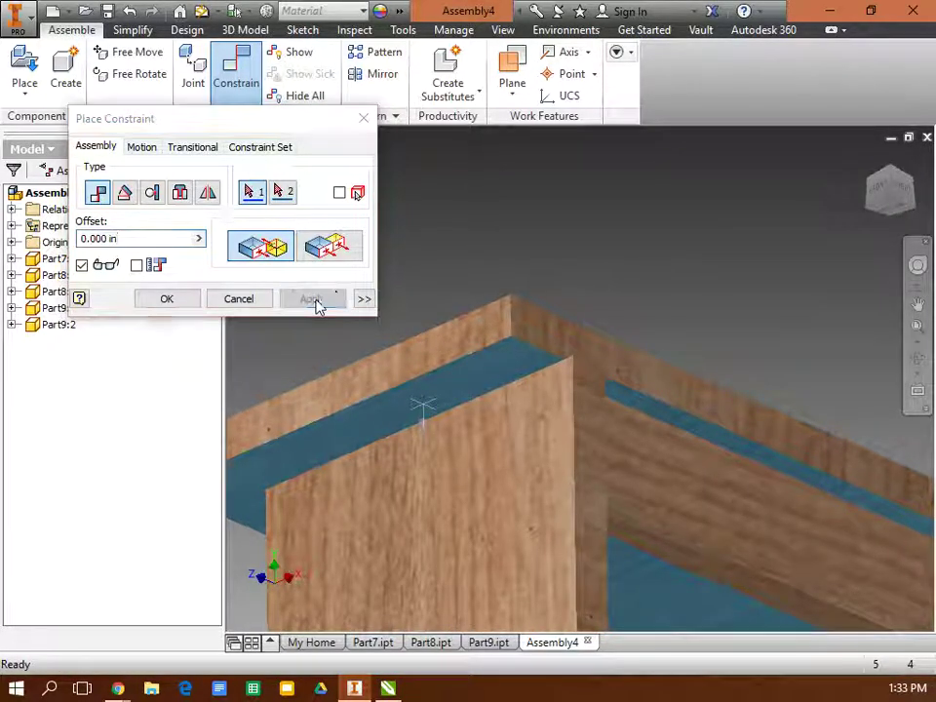
# Mate the vertical board face flat against the tabletop's underside.
pyautogui.scroll(2, 526, 356)
pyautogui.keyDown('shift'); pyautogui.moveTo(526, 356); pyautogui.dragTo(589, 419, button='middle'); pyautogui.keyUp('shift')
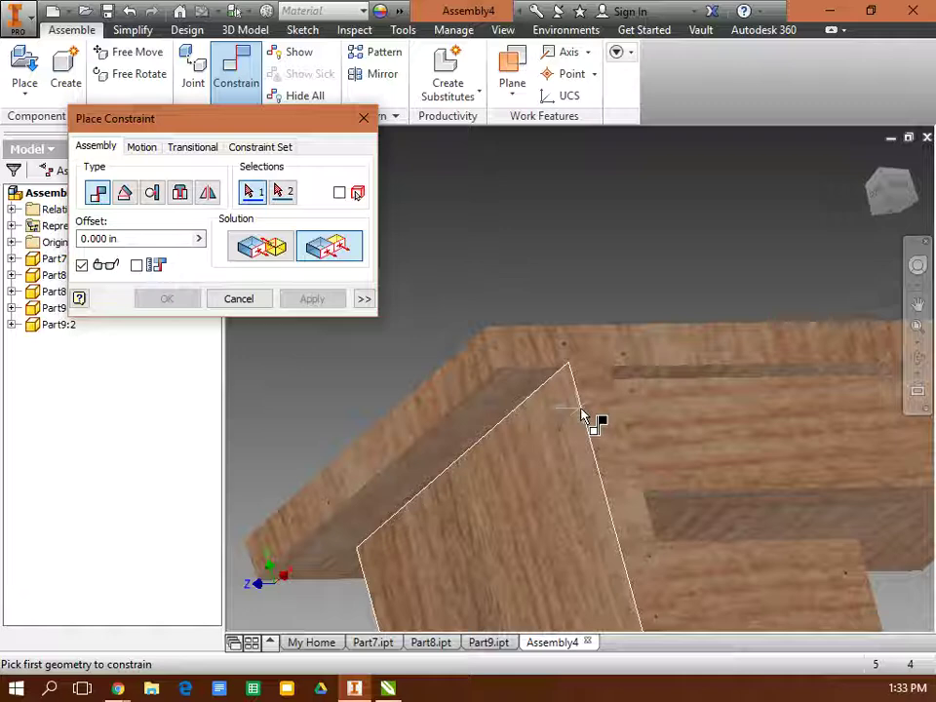
pyautogui.click(607, 429)
pyautogui.click(671, 413)
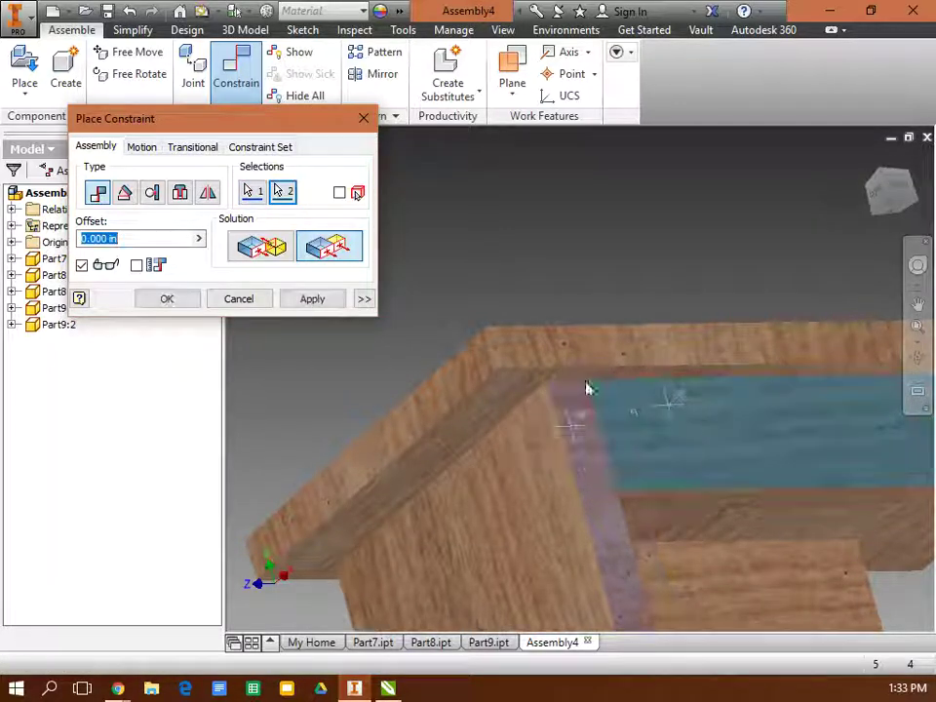
pyautogui.click(314, 299)
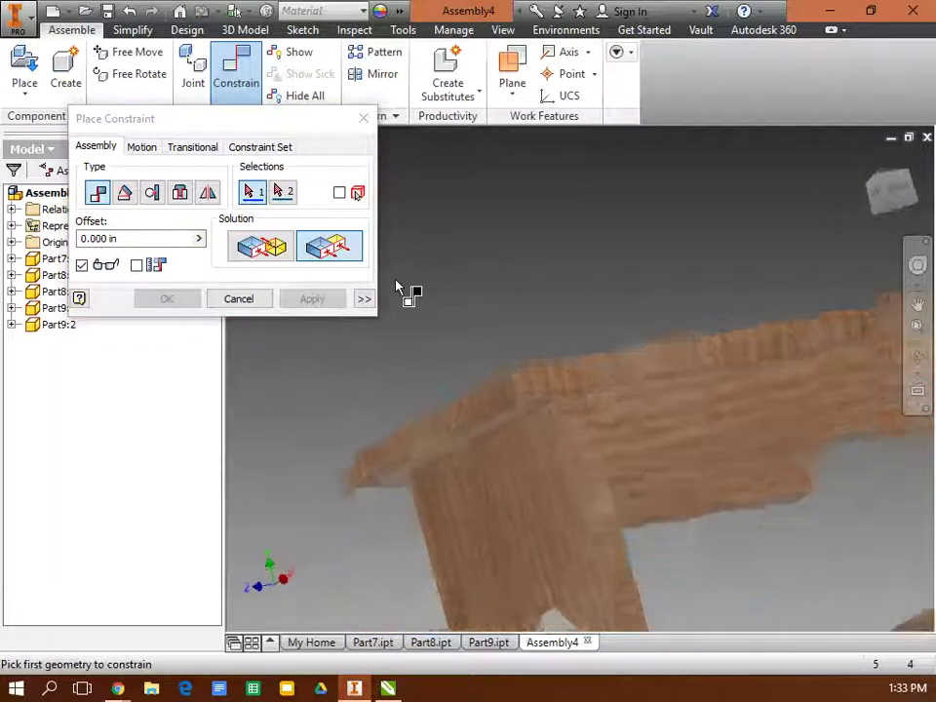
# Constrain the loose leg's edge to the tabletop face.
pyautogui.keyDown('shift'); pyautogui.moveTo(395, 277); pyautogui.dragTo(380, 231, button='middle'); pyautogui.keyUp('shift')
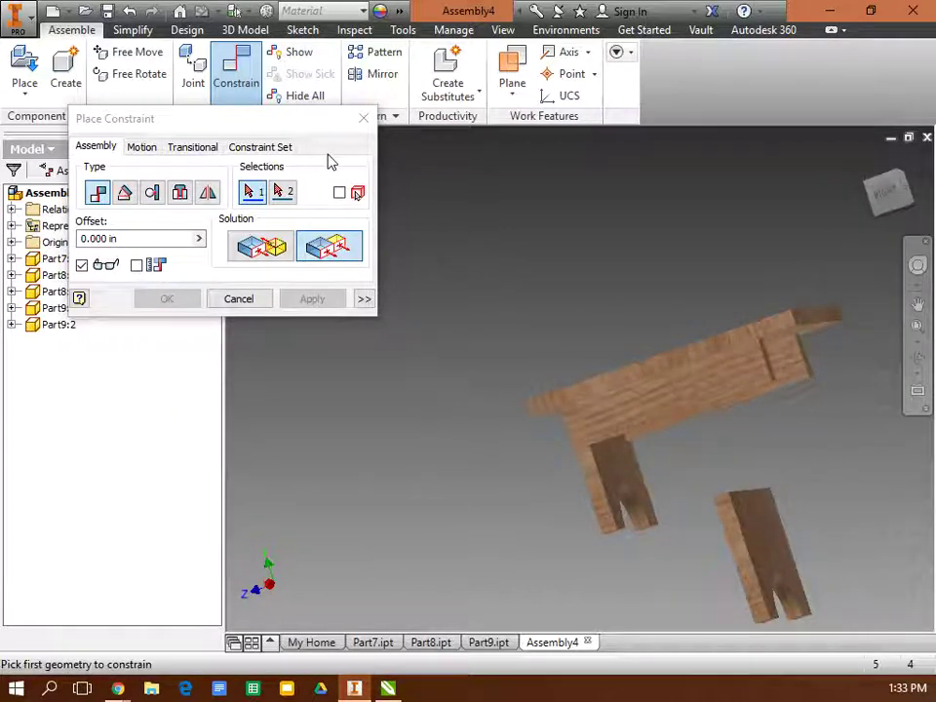
pyautogui.keyDown('shift'); pyautogui.moveTo(470, 293); pyautogui.dragTo(662, 481, button='middle'); pyautogui.keyUp('shift')
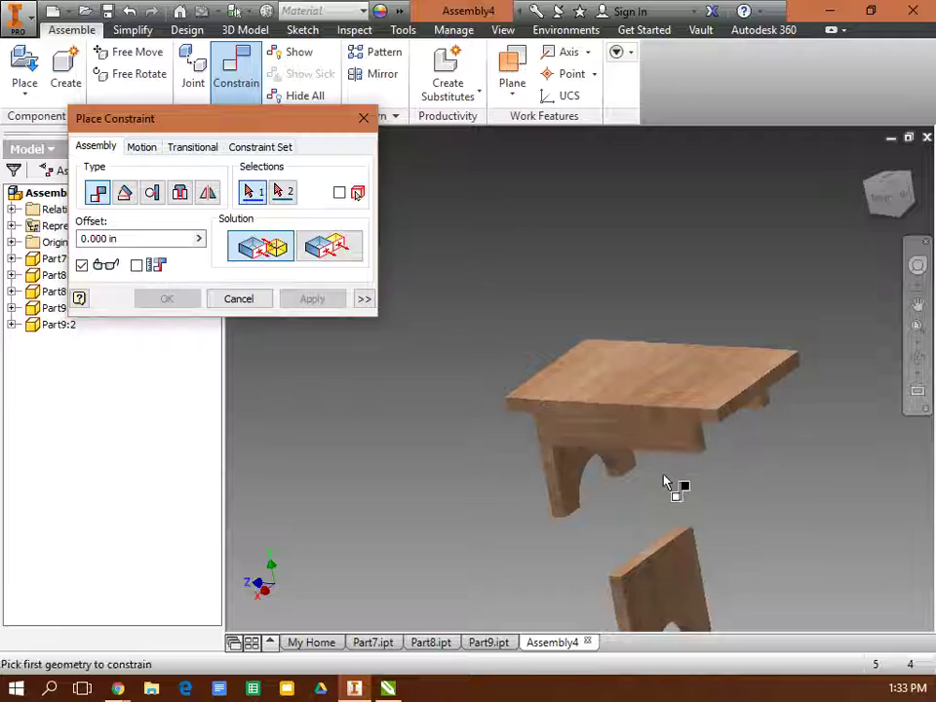
pyautogui.click(664, 550)
pyautogui.keyDown('shift'); pyautogui.moveTo(664, 549); pyautogui.dragTo(668, 351, button='middle'); pyautogui.keyUp('shift')
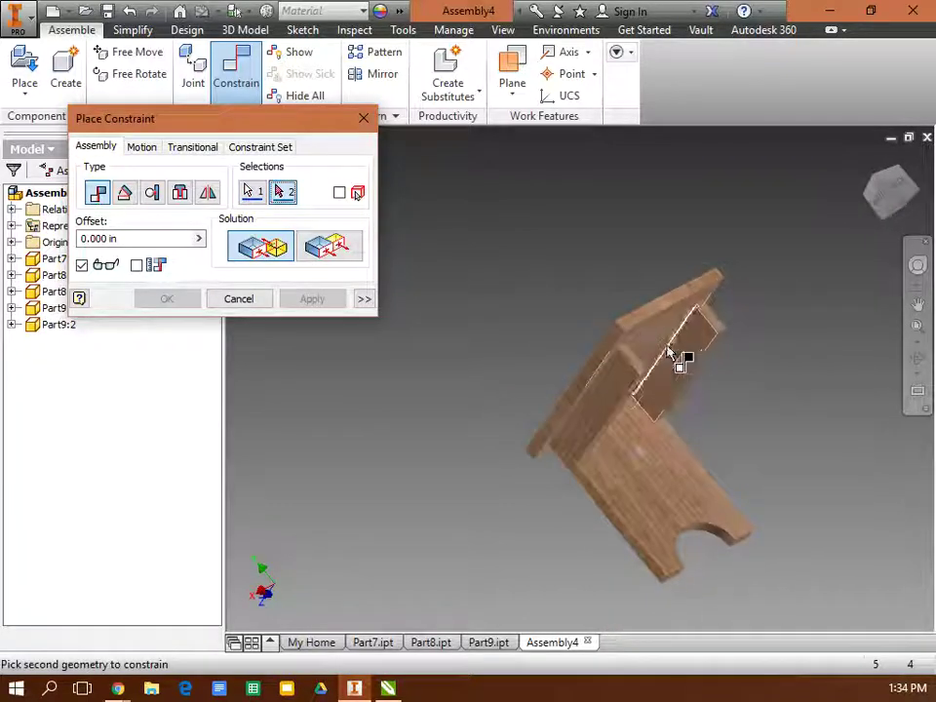
pyautogui.click(669, 353)
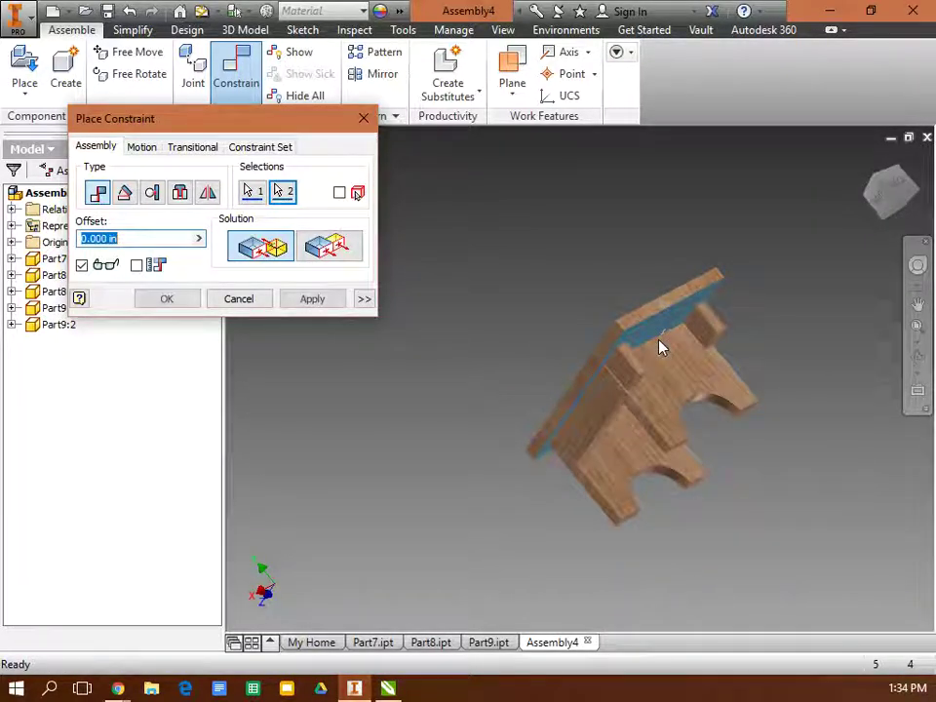
pyautogui.click(312, 304)
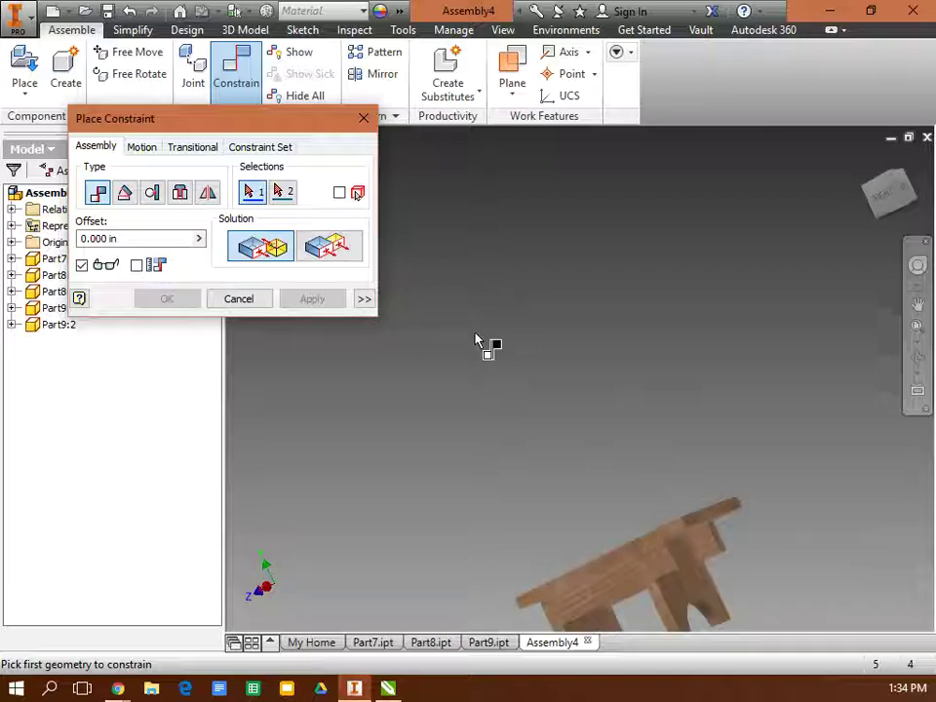
# Mate another pair of faces on the stool's underside.
pyautogui.moveTo(475, 339); pyautogui.dragTo(532, 263, button='middle')
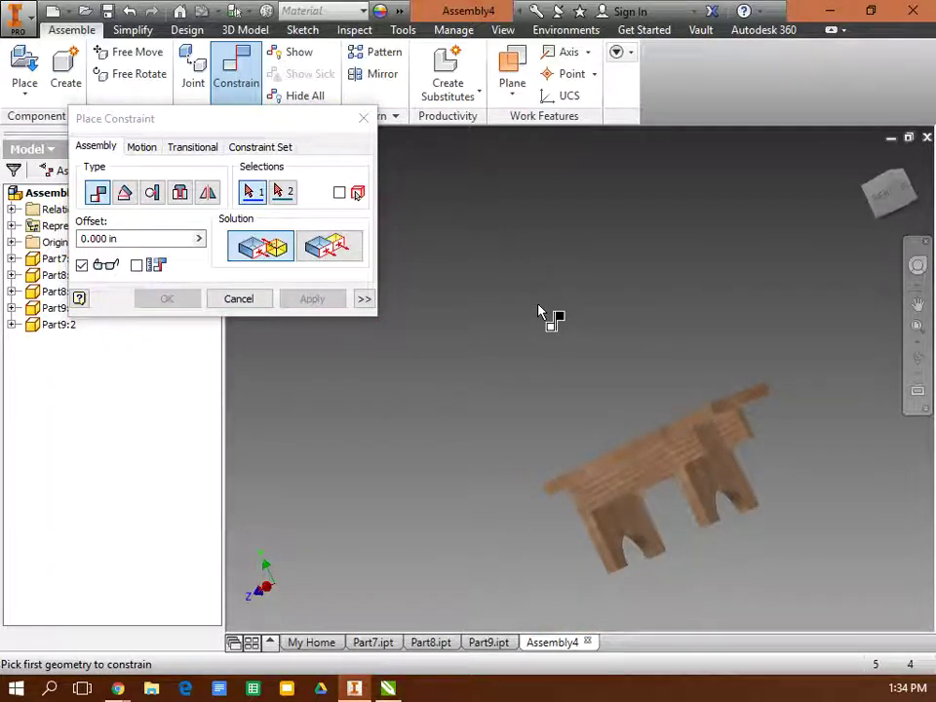
pyautogui.keyDown('shift'); pyautogui.moveTo(543, 312); pyautogui.dragTo(692, 429, button='middle'); pyautogui.keyUp('shift')
pyautogui.click(604, 531)
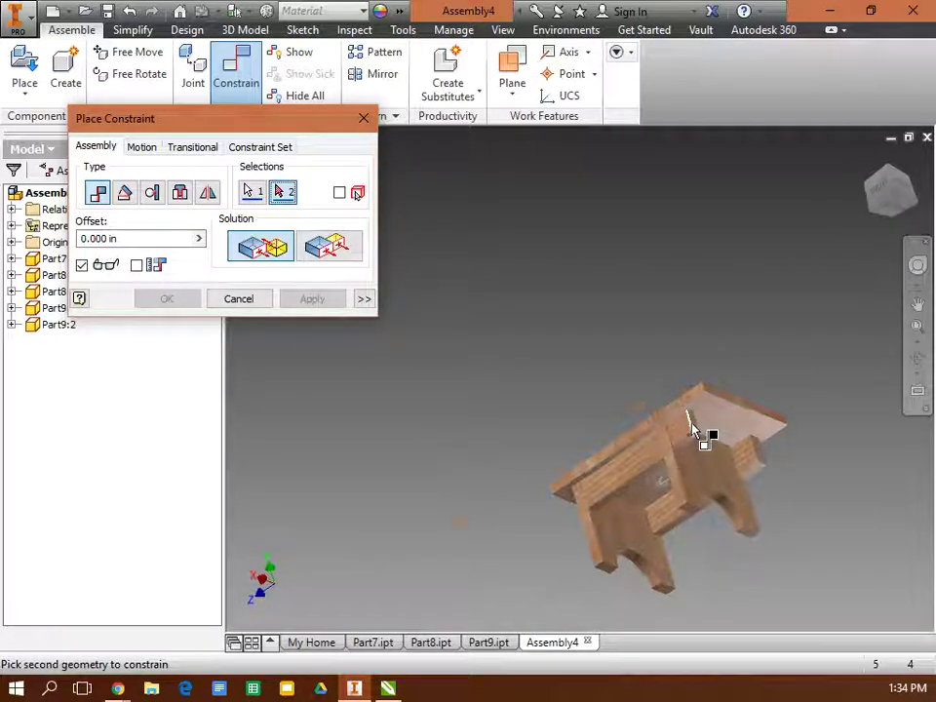
pyautogui.scroll(-3, 693, 428)
pyautogui.click(701, 445)
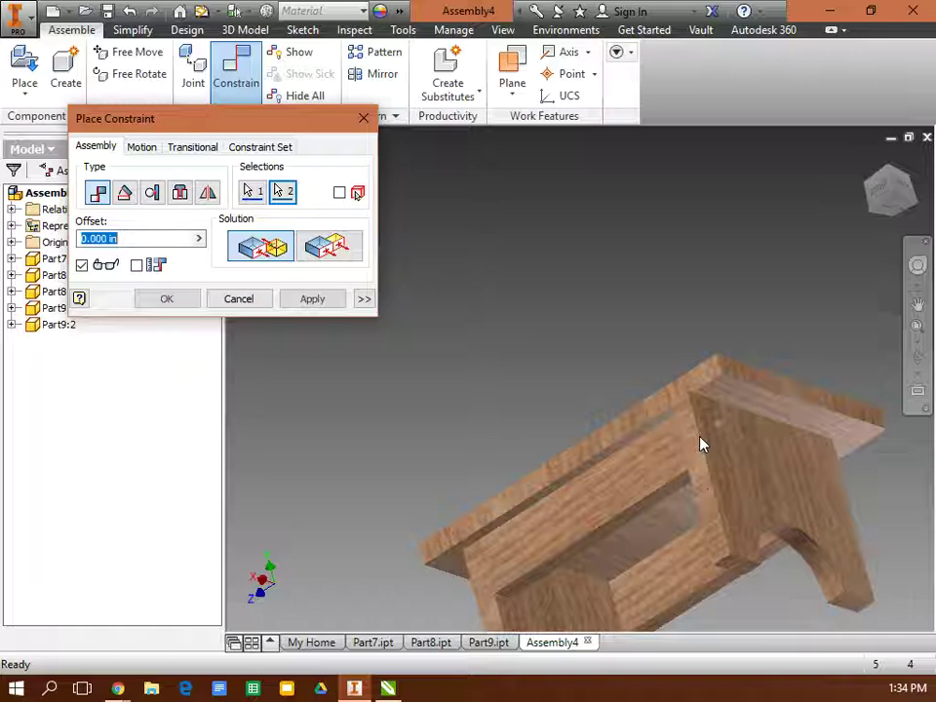
pyautogui.click(312, 299)
# Make the side rail face flush with its matching face, then return to Home view.
pyautogui.click(327, 251)
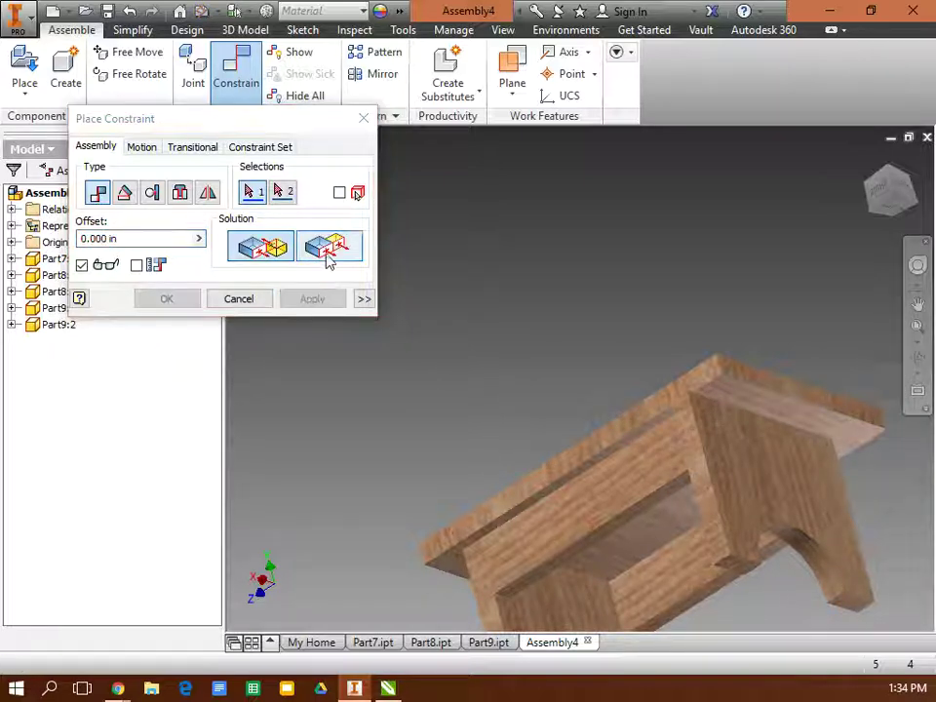
pyautogui.click(692, 440)
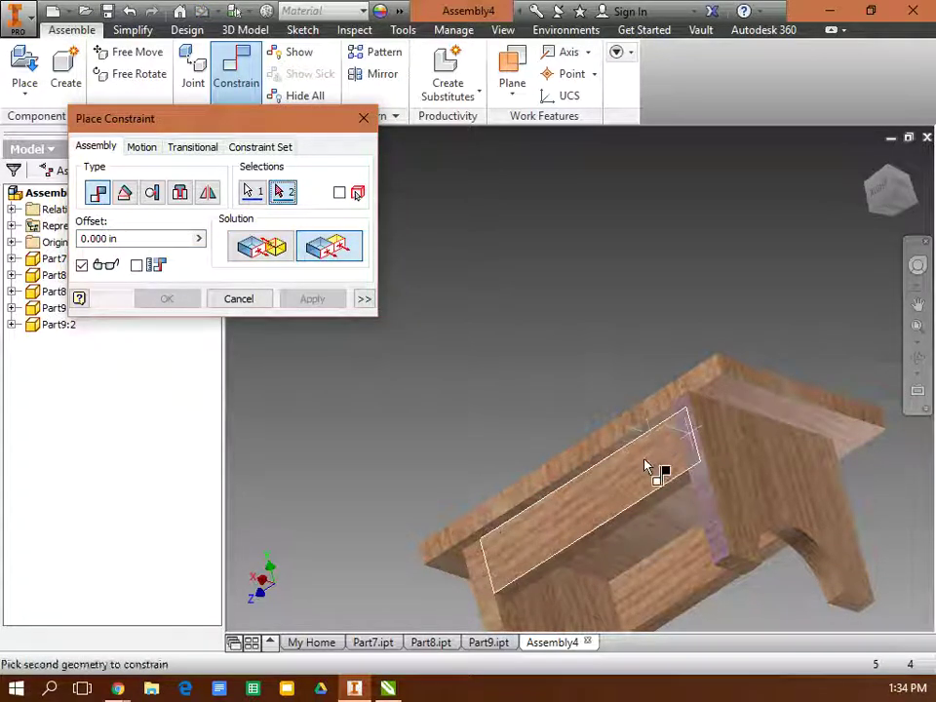
pyautogui.click(651, 467)
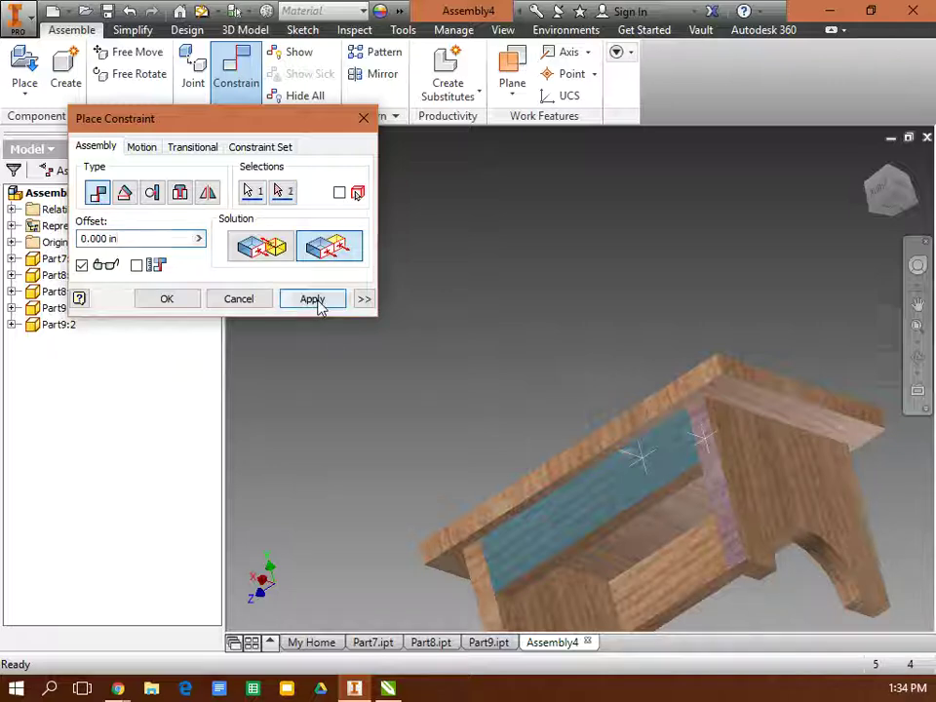
pyautogui.click(318, 302)
pyautogui.click(364, 119)
pyautogui.keyDown('shift'); pyautogui.moveTo(411, 174); pyautogui.dragTo(888, 177, button='middle'); pyautogui.keyUp('shift')
pyautogui.click(868, 161)
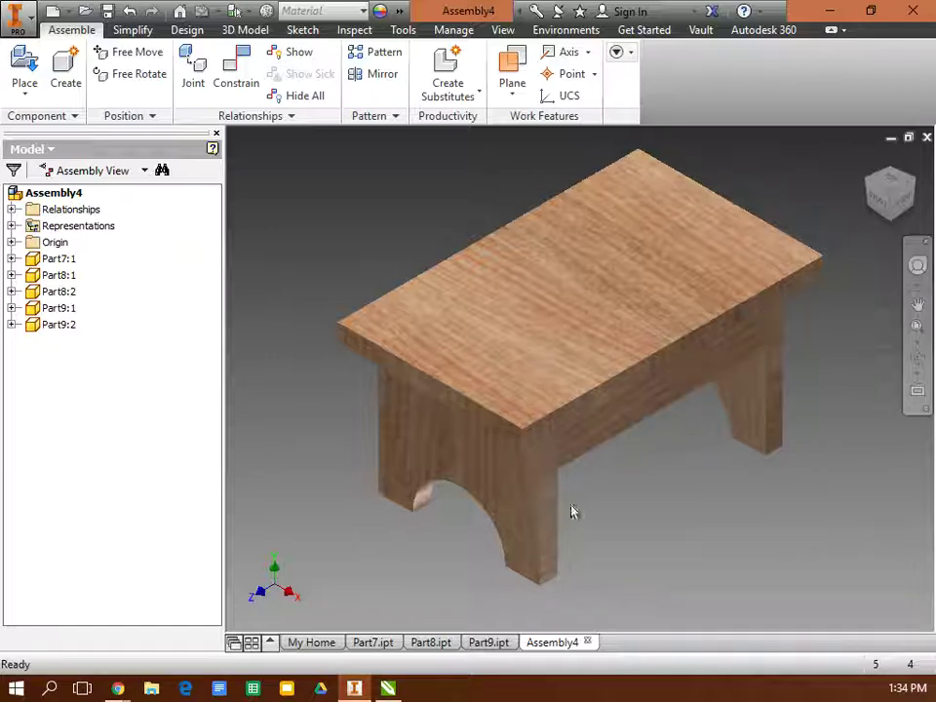
# Drag the front and back legs to confirm they stay attached.
pyautogui.moveTo(543, 497); pyautogui.dragTo(514, 484)
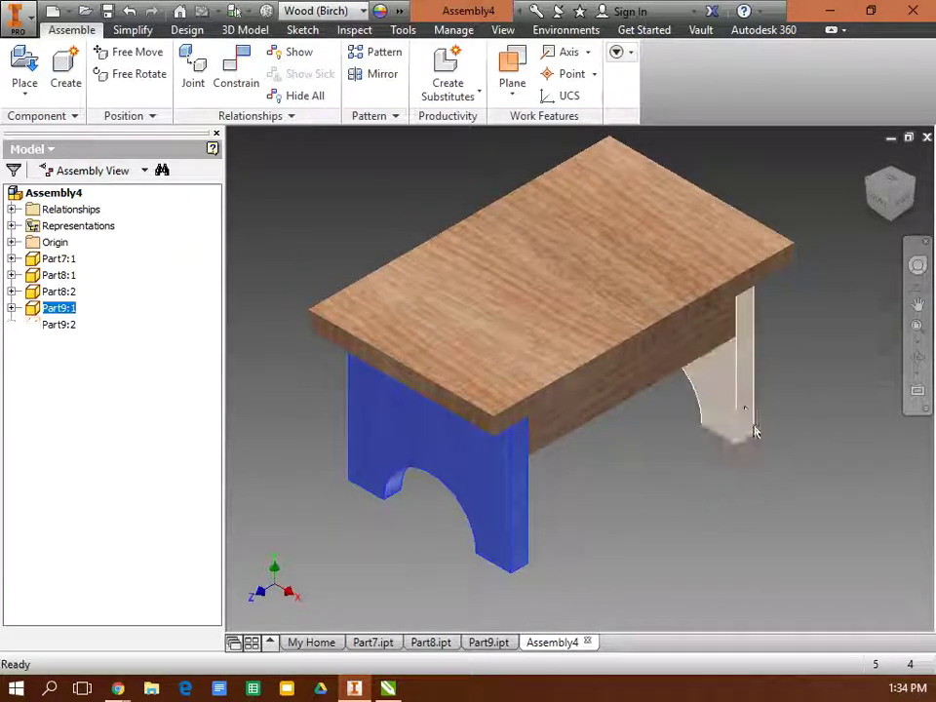
pyautogui.moveTo(755, 432); pyautogui.dragTo(795, 438)
pyautogui.click(701, 534)
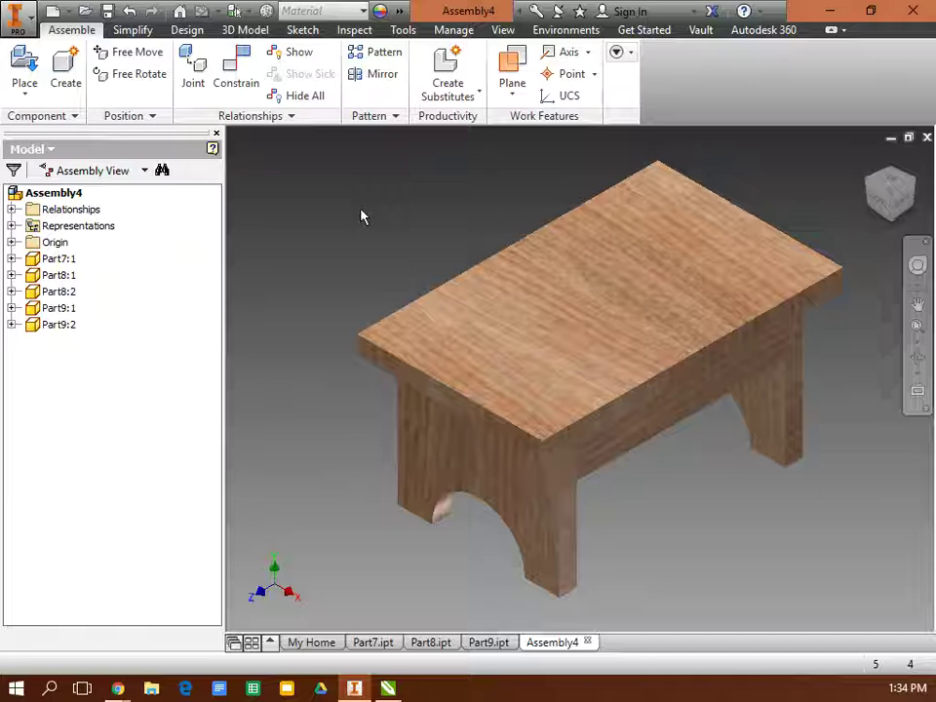
# Save the assembly as Assembly4.iam, dismissing the project location warning.
pyautogui.click(17, 16)
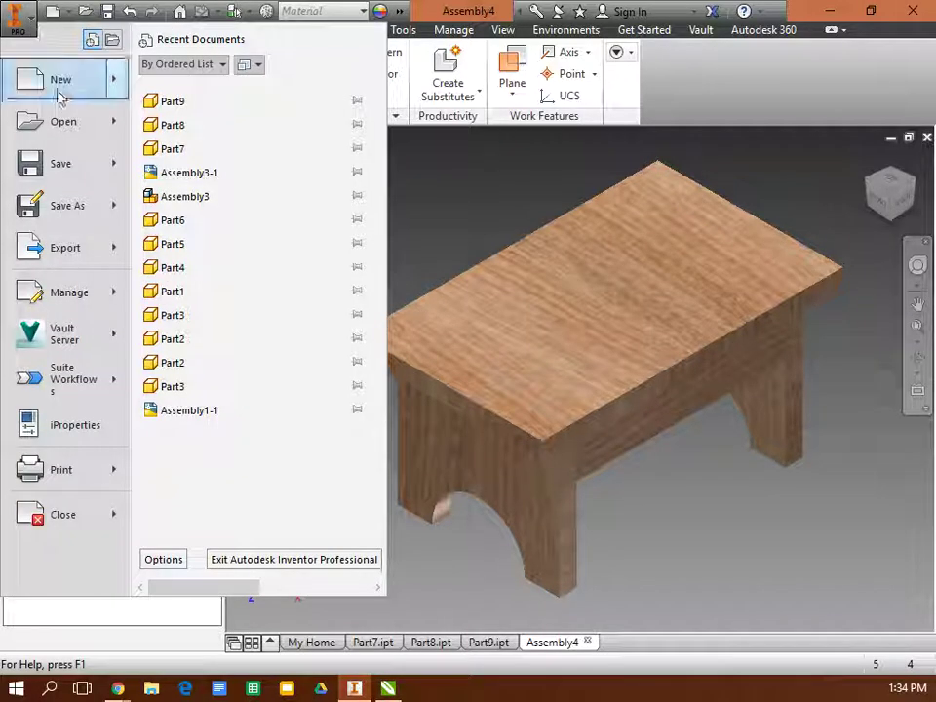
pyautogui.click(68, 206)
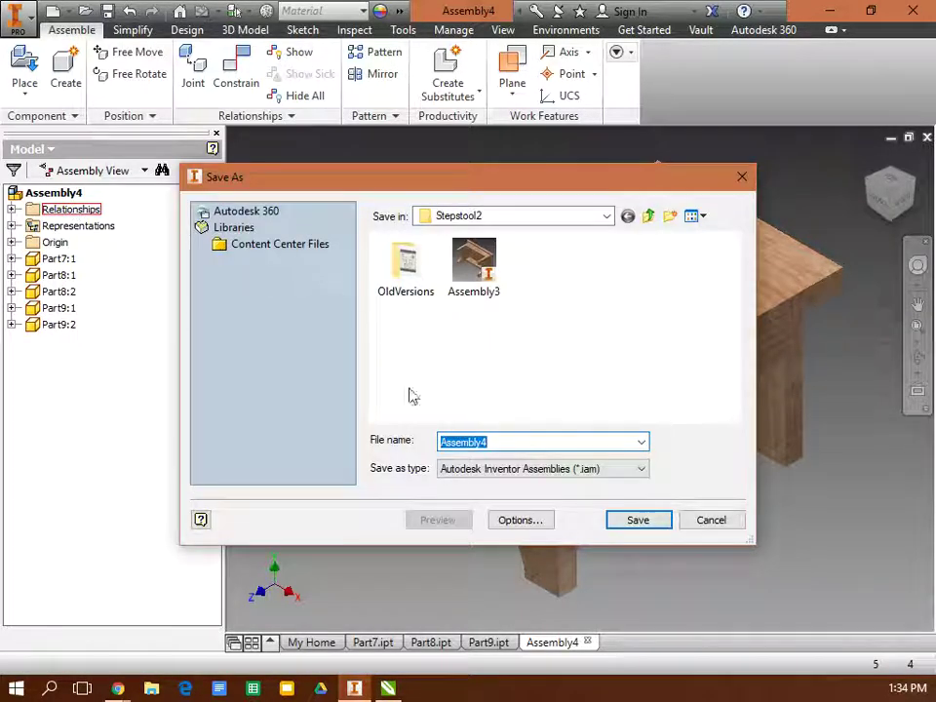
pyautogui.click(639, 522)
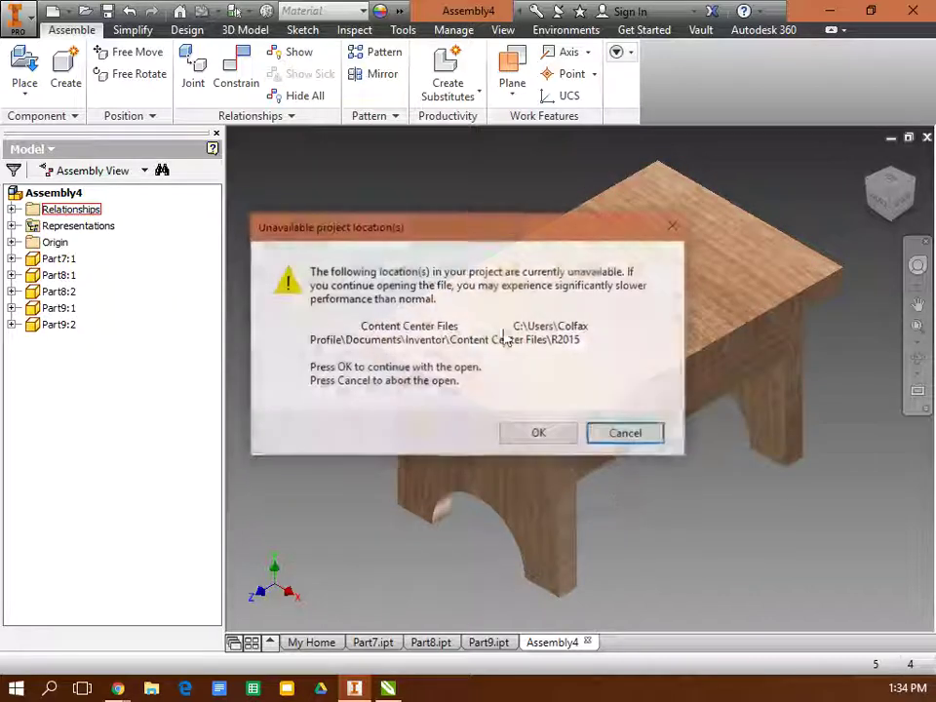
pyautogui.click(568, 436)
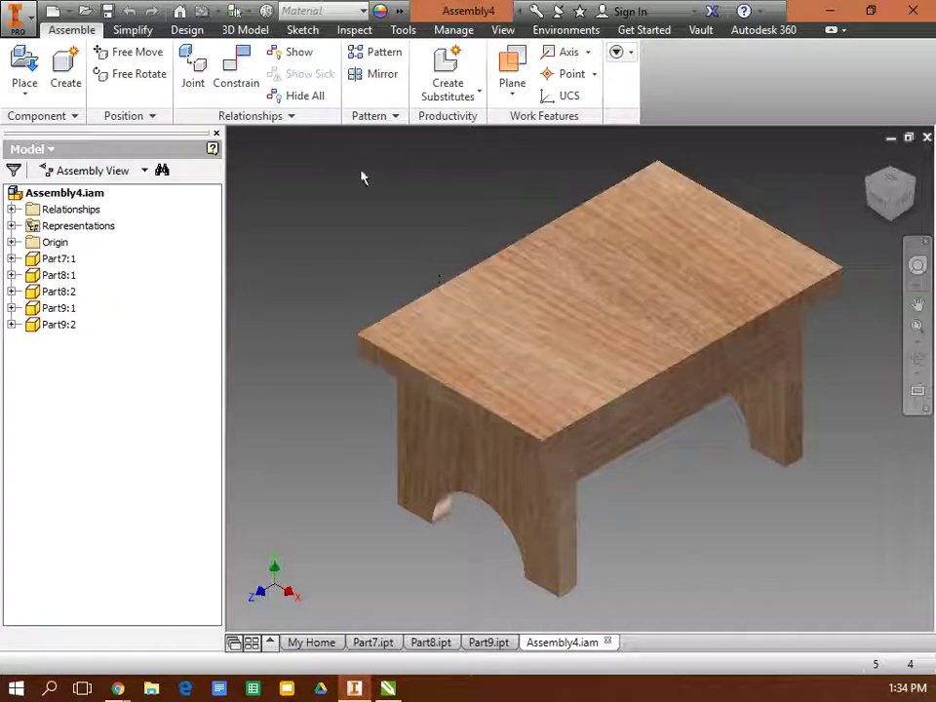
# Create a new drawing from the Standard.dwg template.
pyautogui.click(19, 19)
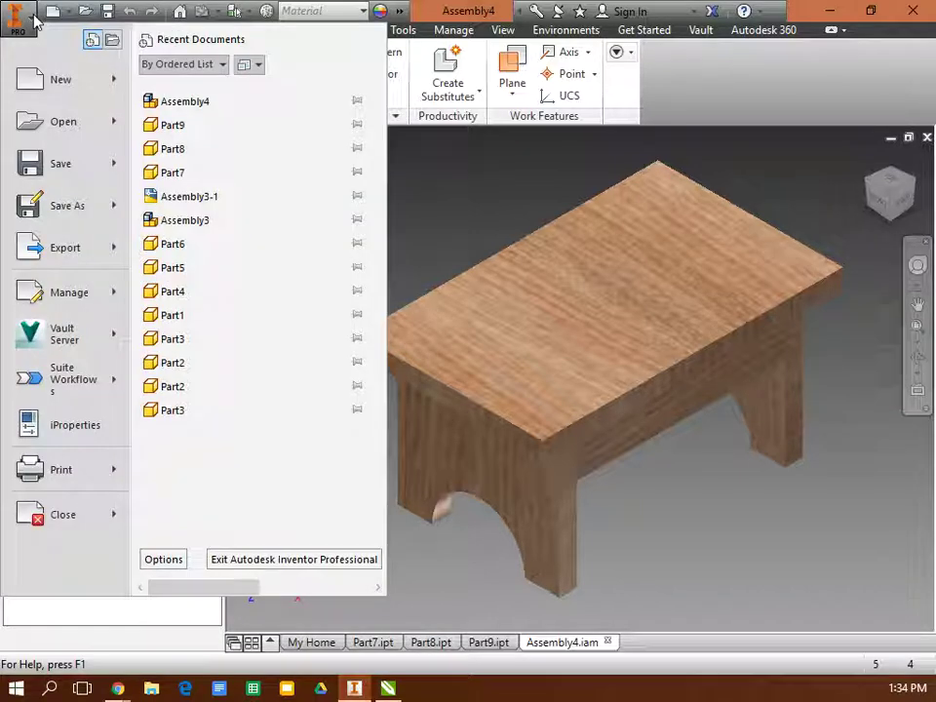
pyautogui.click(55, 81)
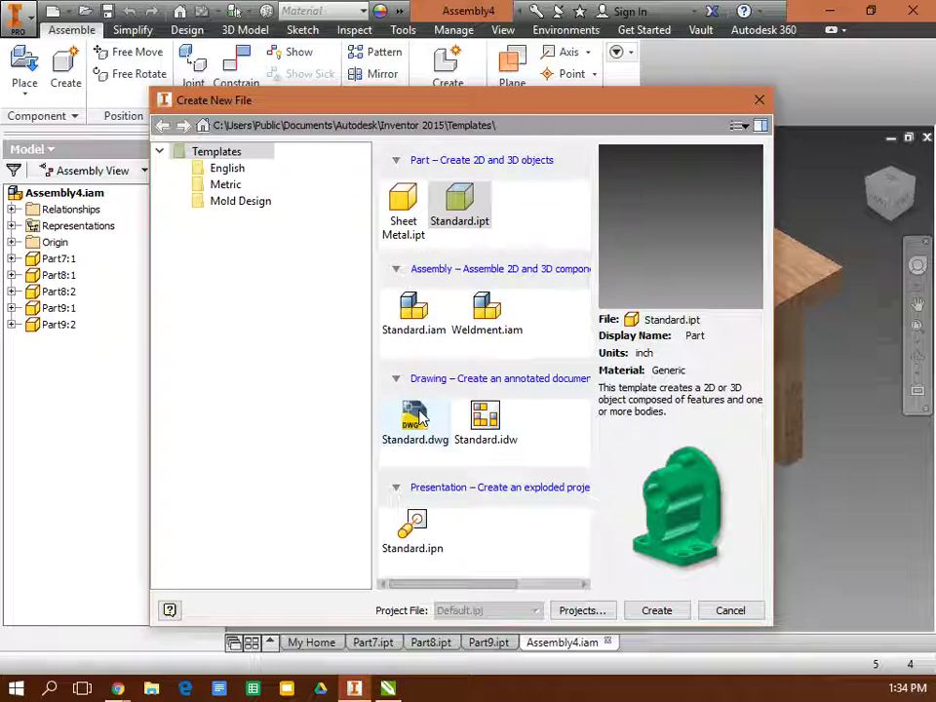
pyautogui.click(419, 417)
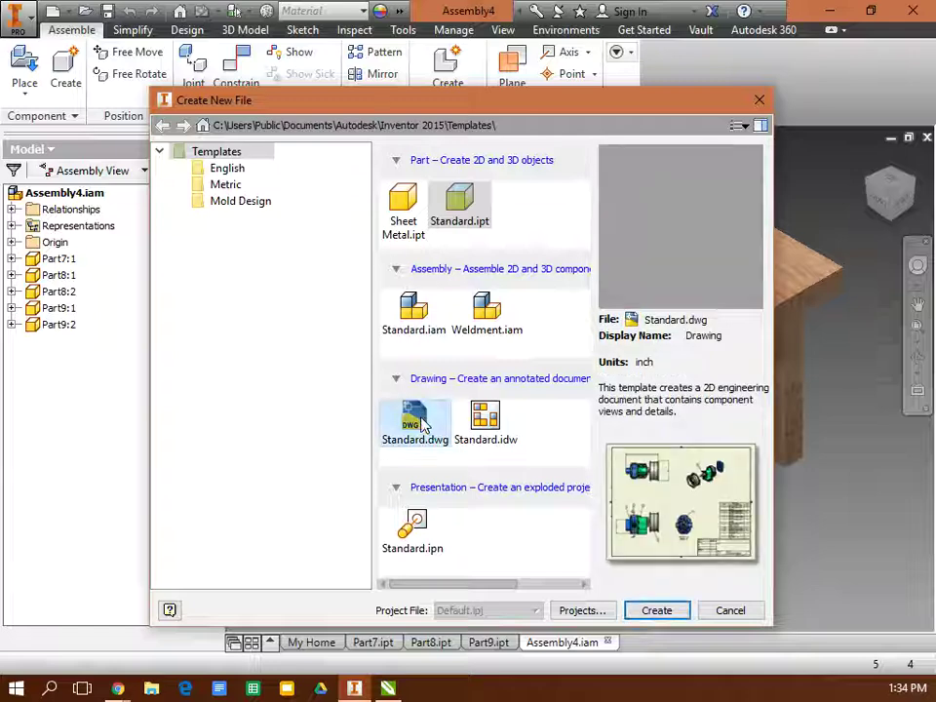
pyautogui.click(658, 611)
pyautogui.click(542, 434)
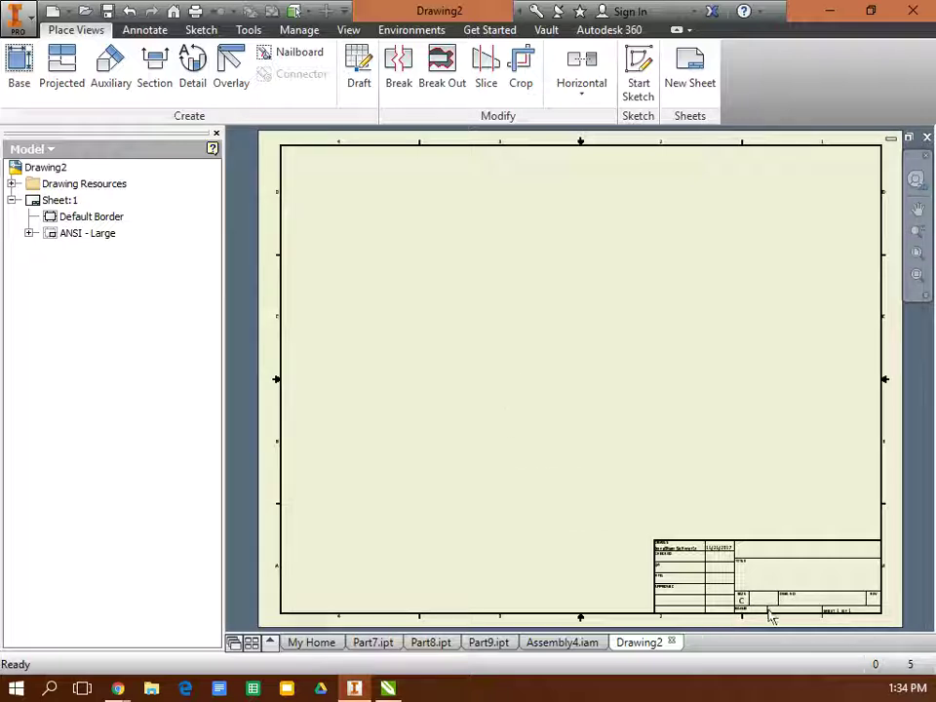
# Add a sheet using the A size, Landscape, 1 view format for Assembly4.
pyautogui.click(12, 184)
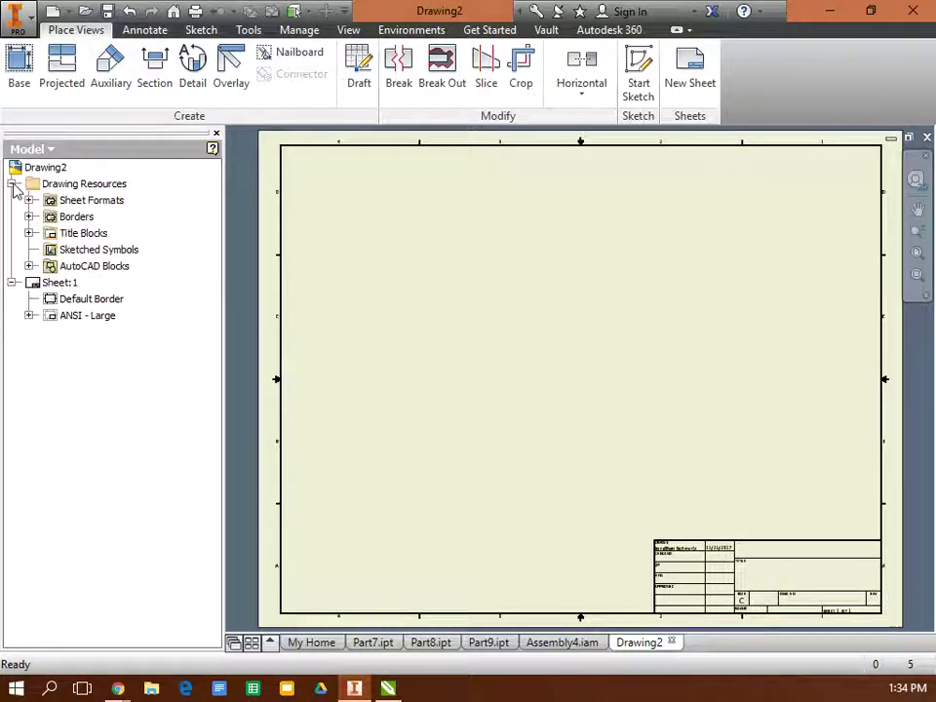
pyautogui.click(29, 199)
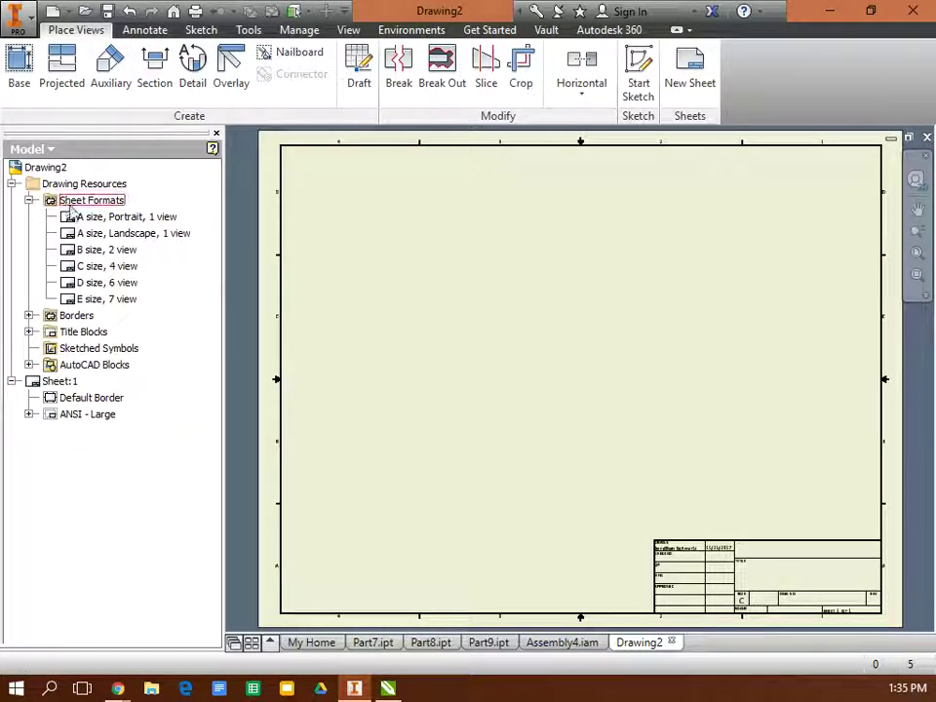
pyautogui.click(80, 236)
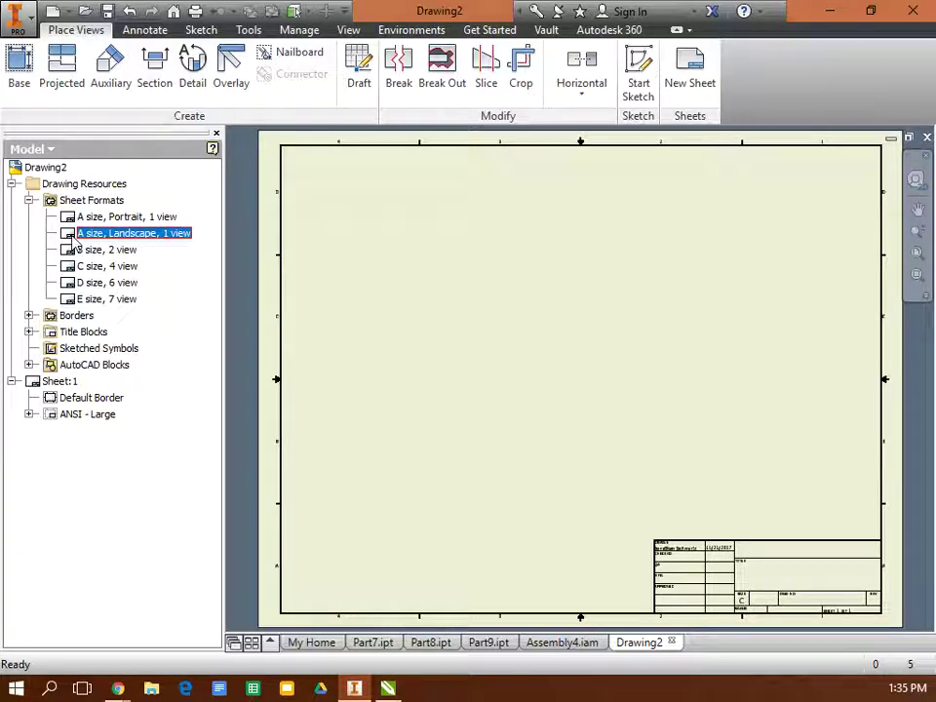
pyautogui.doubleClick(71, 239)
pyautogui.click(324, 217)
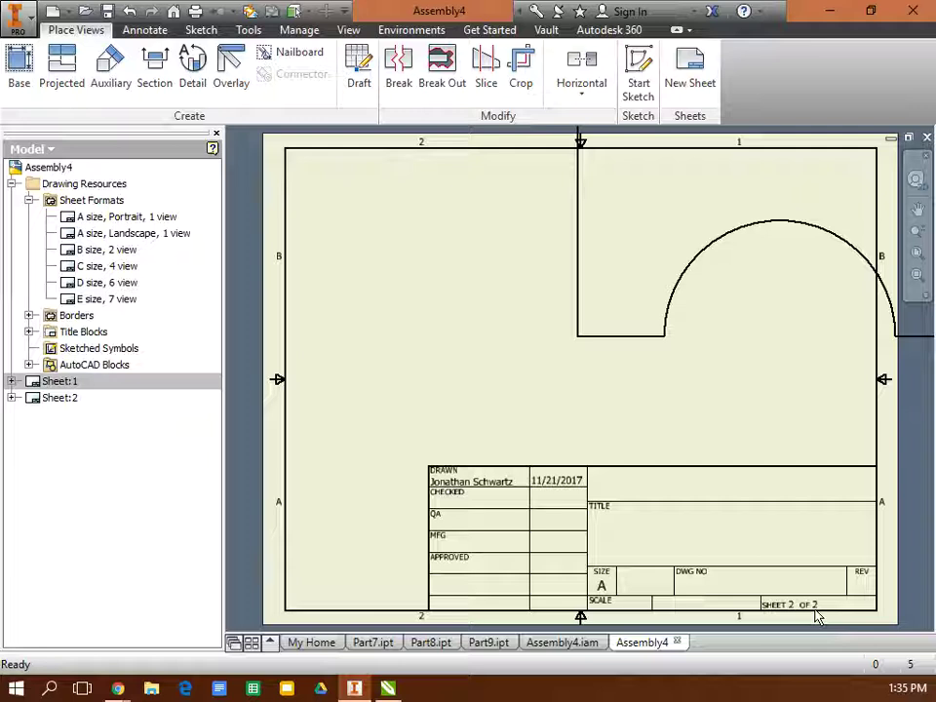
# Delete Sheet:2 and View1, leaving a single empty sheet.
pyautogui.rightClick(35, 387)
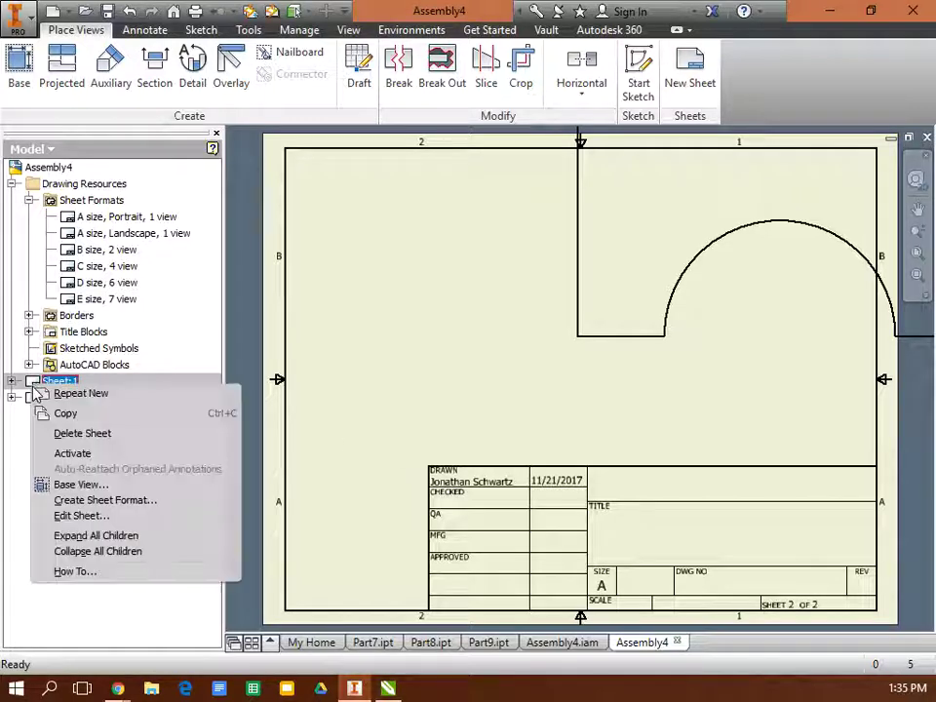
pyautogui.click(69, 433)
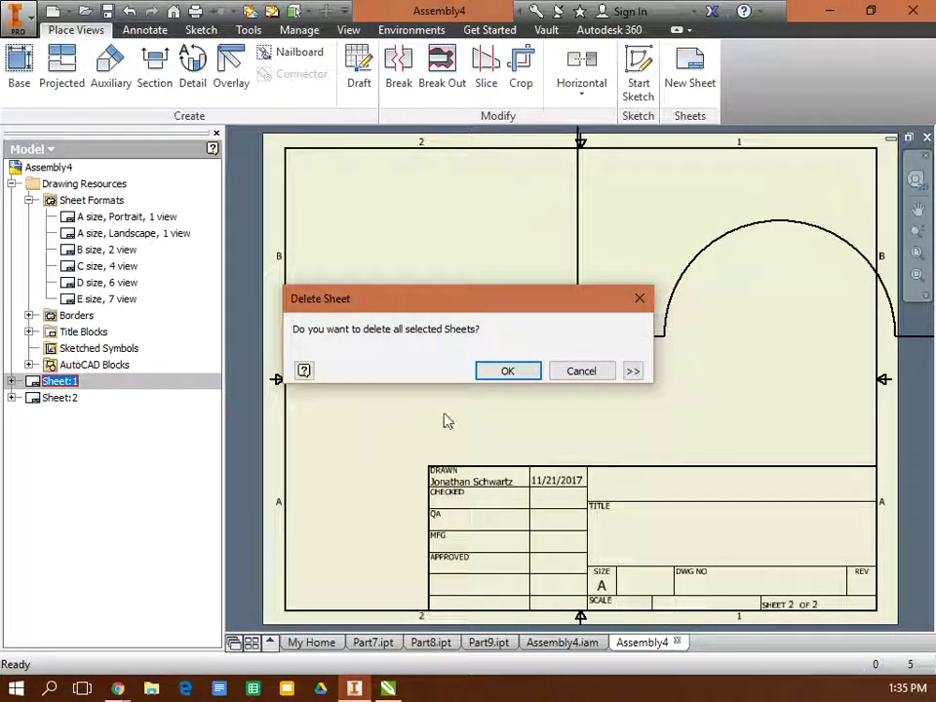
pyautogui.click(508, 372)
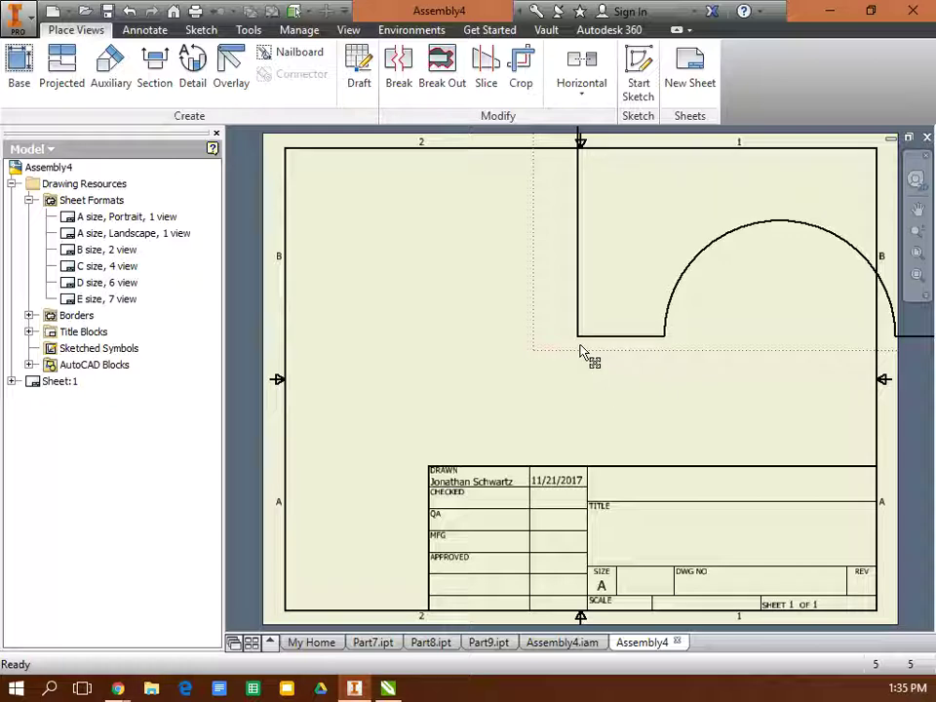
pyautogui.press('Delete')
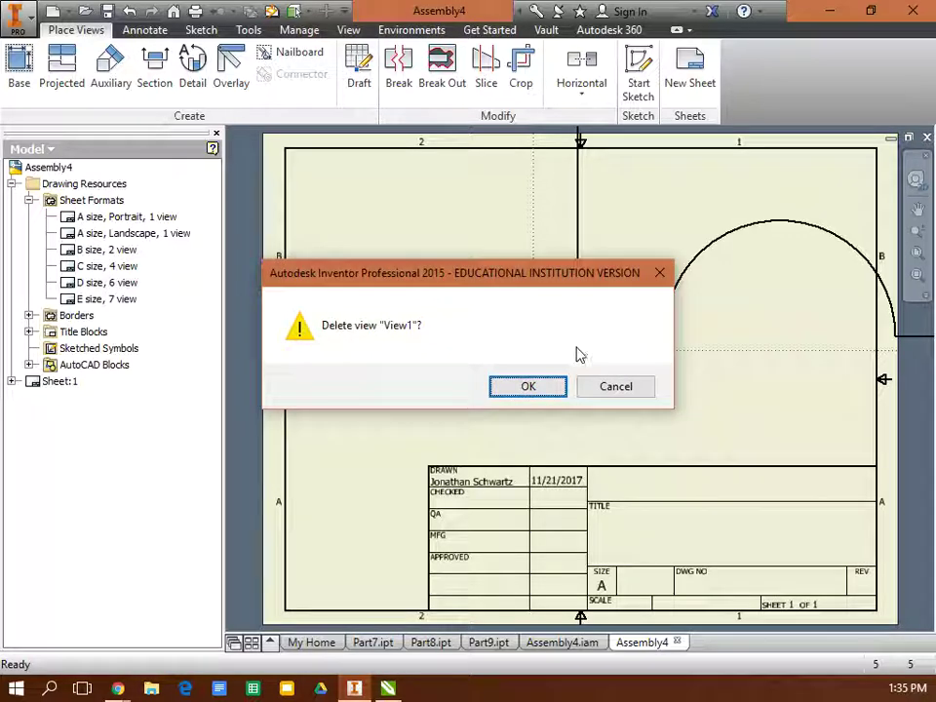
pyautogui.click(522, 393)
pyautogui.click(18, 64)
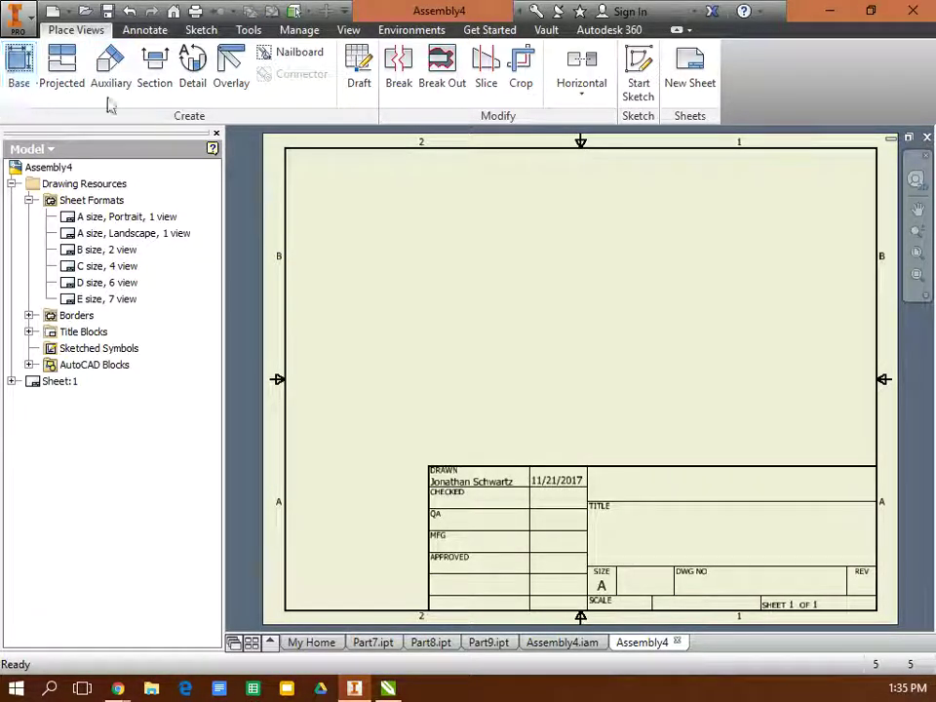
# Place a 1:4 base view of the stool in Left orientation on the sheet.
pyautogui.moveTo(382, 66)
pyautogui.mouseDown()
pyautogui.moveTo(254, 27)
pyautogui.moveTo(250, 8)
pyautogui.moveTo(310, 26)
pyautogui.mouseUp()
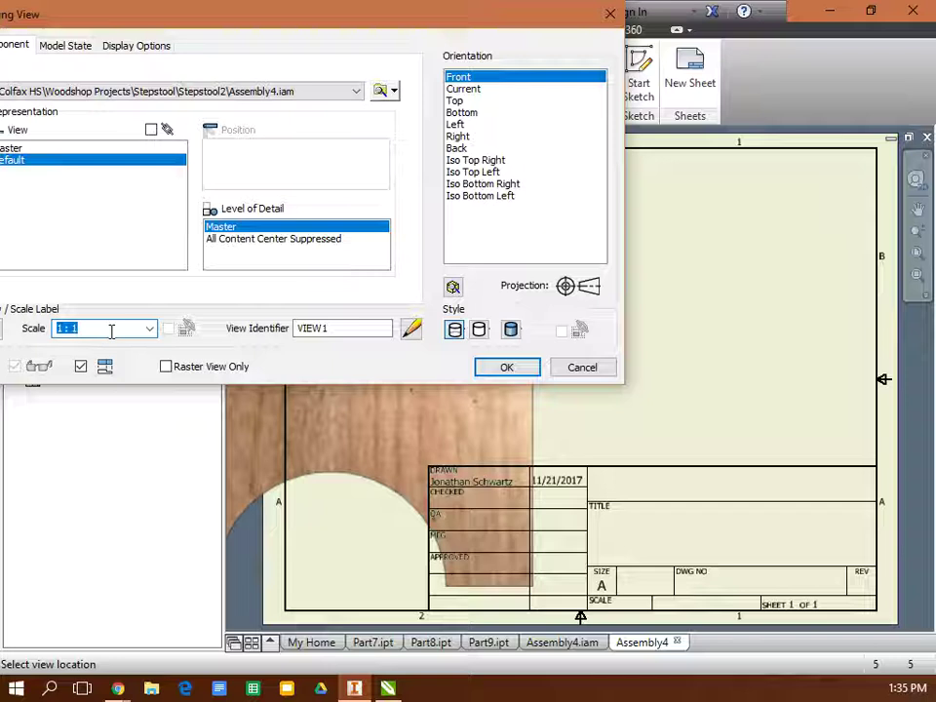
pyautogui.write('.')
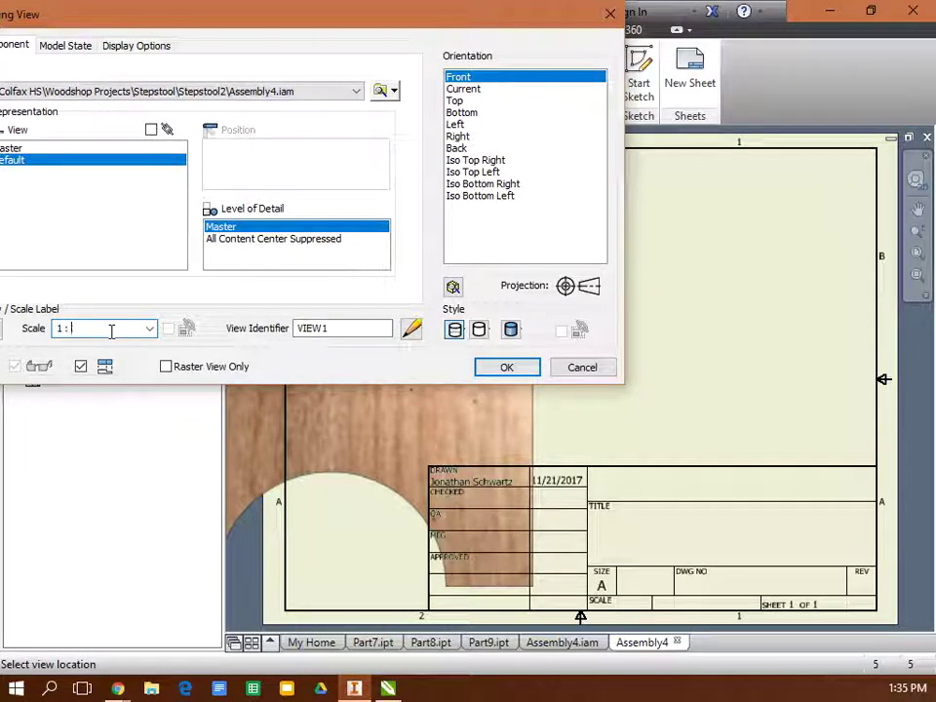
pyautogui.write('4')
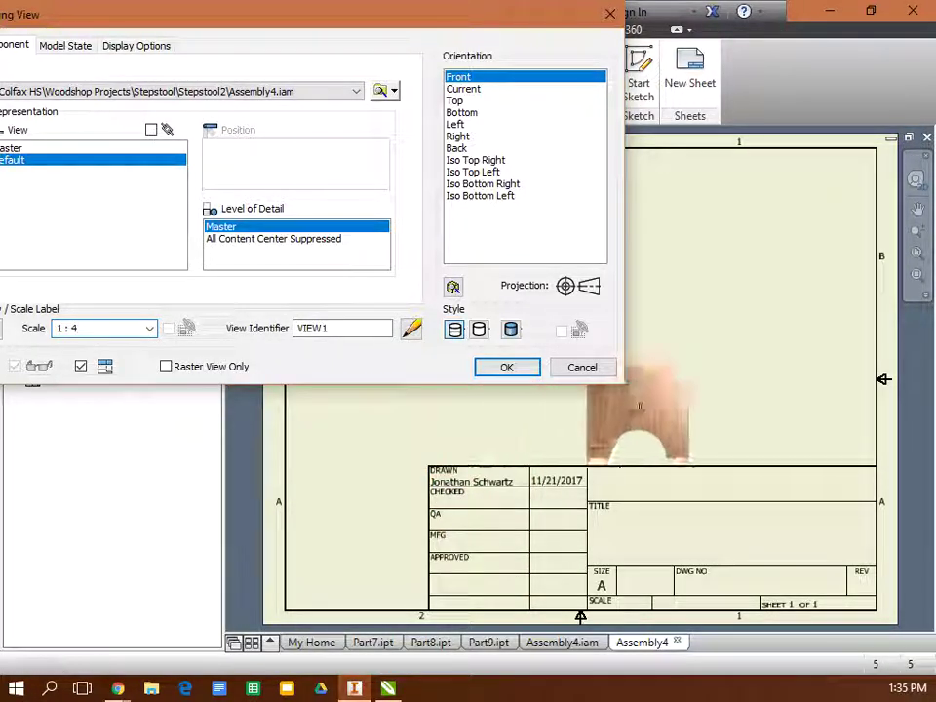
pyautogui.click(469, 103)
pyautogui.click(469, 114)
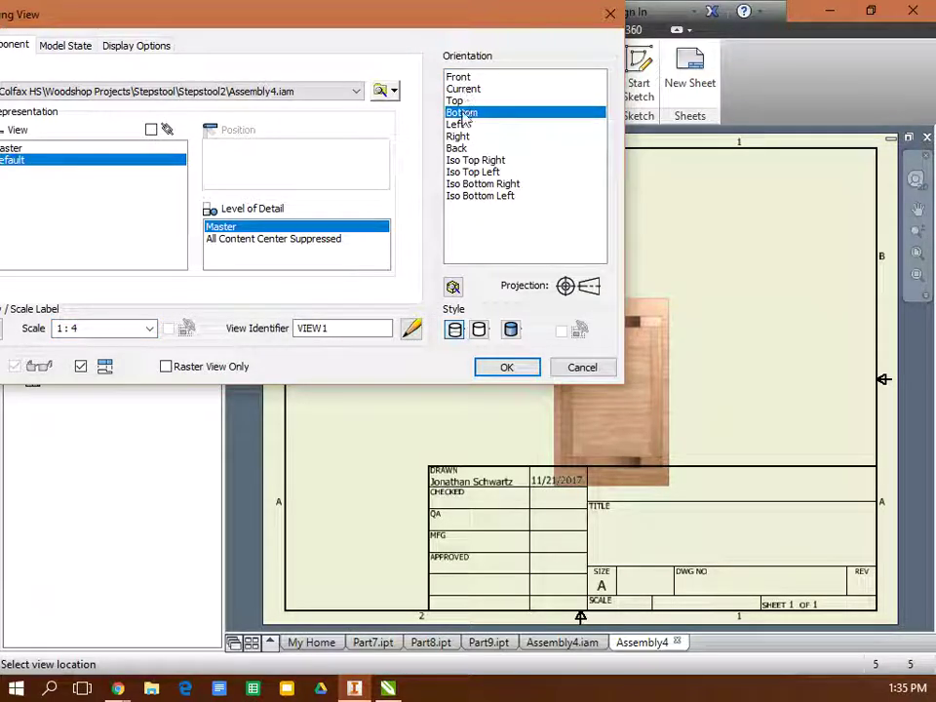
pyautogui.click(455, 125)
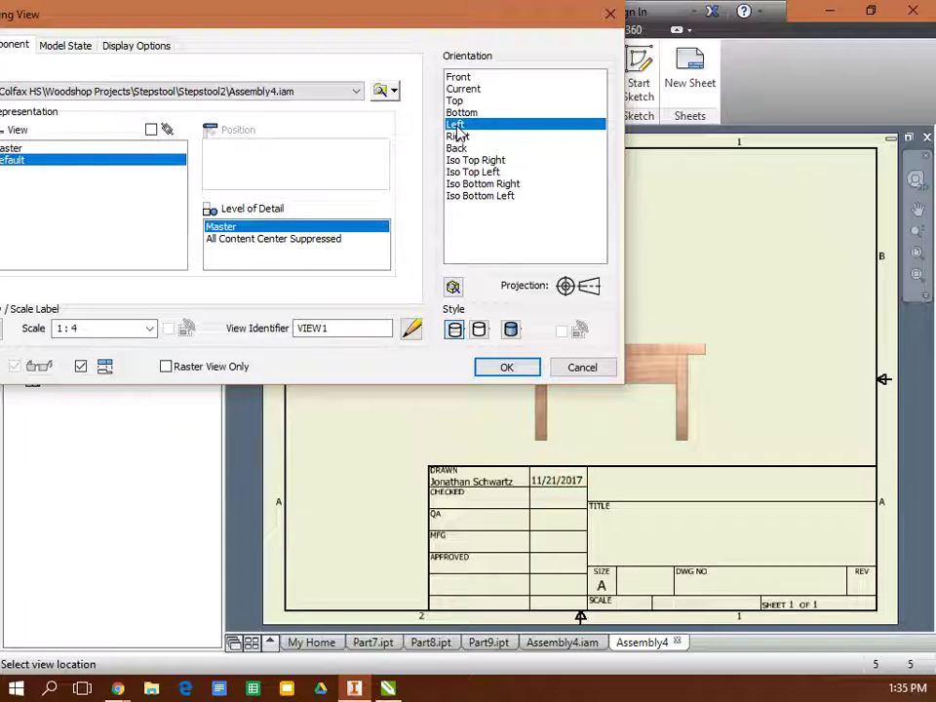
pyautogui.moveTo(430, 21); pyautogui.dragTo(128, 34)
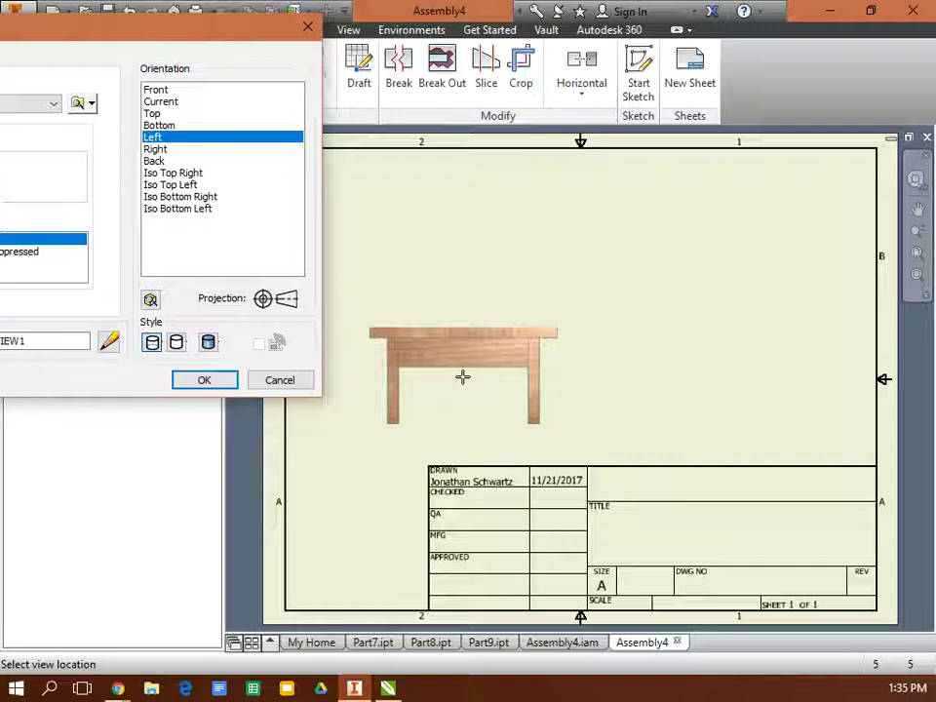
pyautogui.click(457, 374)
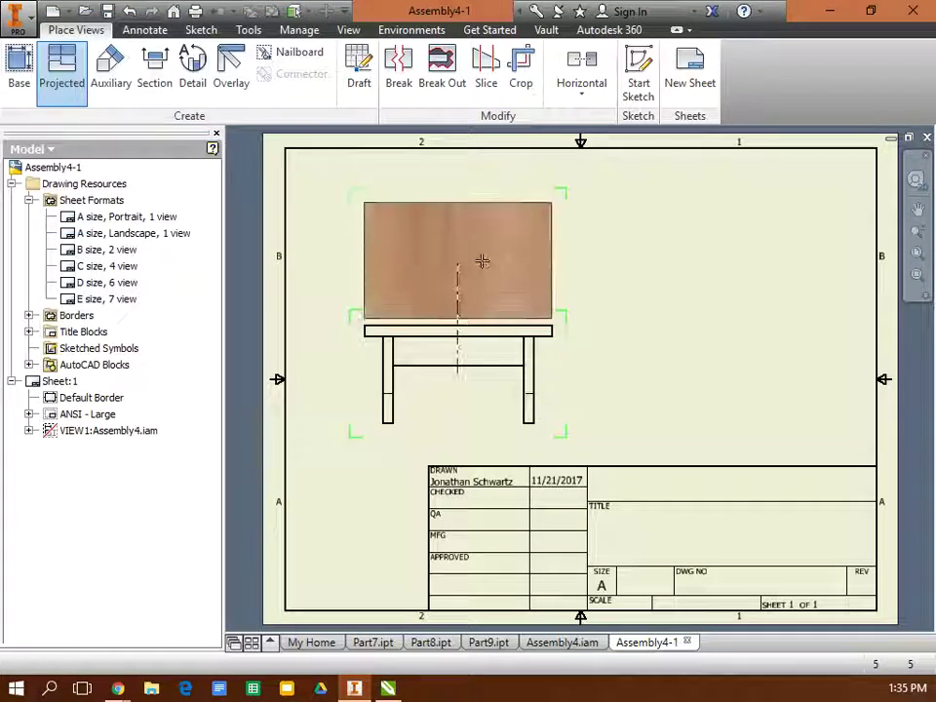
# Project a top view above and a side view to the right of the base view.
pyautogui.click(482, 238)
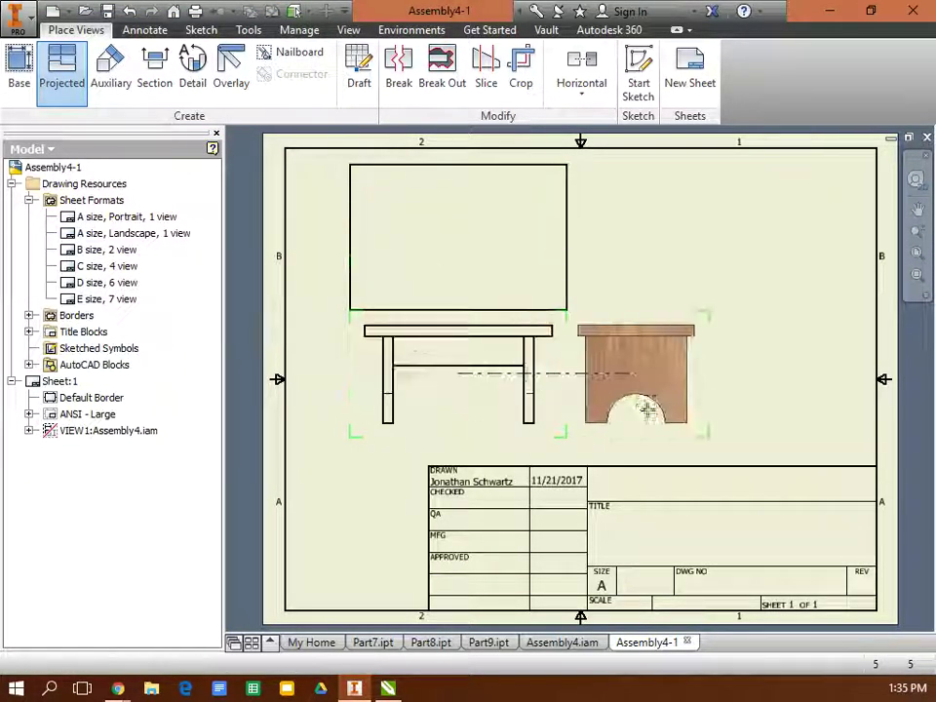
pyautogui.click(687, 411)
pyautogui.rightClick(731, 410)
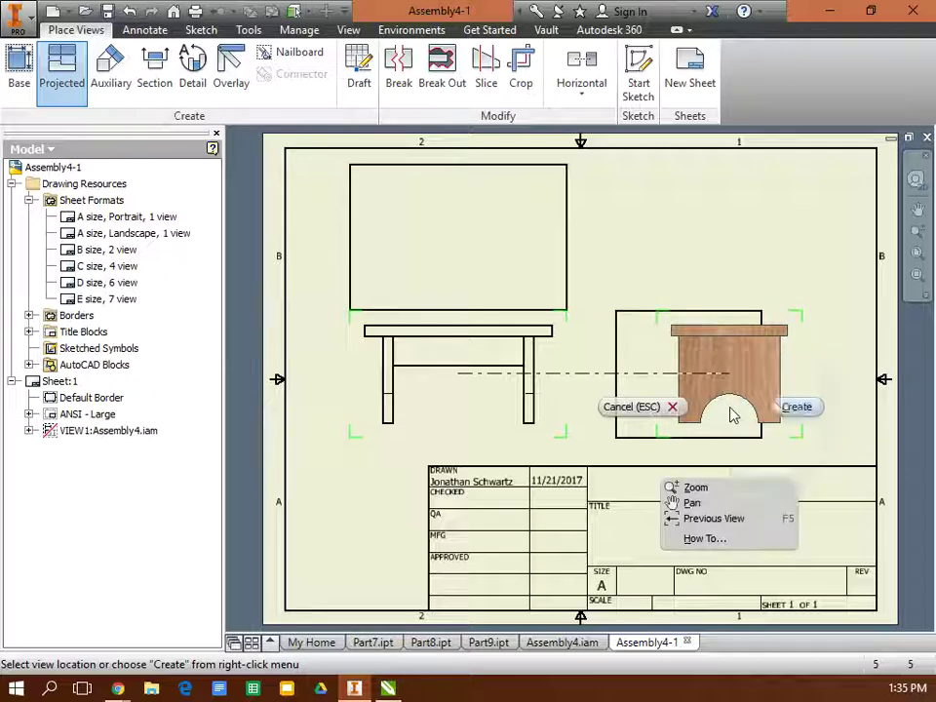
pyautogui.click(793, 406)
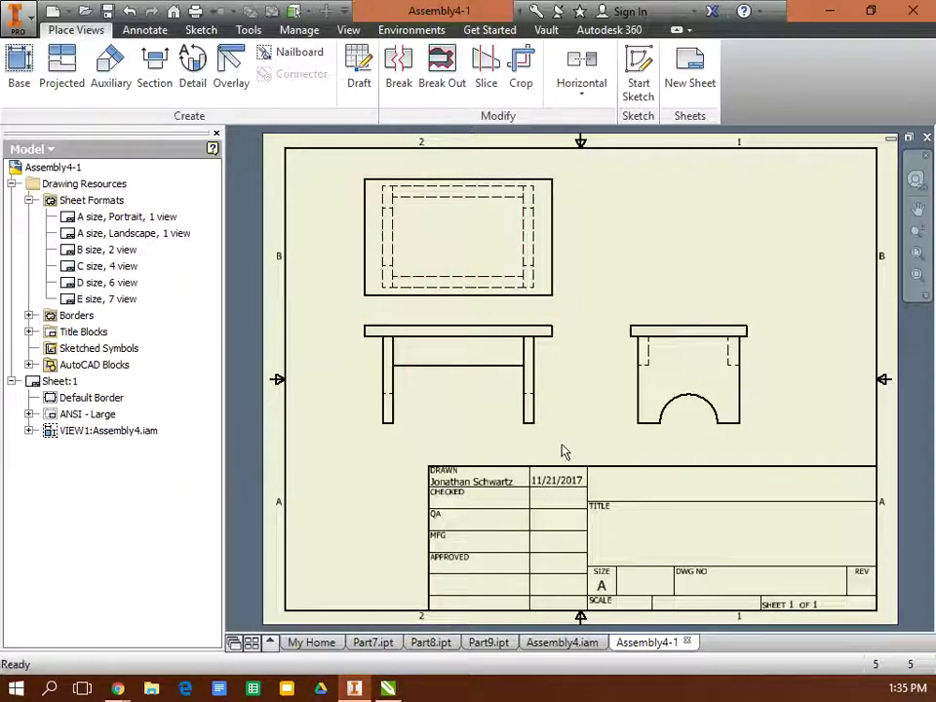
pyautogui.click(19, 63)
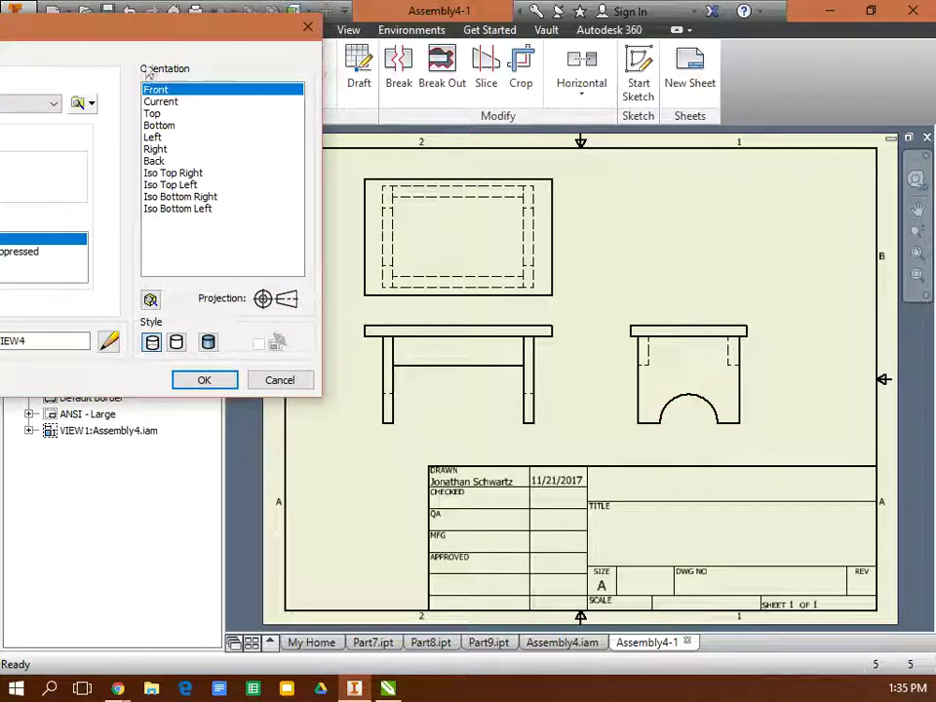
pyautogui.moveTo(150, 33); pyautogui.dragTo(360, 20)
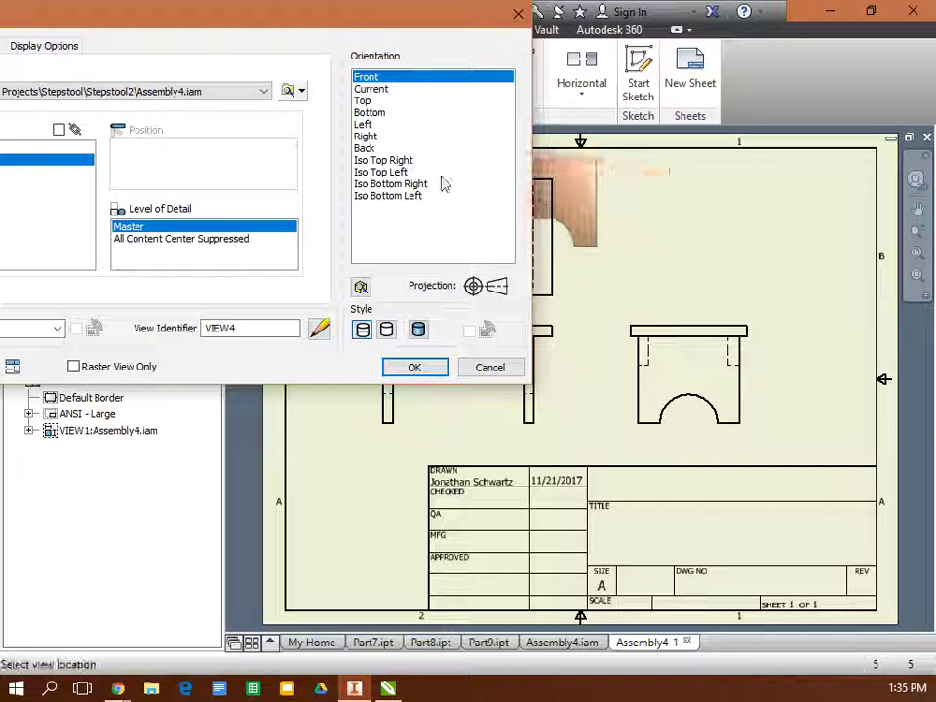
pyautogui.click(379, 161)
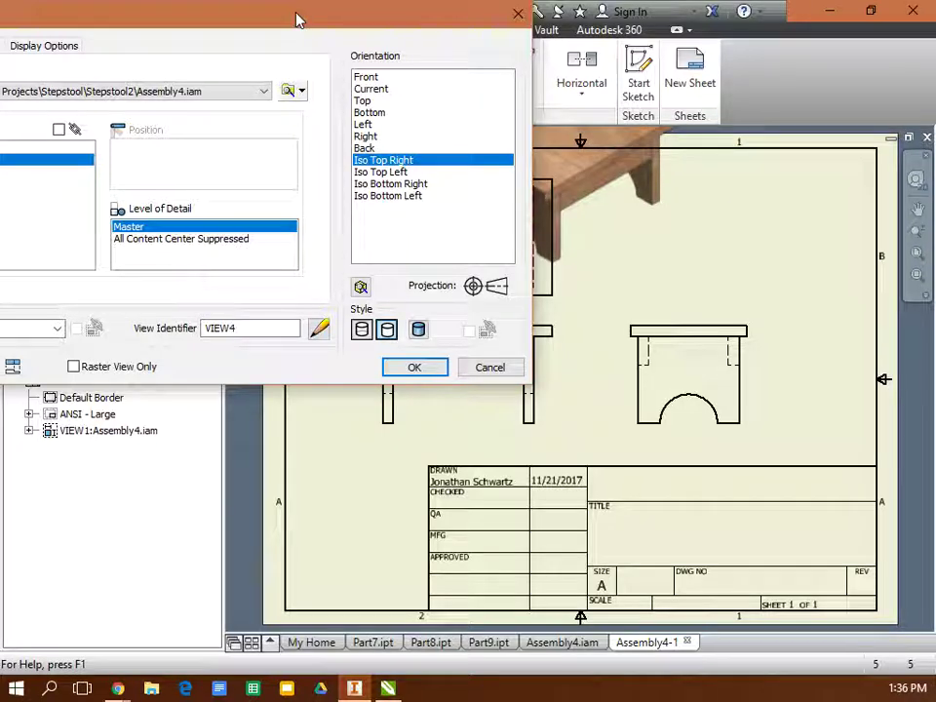
pyautogui.moveTo(298, 17)
pyautogui.mouseDown()
pyautogui.moveTo(410, 45)
pyautogui.moveTo(469, 48)
pyautogui.mouseUp()
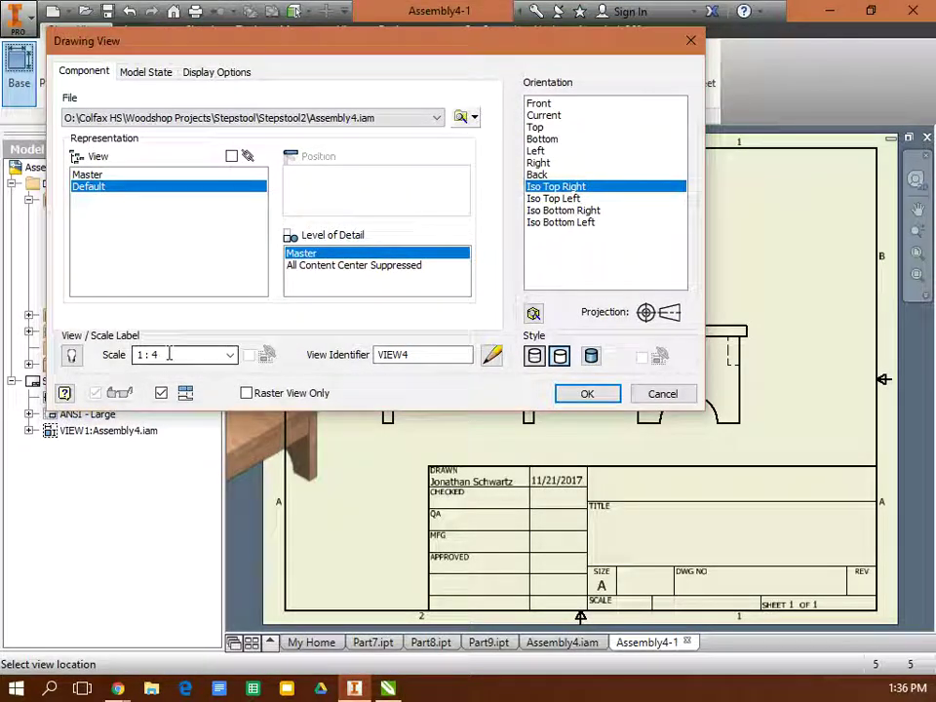
pyautogui.write('1:4')
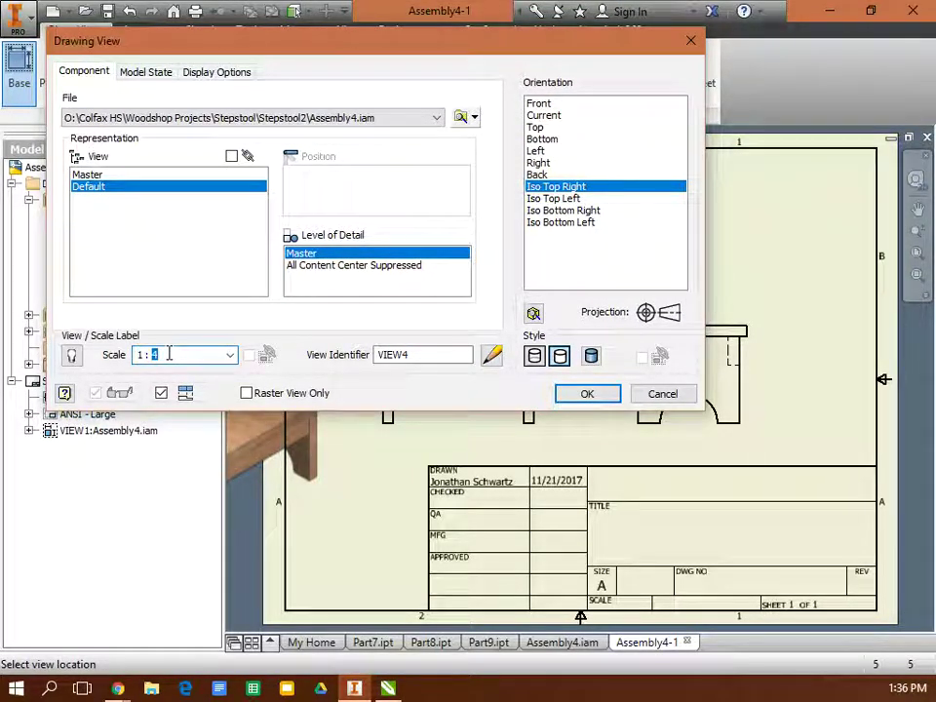
pyautogui.write('6')
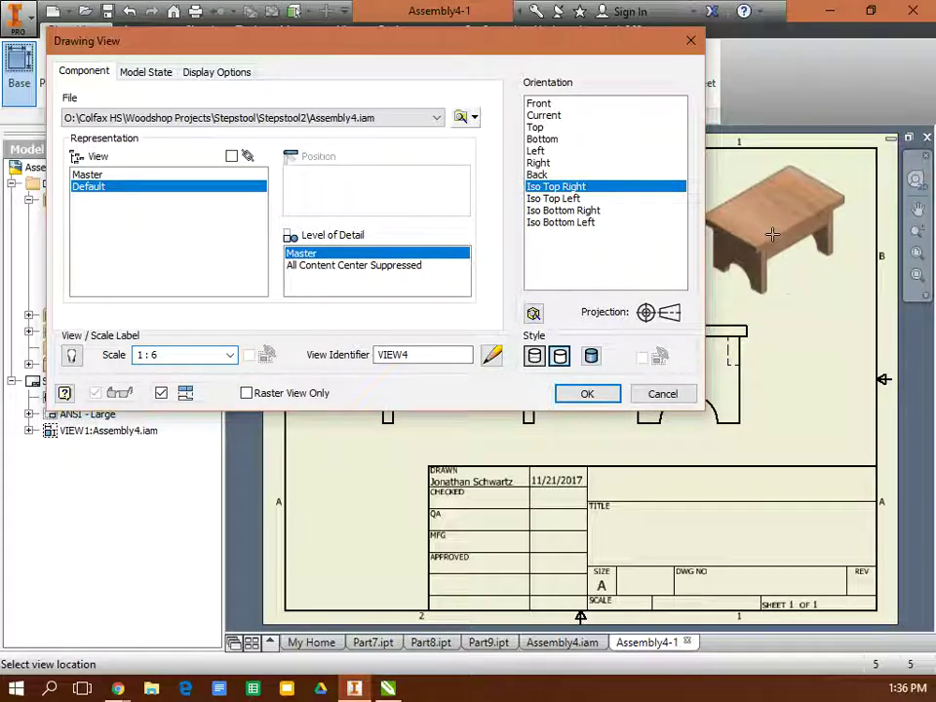
pyautogui.click(771, 234)
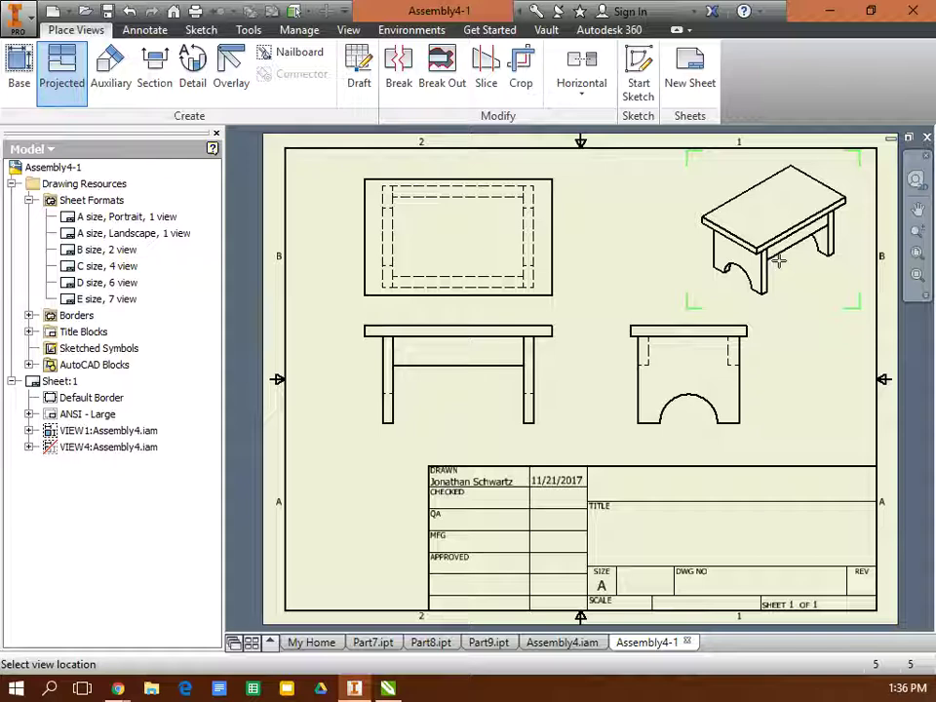
pyautogui.rightClick(782, 314)
pyautogui.click(856, 313)
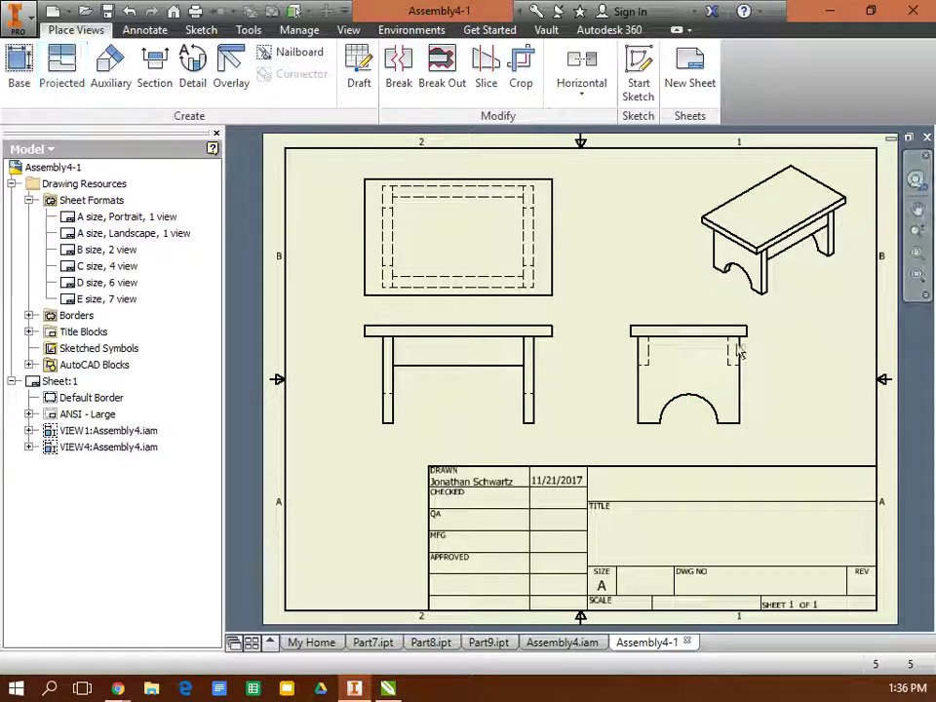
pyautogui.click(777, 310)
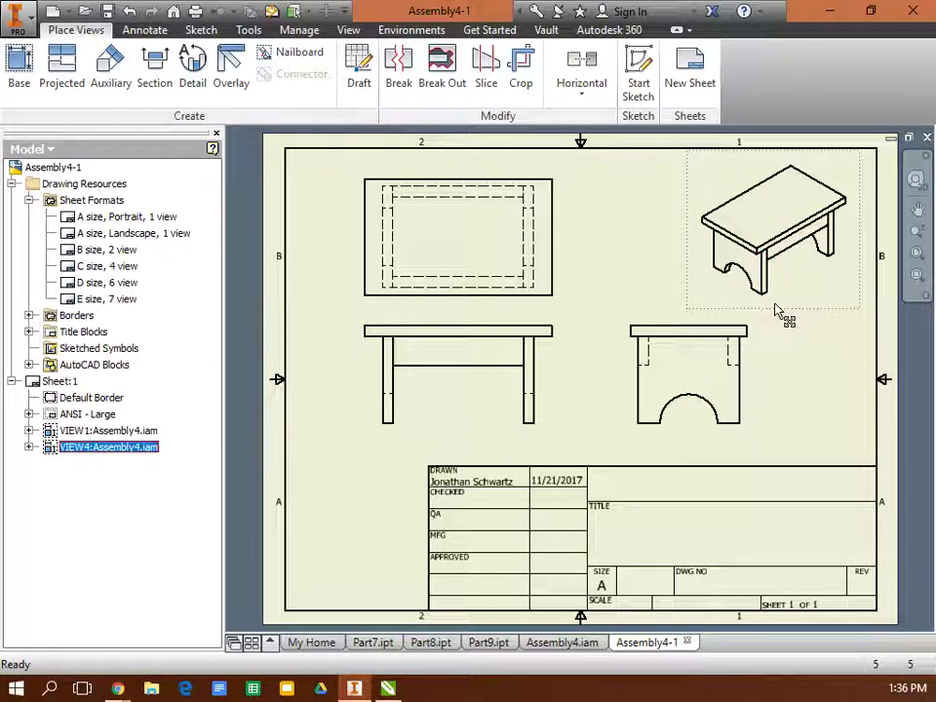
pyautogui.press('Delete')
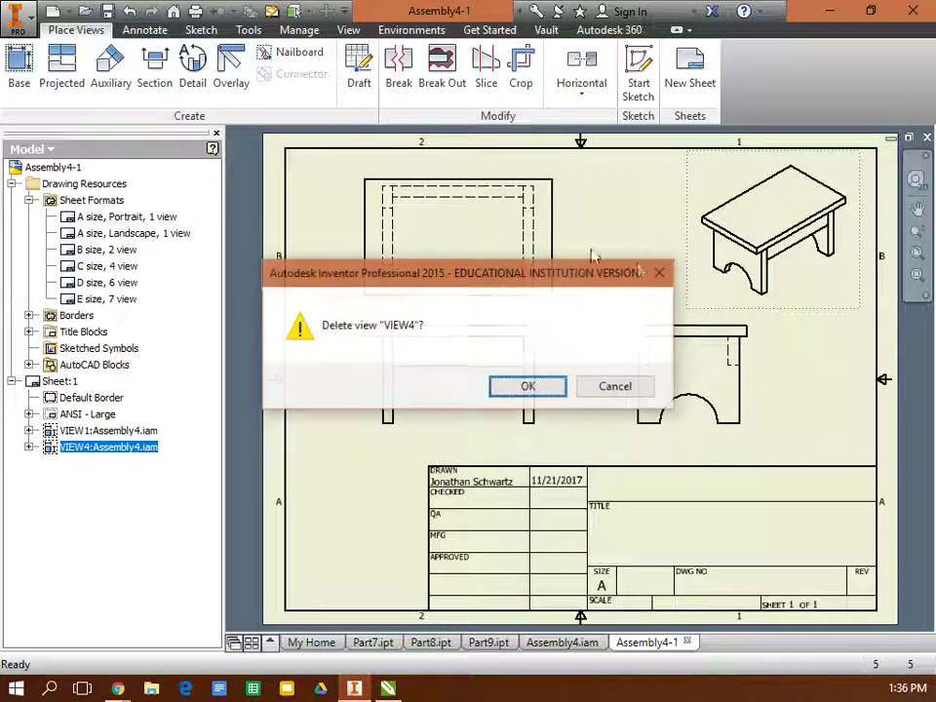
pyautogui.click(527, 386)
# Place a shaded Iso Top Right view at the upper right and shift VIEW1 slightly.
pyautogui.click(20, 64)
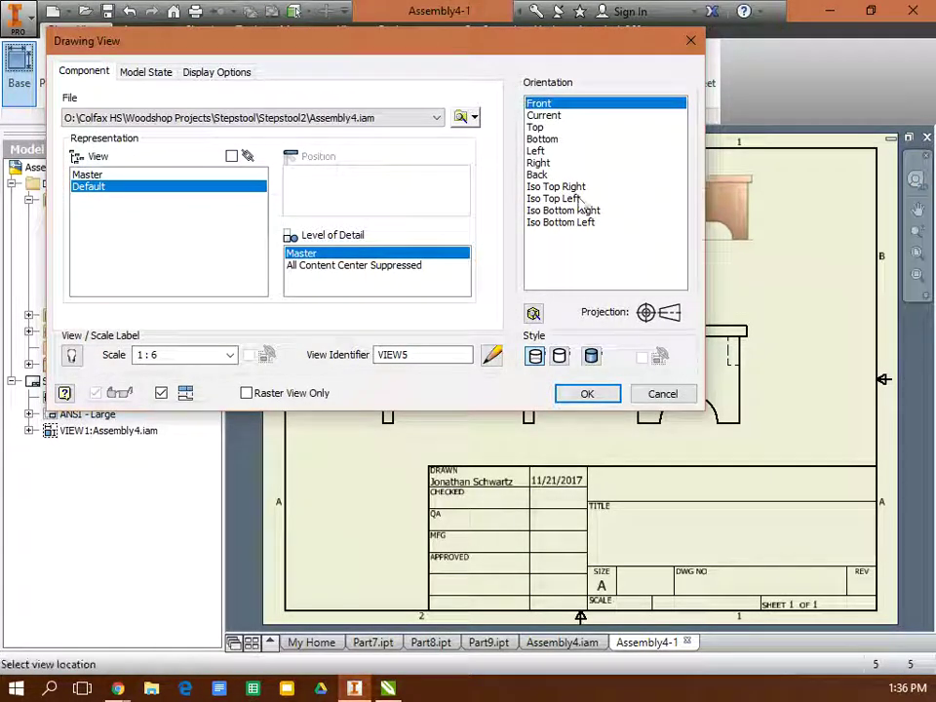
pyautogui.click(559, 355)
pyautogui.click(555, 186)
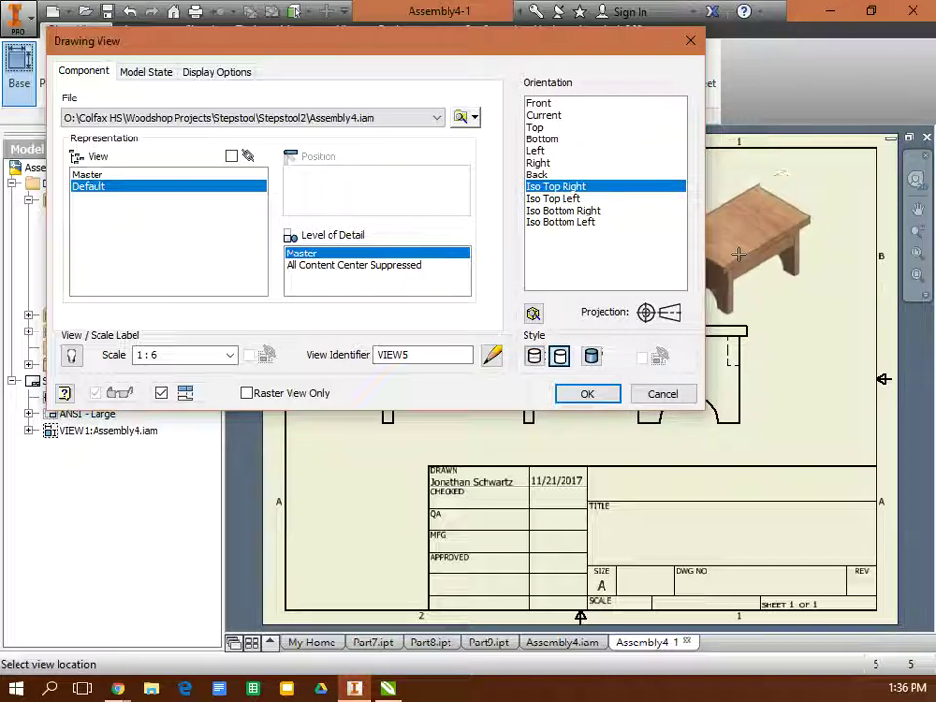
pyautogui.click(591, 357)
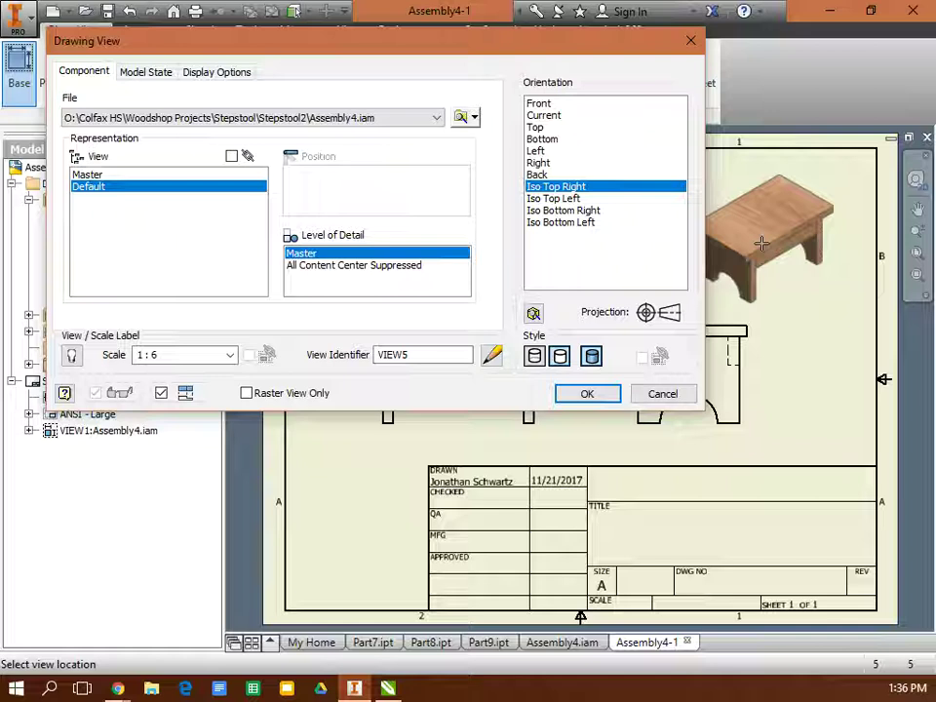
pyautogui.click(559, 358)
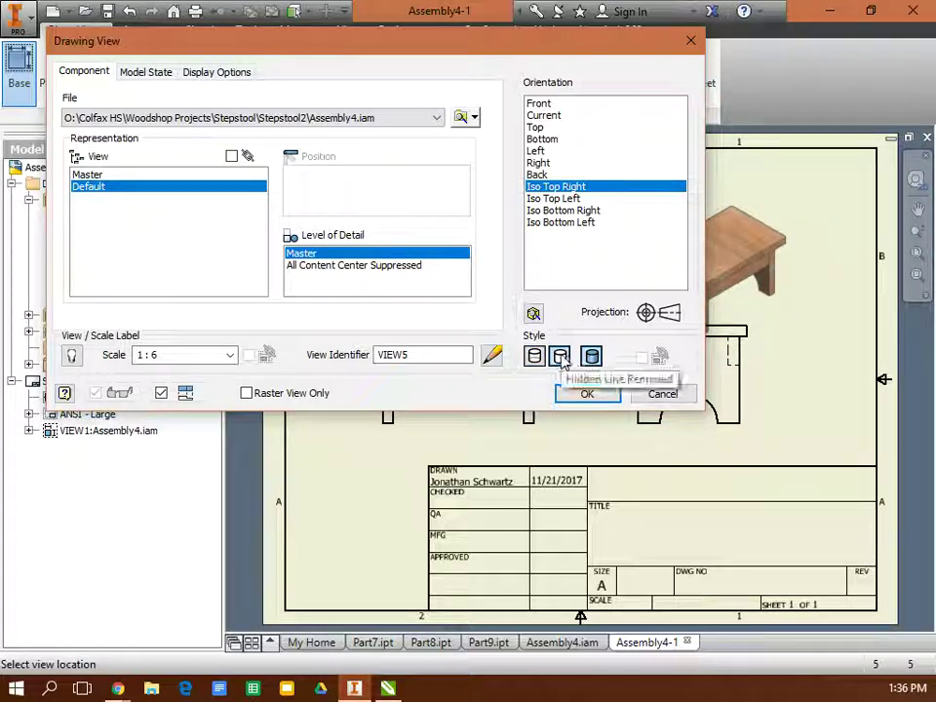
pyautogui.click(770, 239)
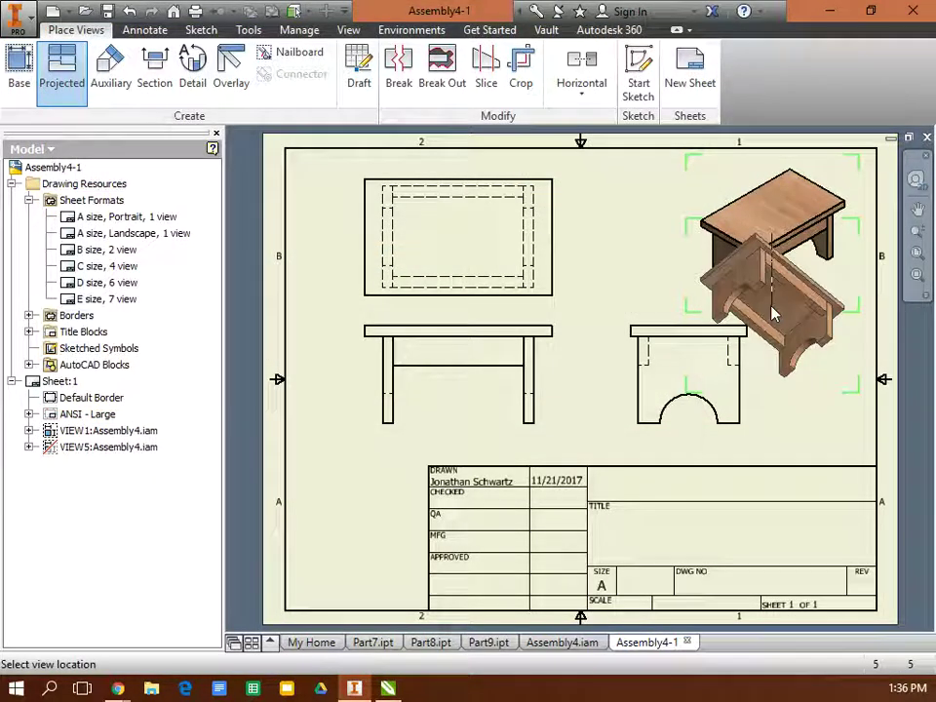
pyautogui.click(844, 306)
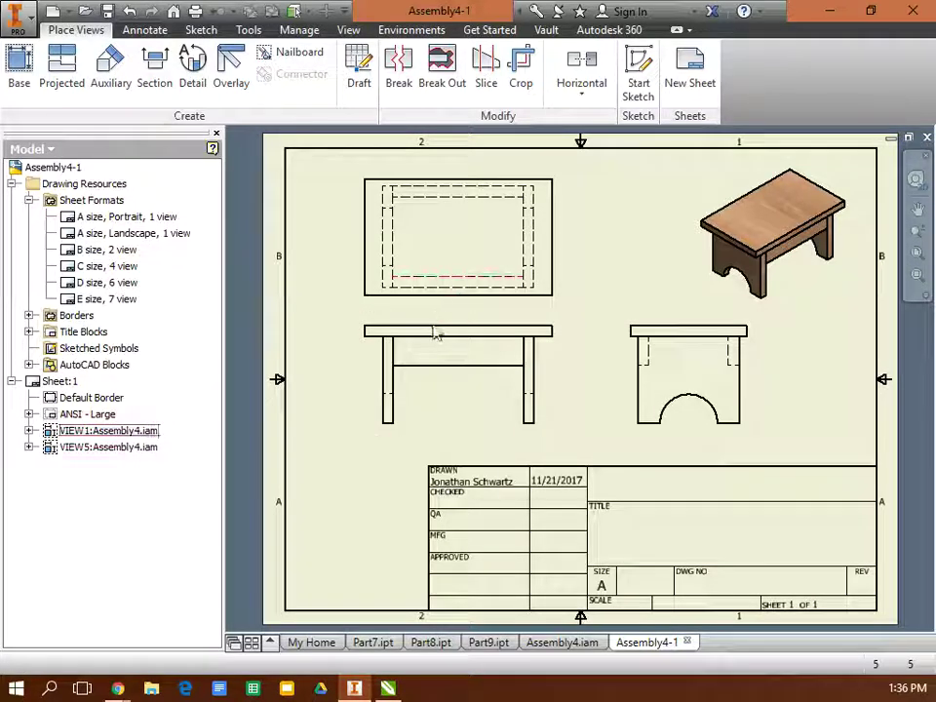
pyautogui.moveTo(400, 446); pyautogui.dragTo(393, 462)
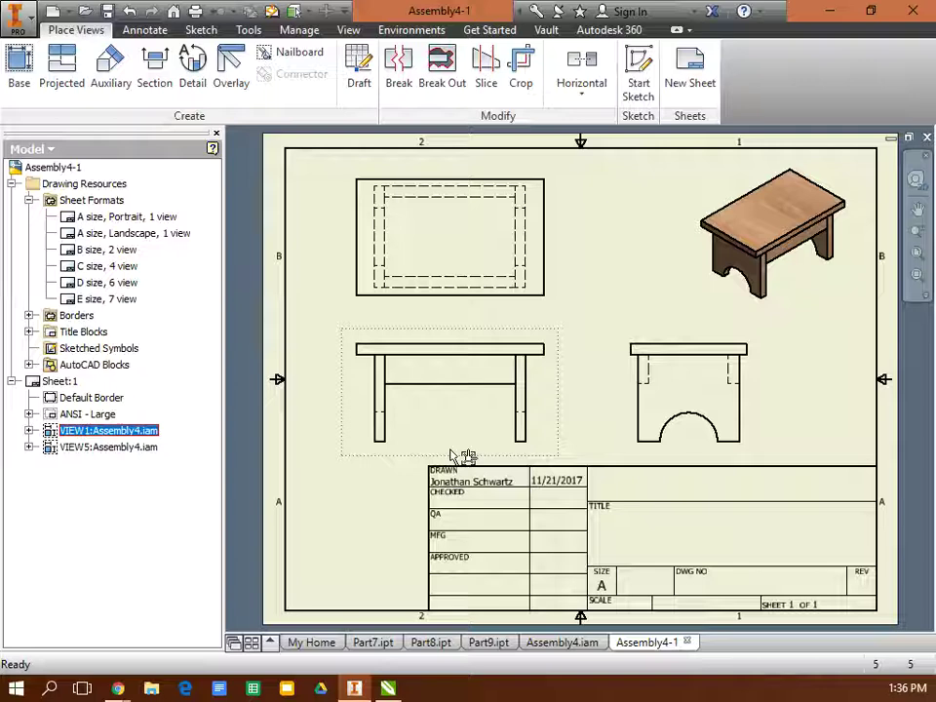
pyautogui.click(374, 644)
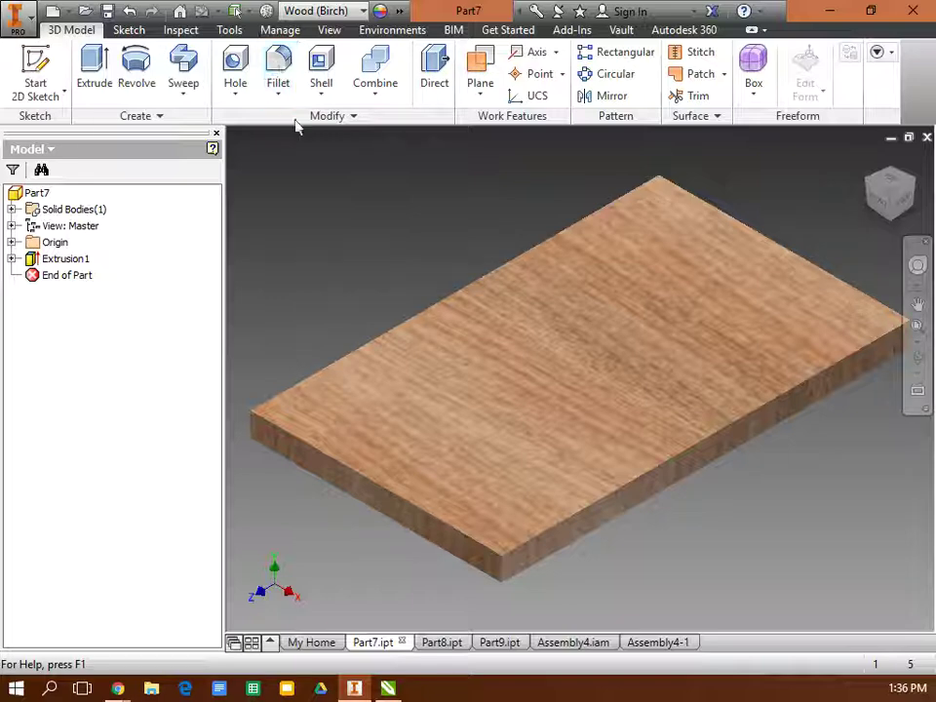
pyautogui.click(377, 346)
pyautogui.click(324, 455)
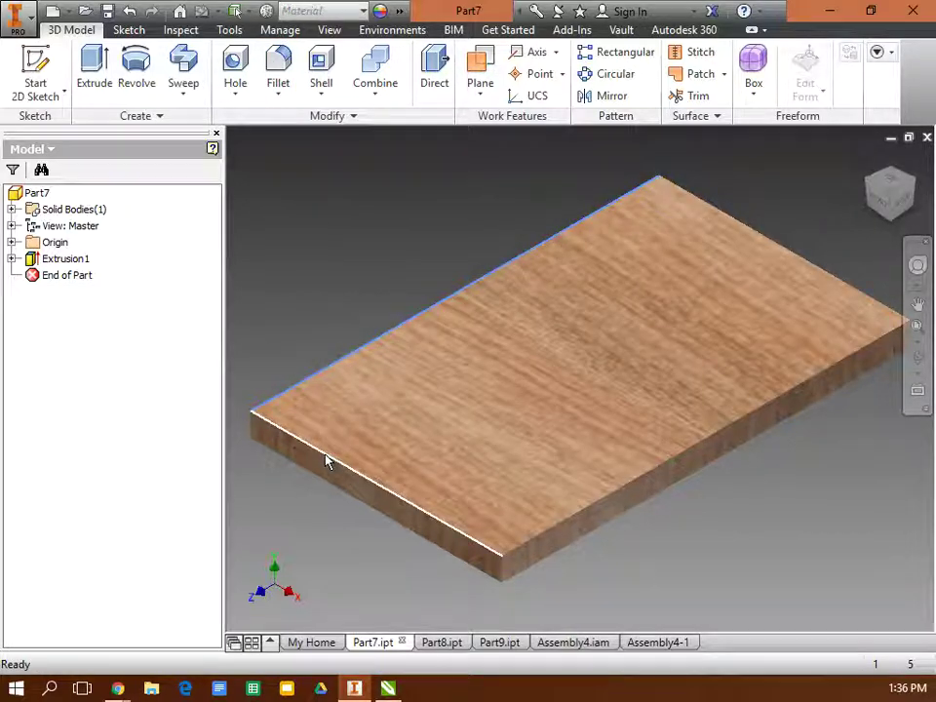
pyautogui.click(598, 508)
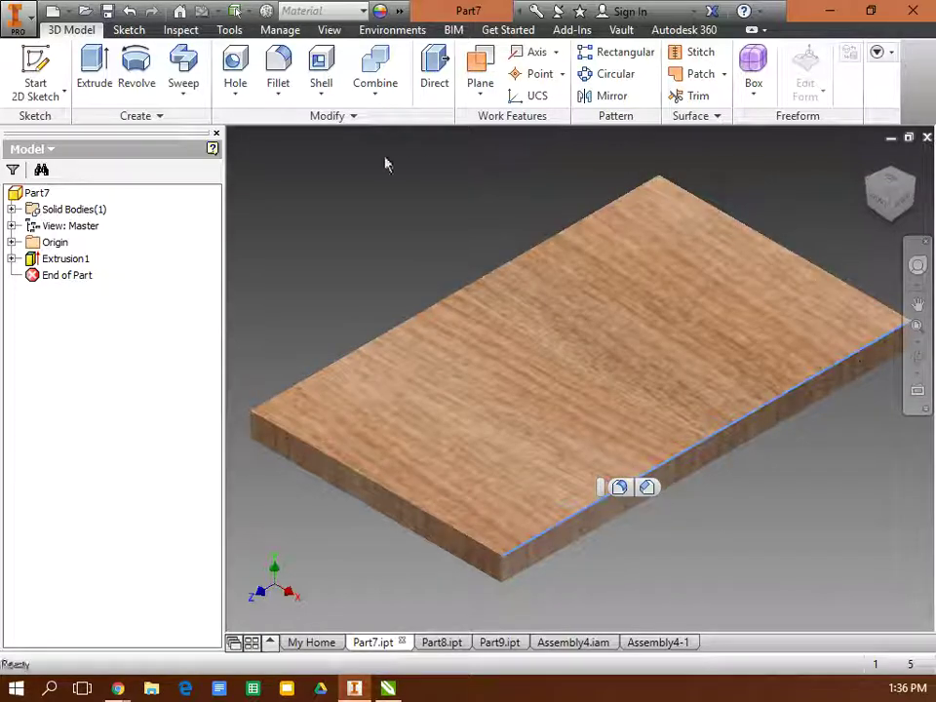
pyautogui.click(385, 164)
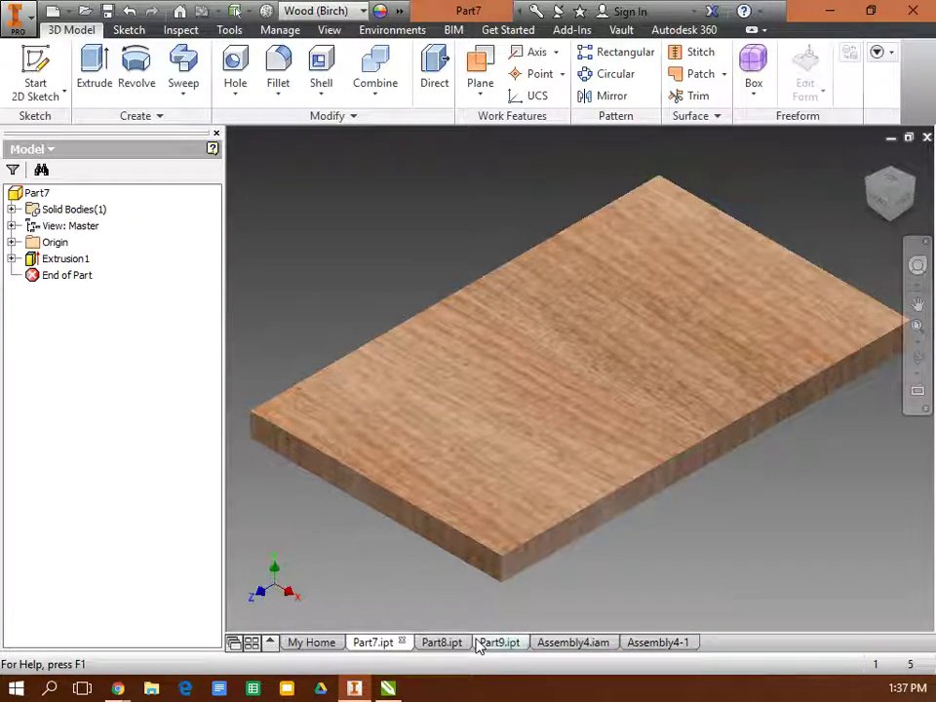
pyautogui.click(659, 642)
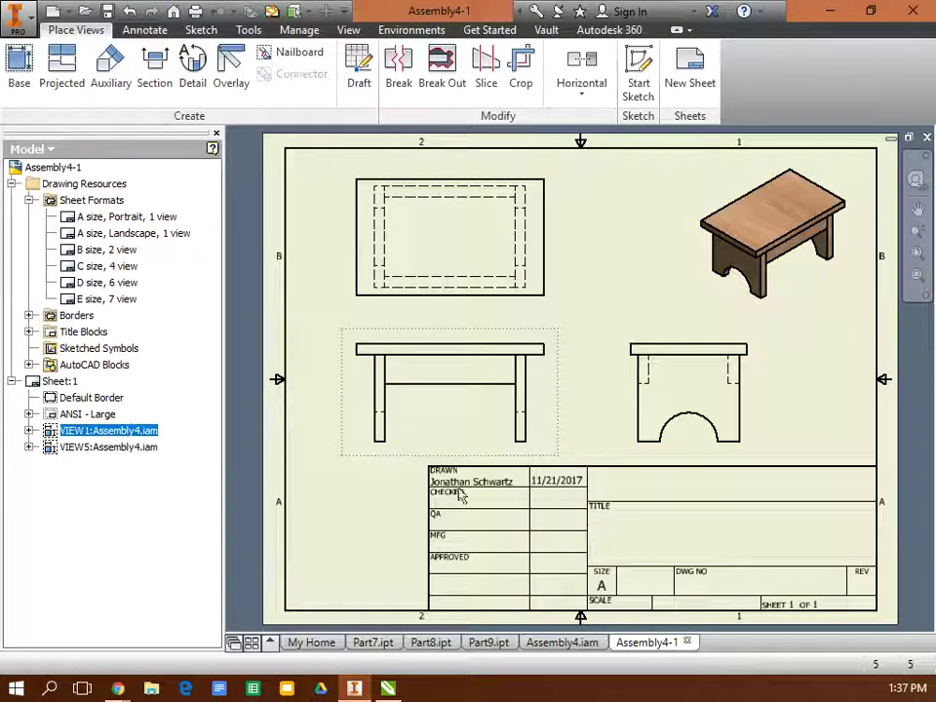
# Start a text note inside the title block's SCALE cell for the 1:4 label.
pyautogui.click(144, 29)
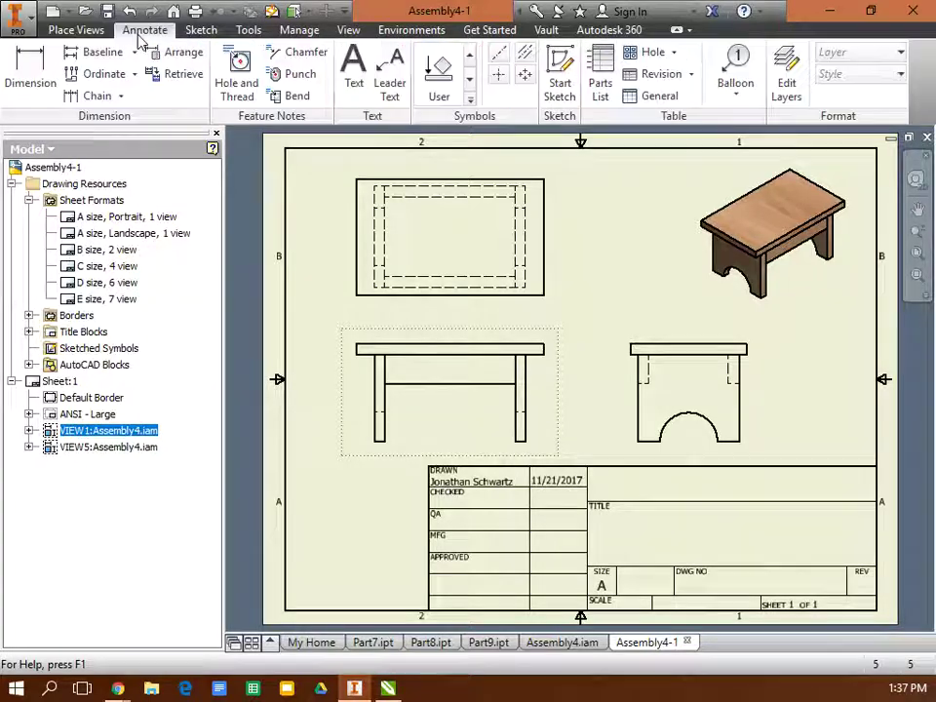
pyautogui.click(353, 68)
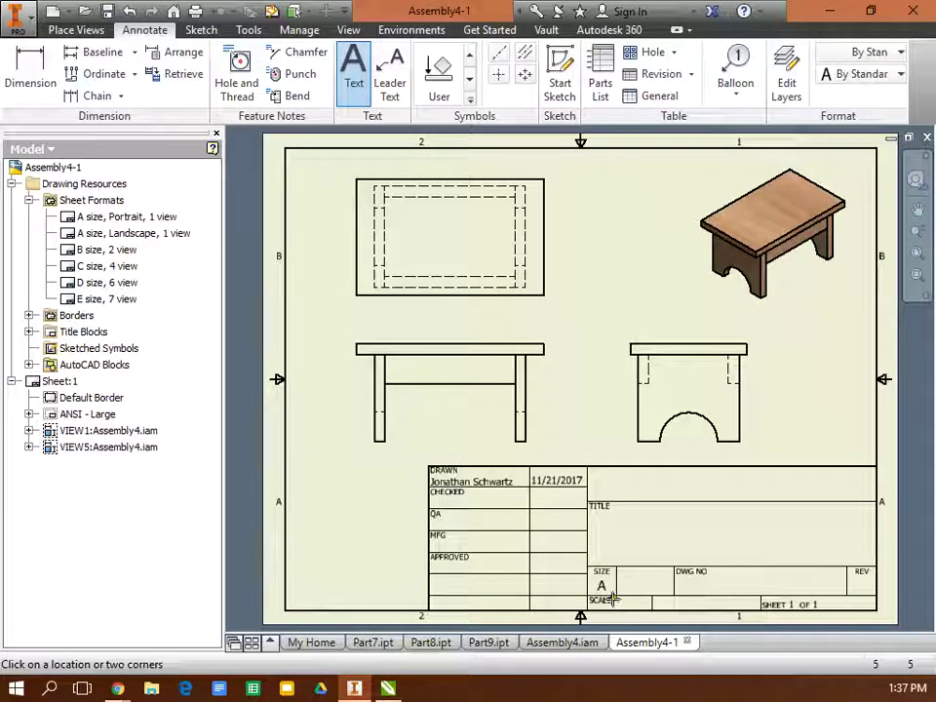
pyautogui.moveTo(612, 598); pyautogui.dragTo(643, 606)
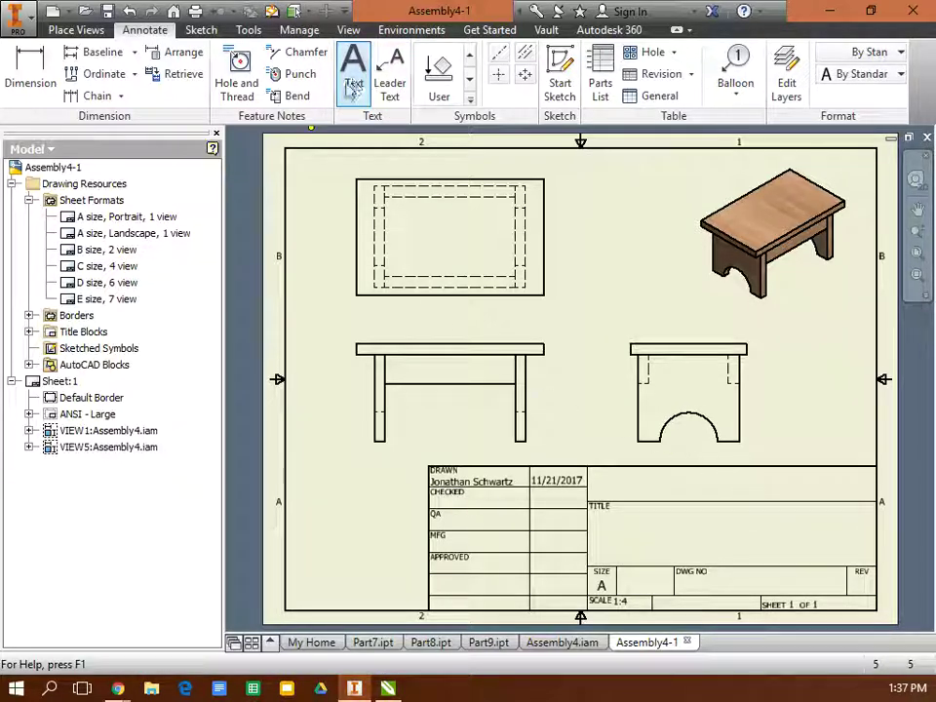
# Dimension the front view's top at 13.00 and the top view's edge at 1.25.
pyautogui.click(36, 81)
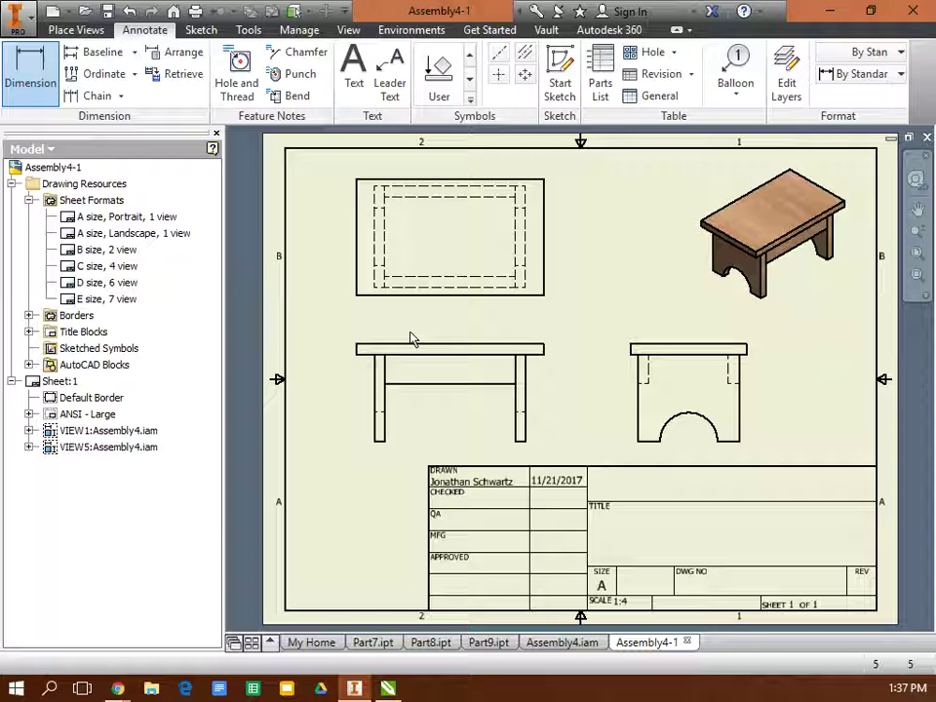
pyautogui.click(357, 347)
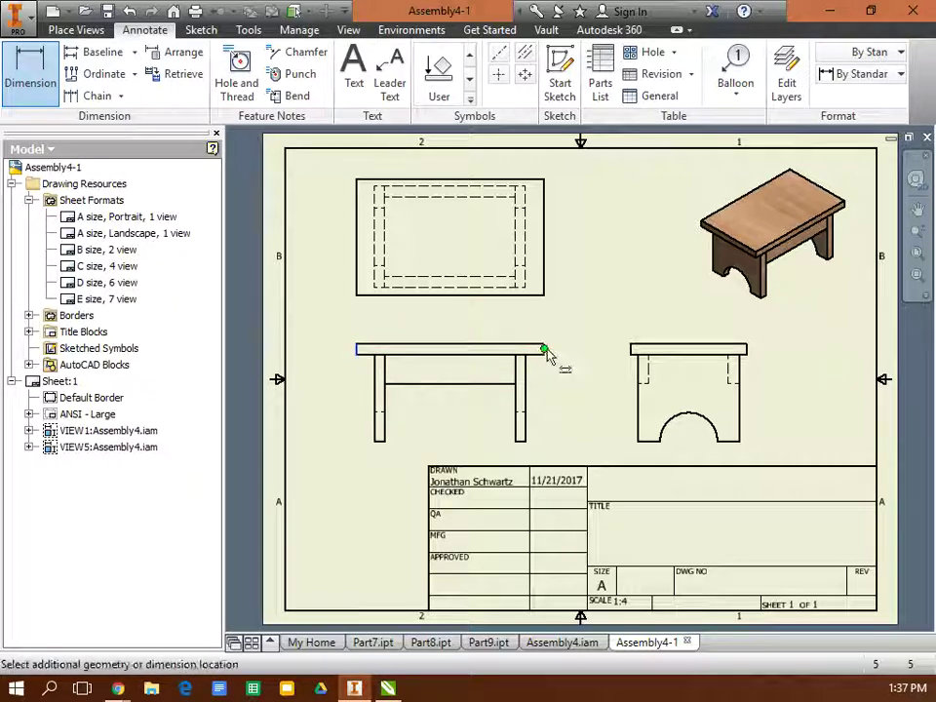
pyautogui.click(543, 346)
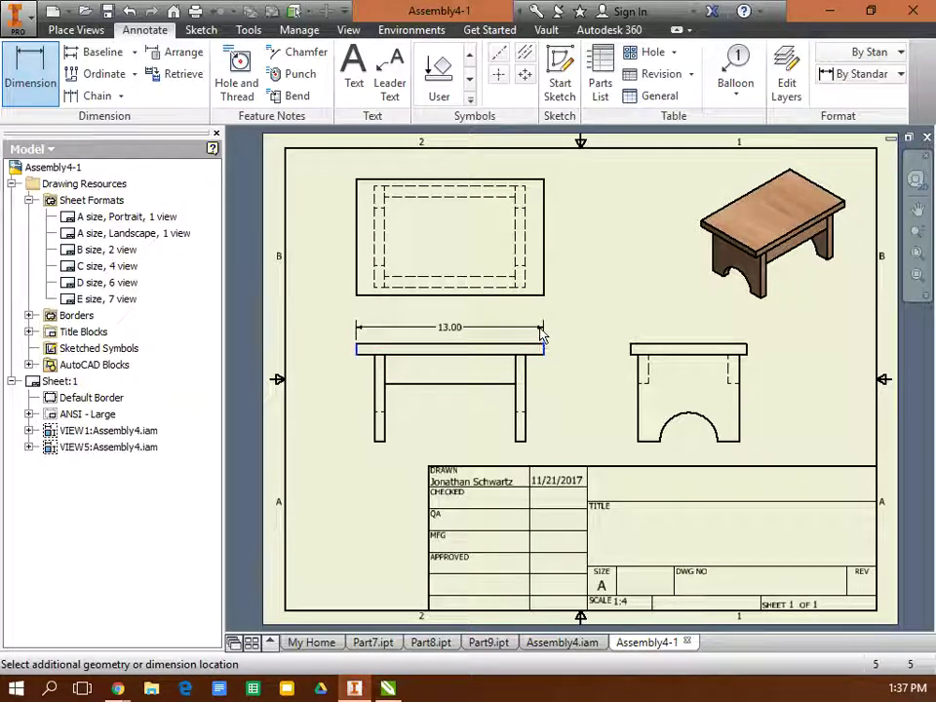
pyautogui.click(543, 334)
pyautogui.click(586, 454)
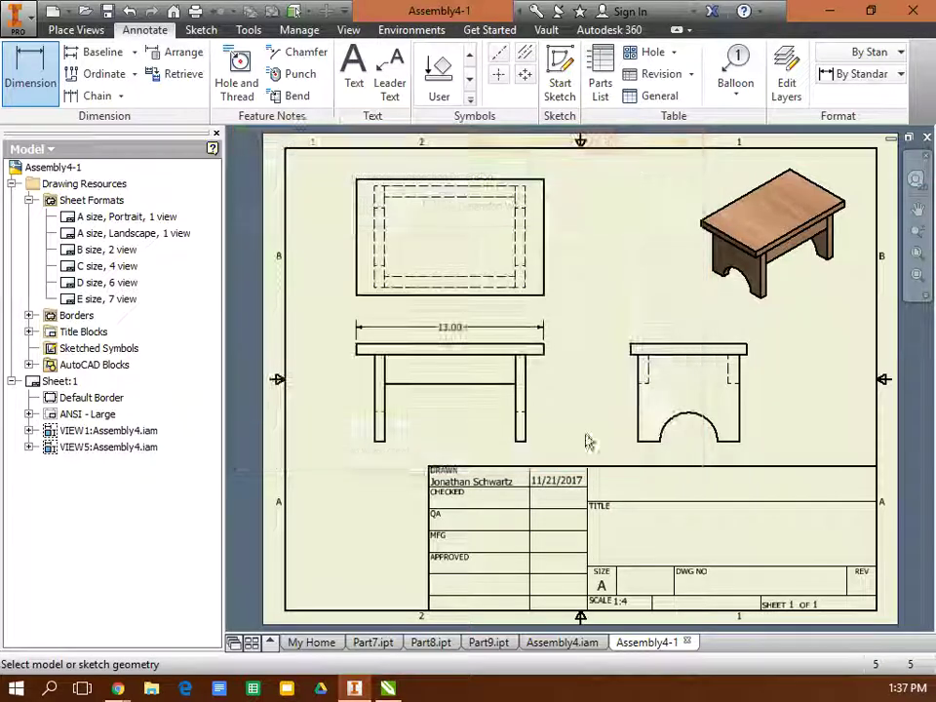
pyautogui.click(543, 291)
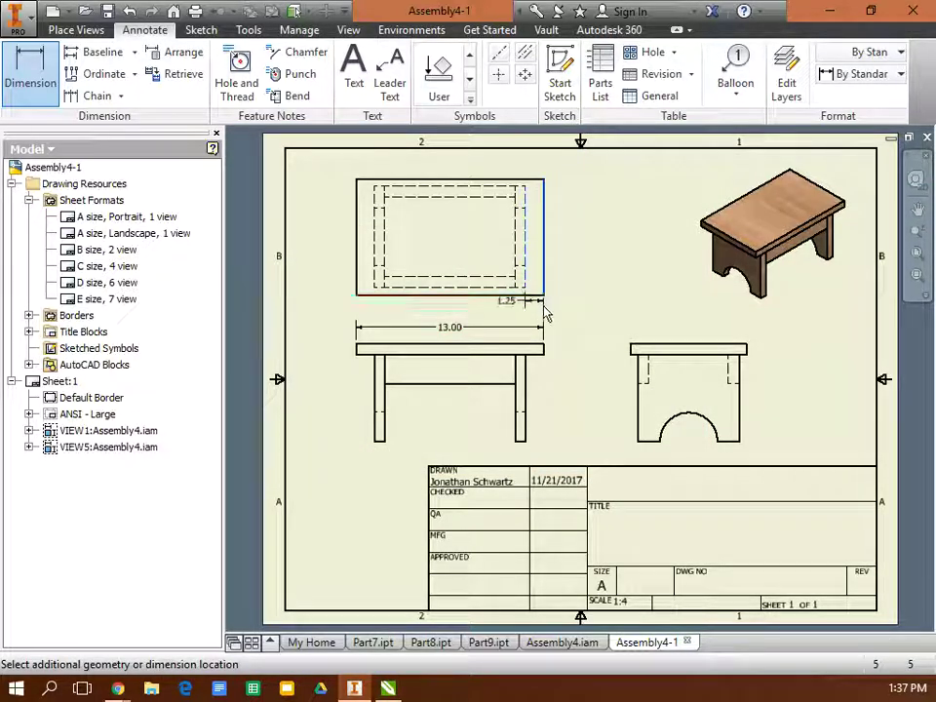
pyautogui.click(547, 322)
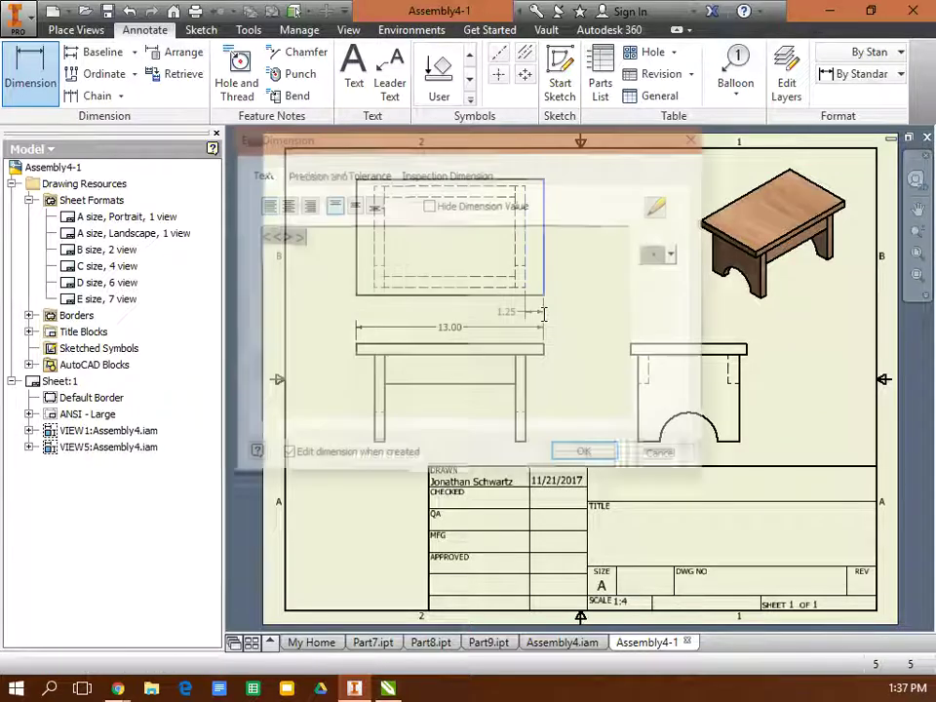
pyautogui.click(605, 455)
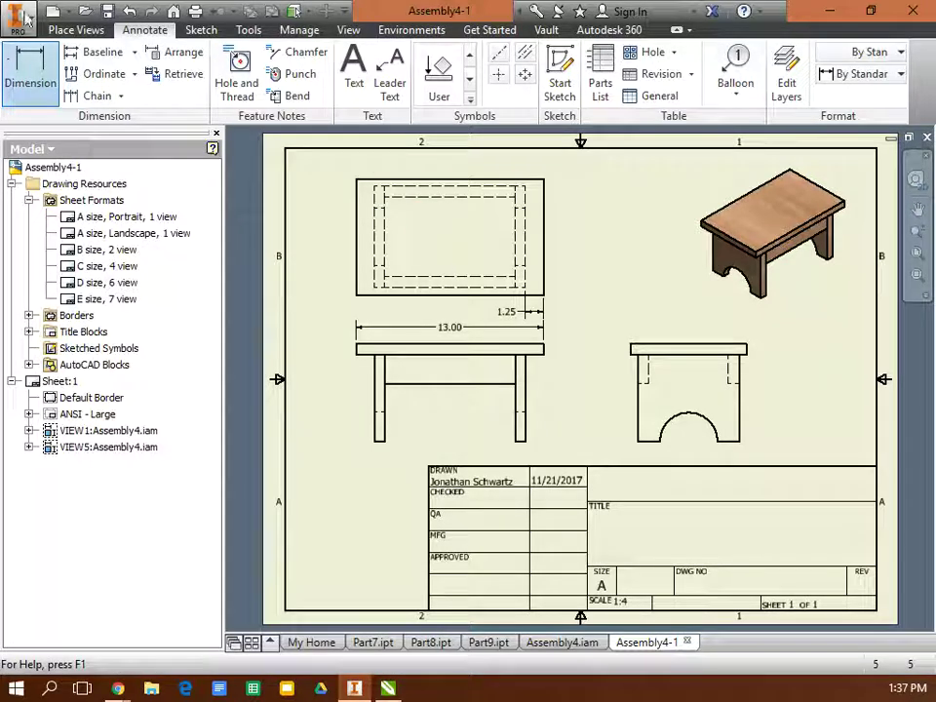
# Save the drawing as Assembly4-1.dwg, accepting the unavailable-location warning.
pyautogui.click(30, 19)
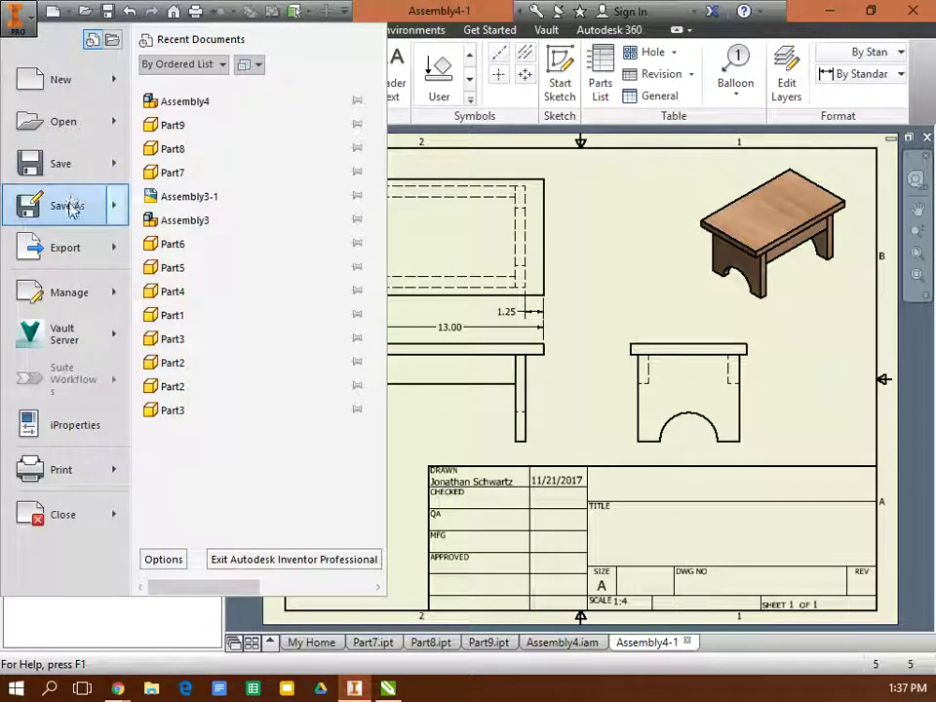
pyautogui.click(70, 203)
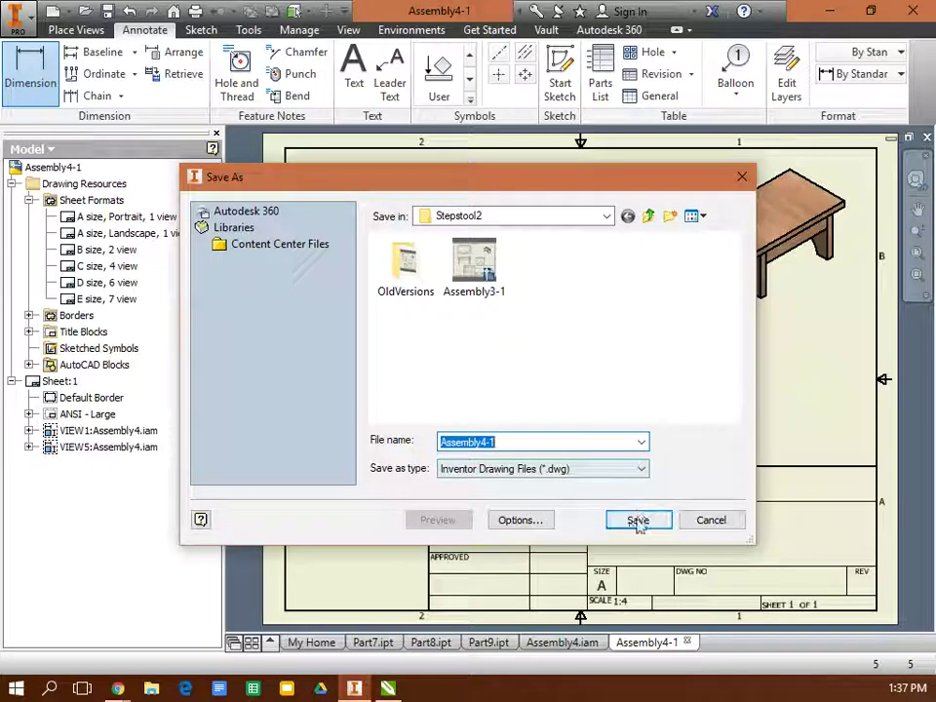
pyautogui.click(633, 524)
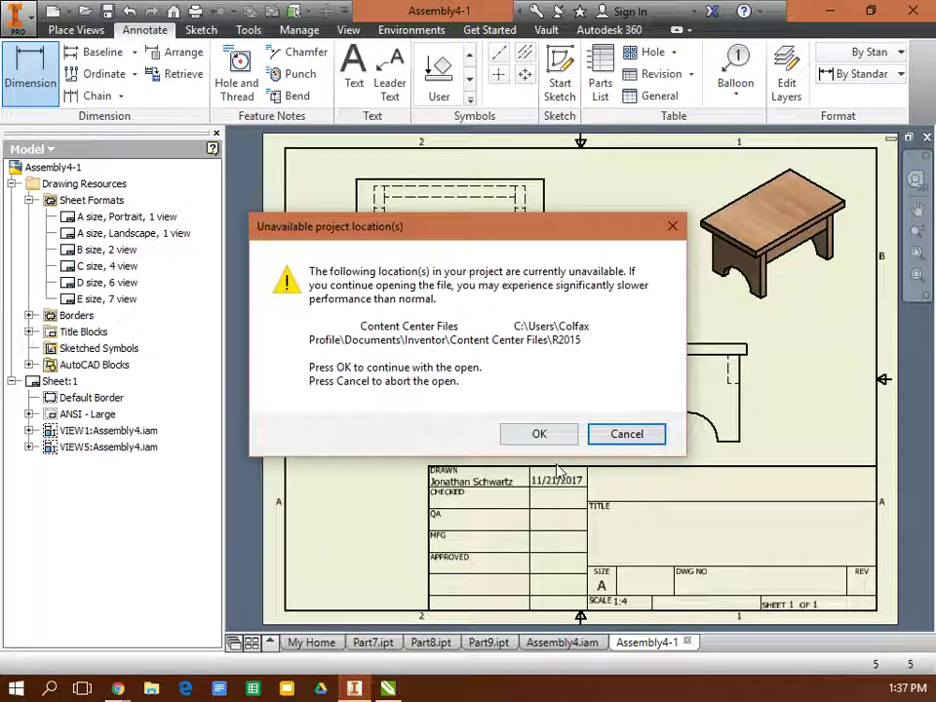
pyautogui.click(538, 434)
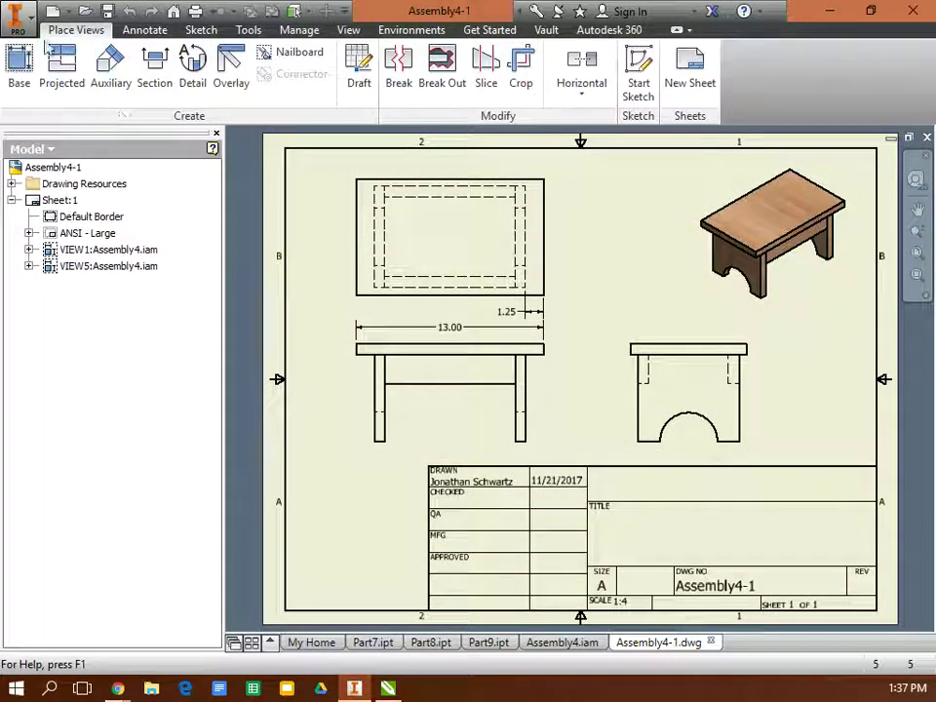
# Export the drawing sheet as a BMP image named Assembly4-1 to the Desktop.
pyautogui.click(19, 17)
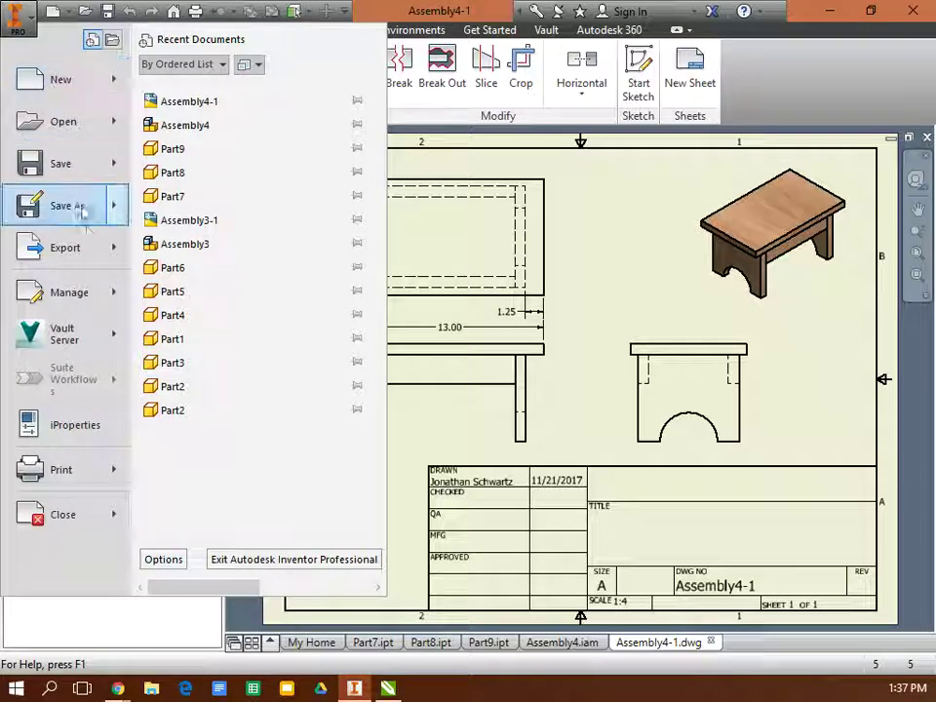
pyautogui.moveTo(84, 255)
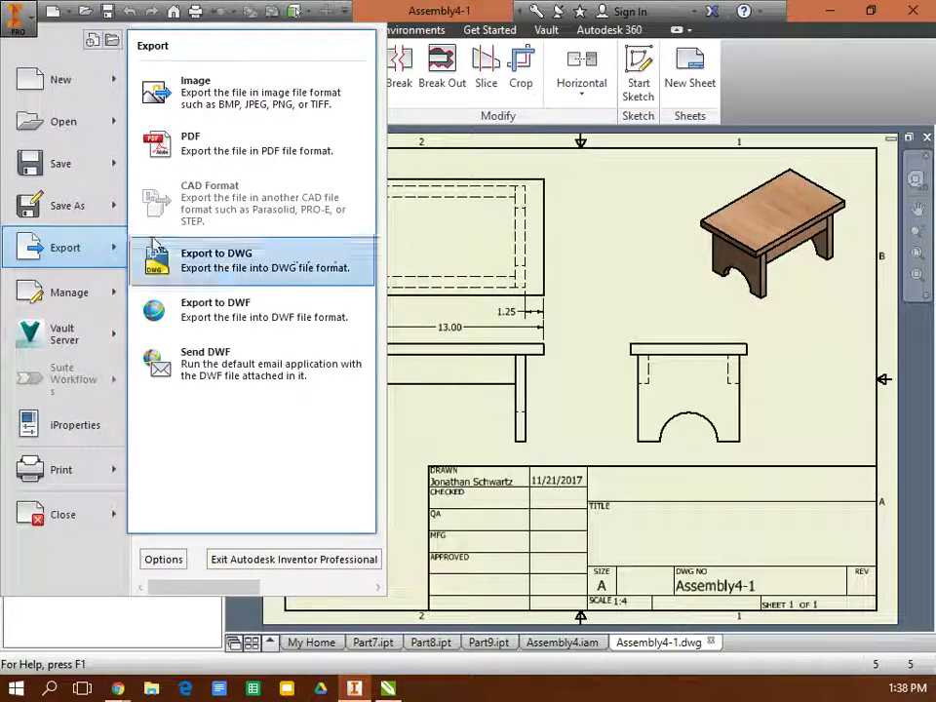
pyautogui.click(212, 93)
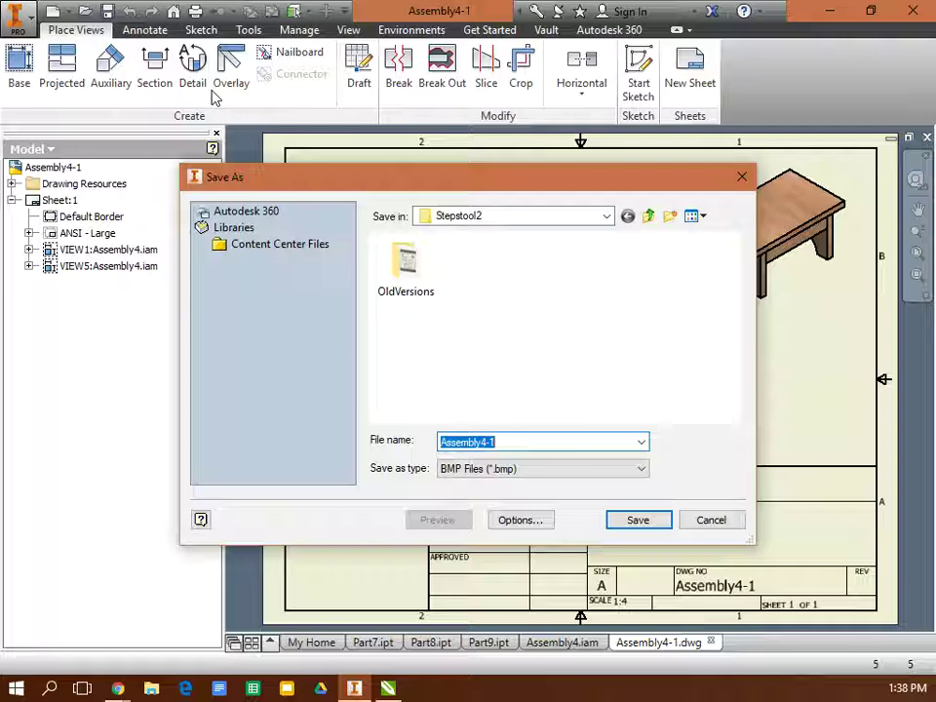
pyautogui.click(607, 215)
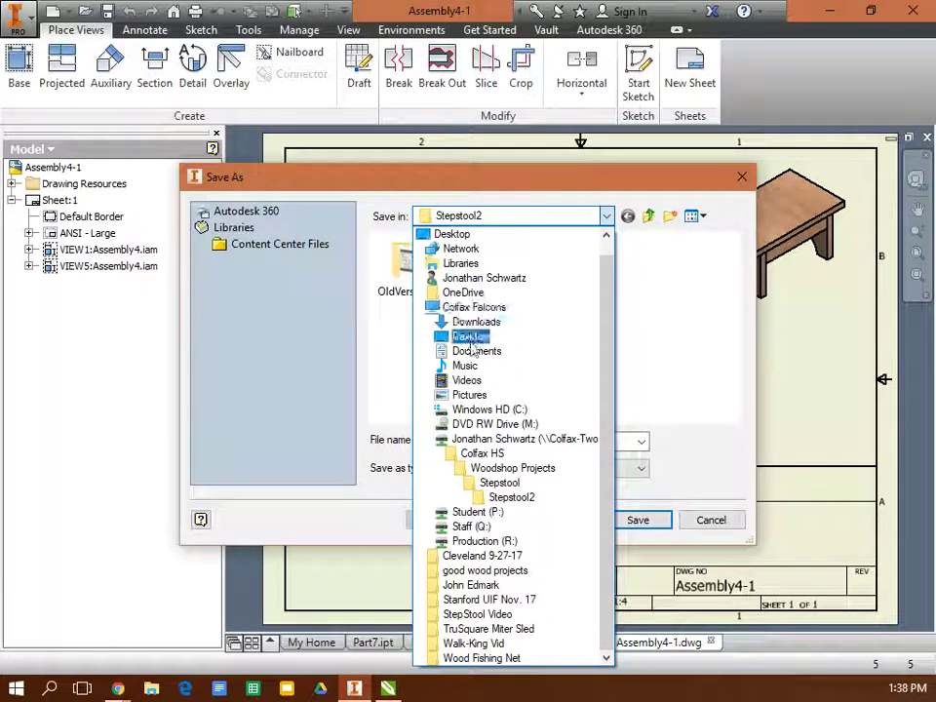
pyautogui.click(466, 337)
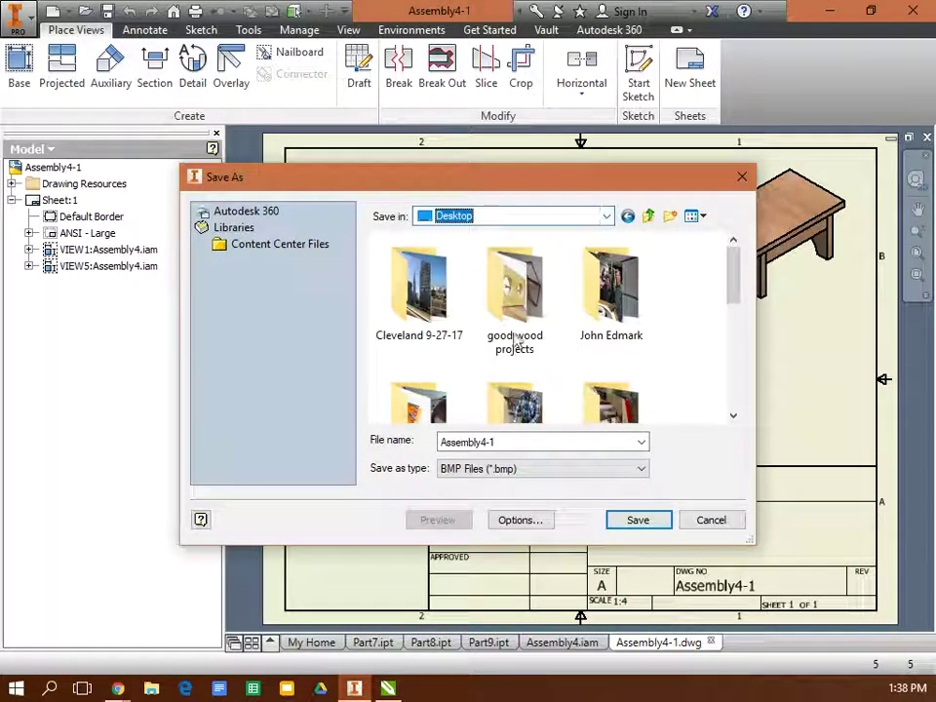
pyautogui.click(630, 527)
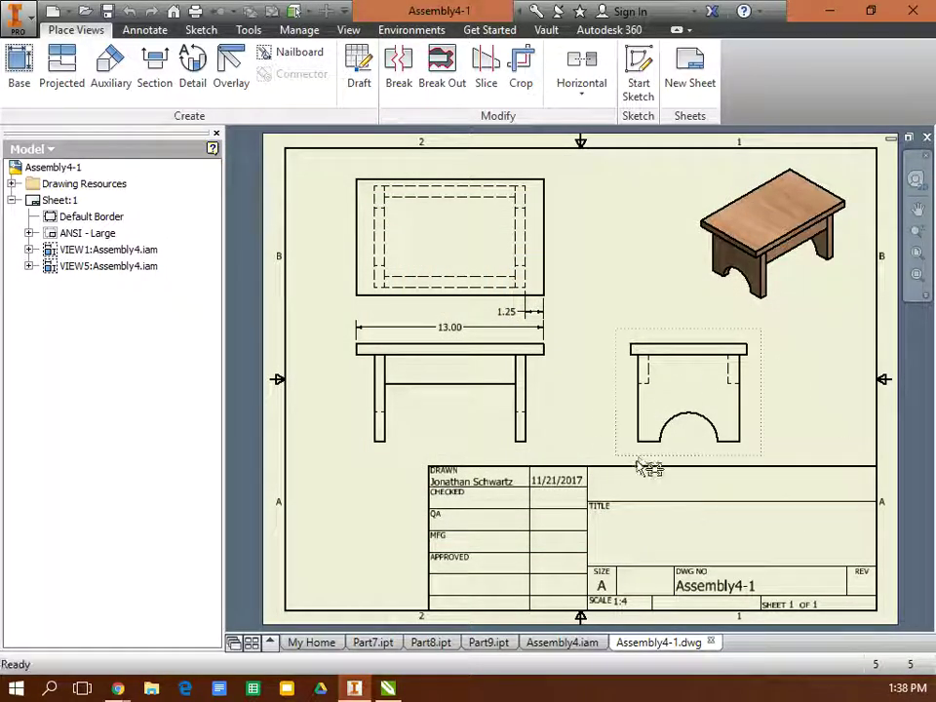